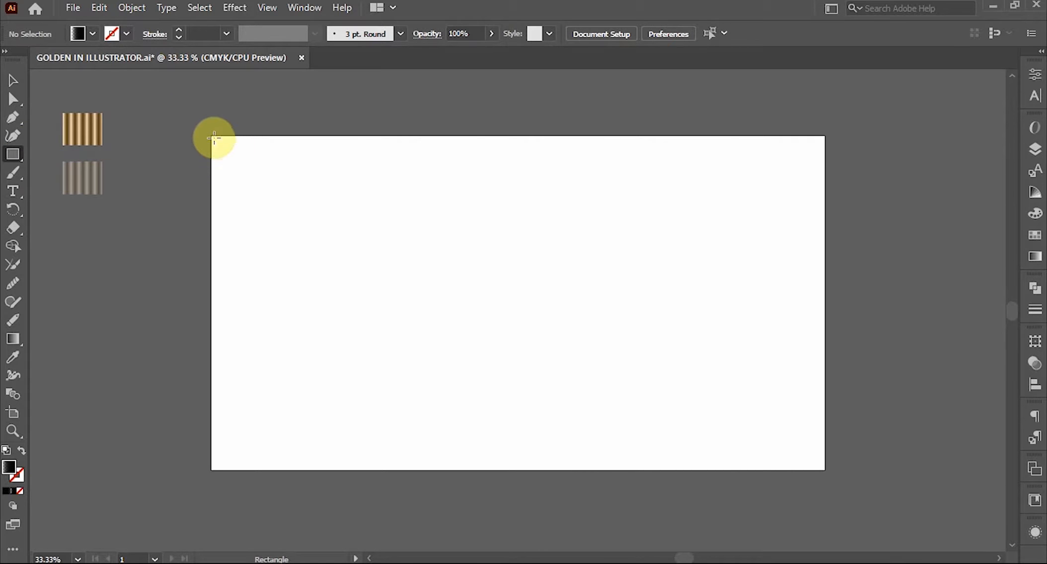
Step: Draw a rectangle covering the whole artboard and change its gradient fill type to radial
left_click_drag(213, 137, 824, 470)
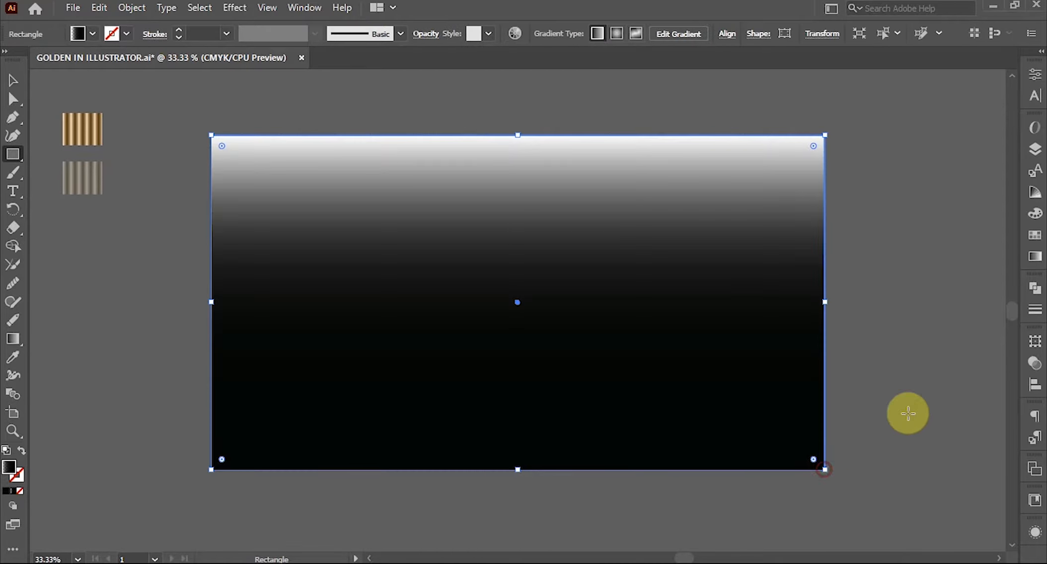
left_click(1035, 259)
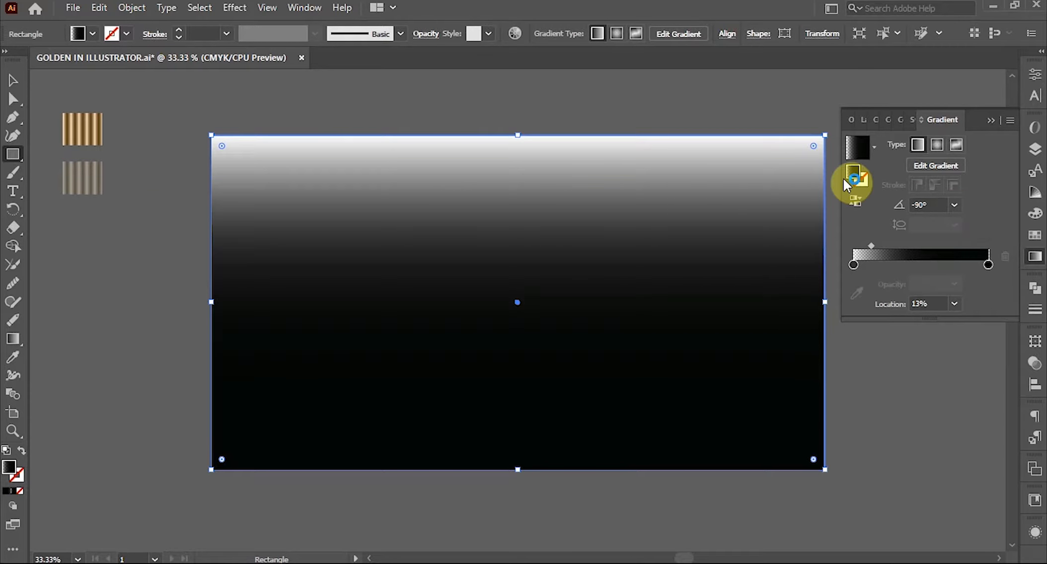
left_click(876, 153)
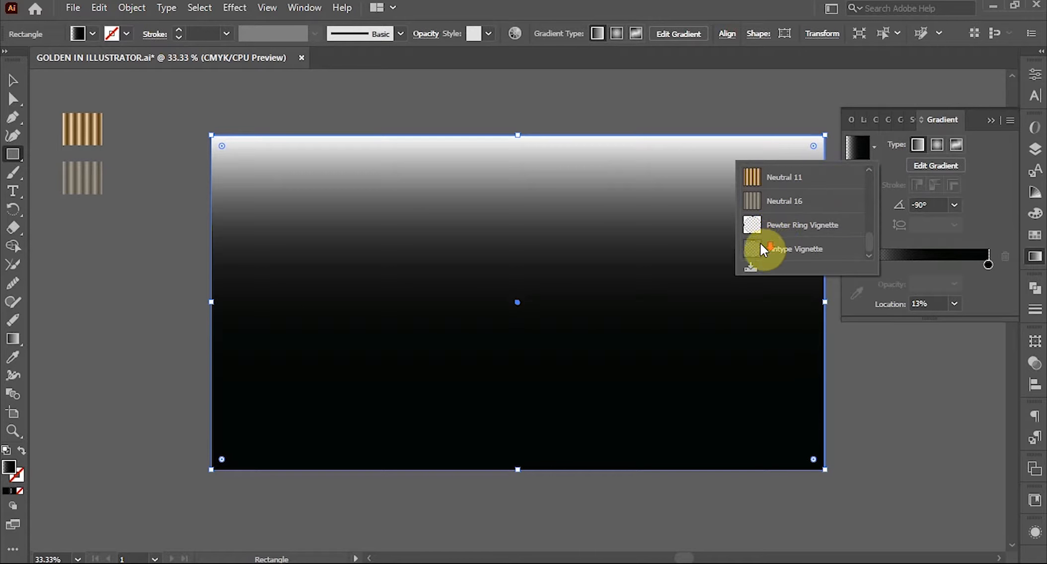
left_click(918, 148)
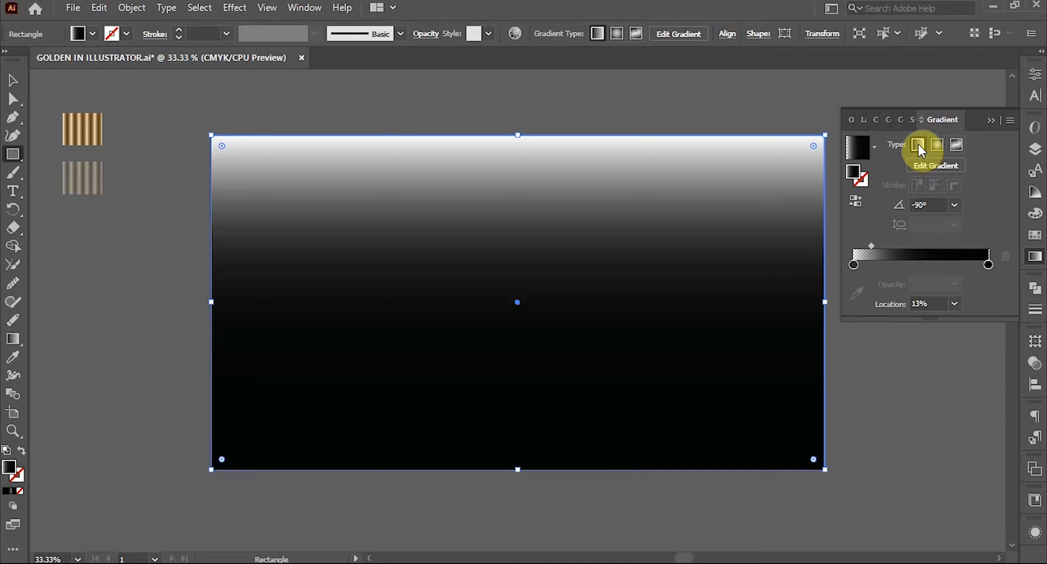
left_click(936, 145)
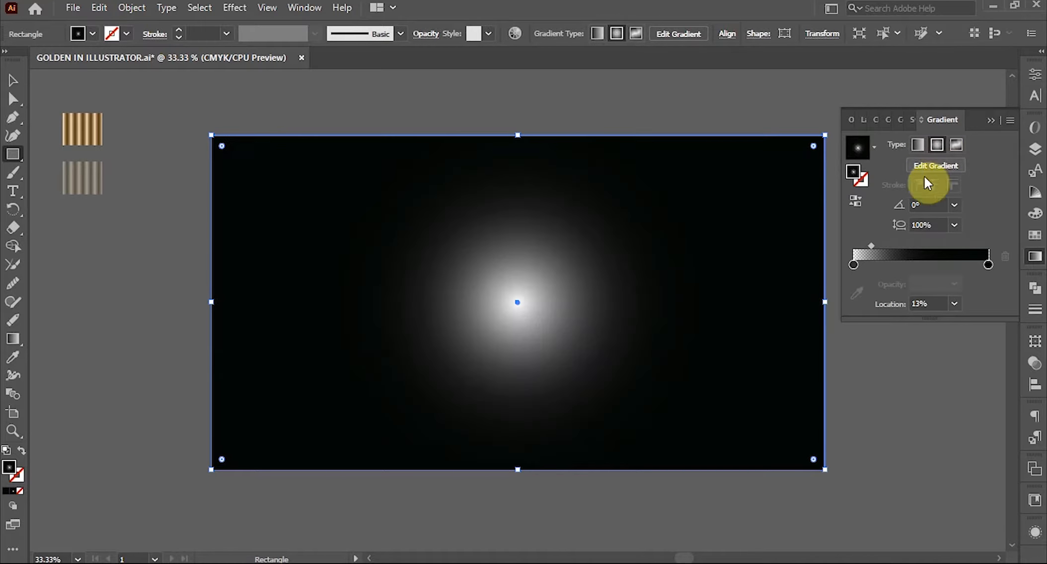
mouse_move(872, 246)
left_mouse_down()
mouse_move(903, 245)
mouse_move(870, 247)
left_mouse_up()
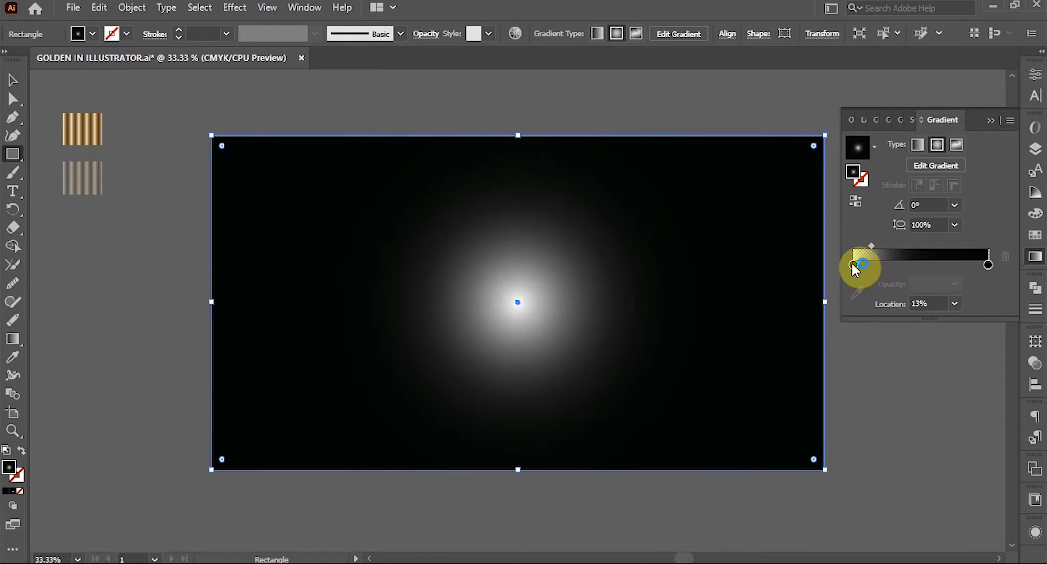
Step: Set the radial gradient's first color stop to black and its aspect ratio to 10%
double_click(853, 266)
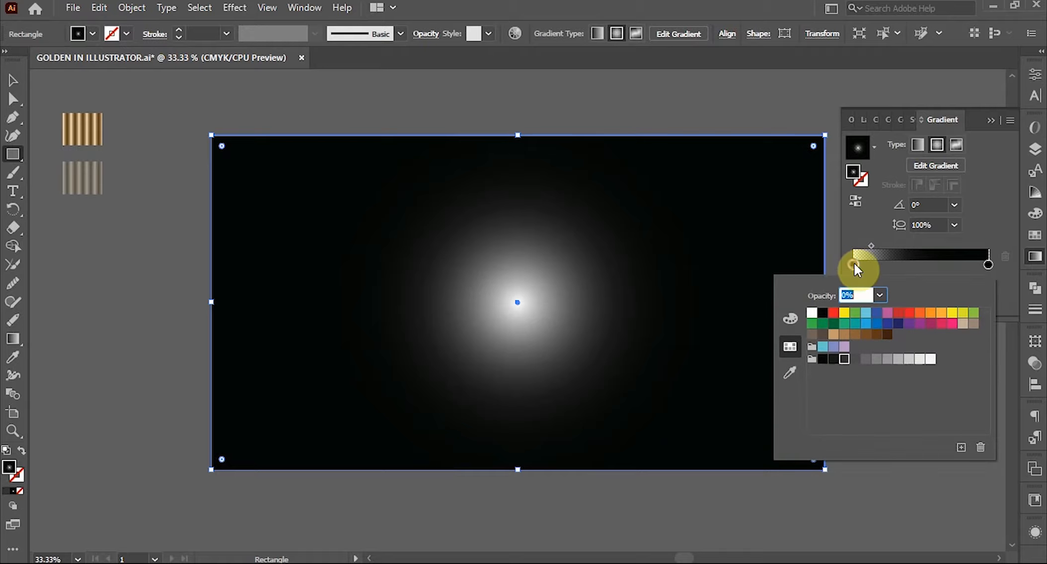
left_click(835, 360)
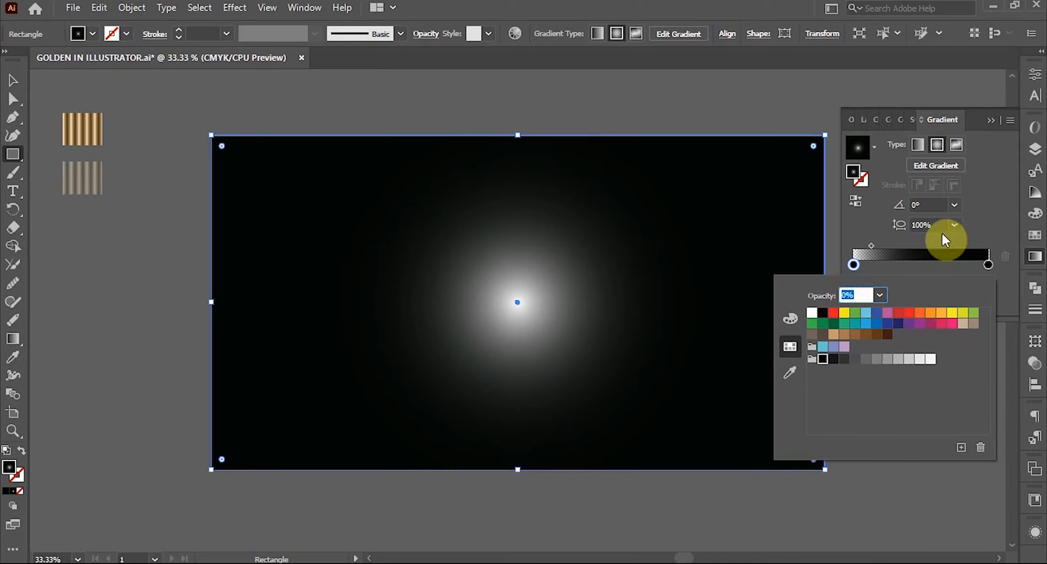
left_click(953, 224)
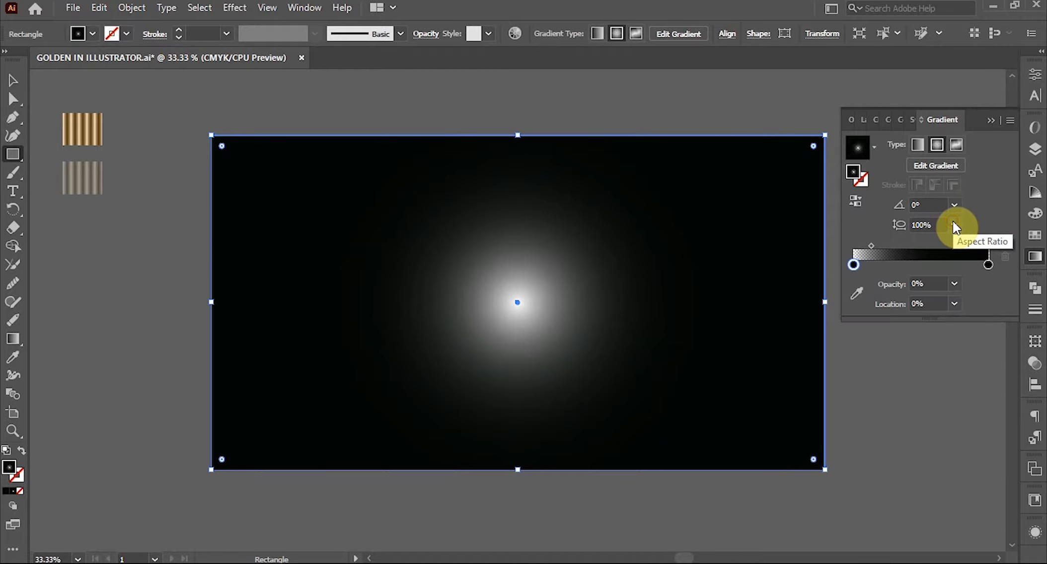
left_click(955, 226)
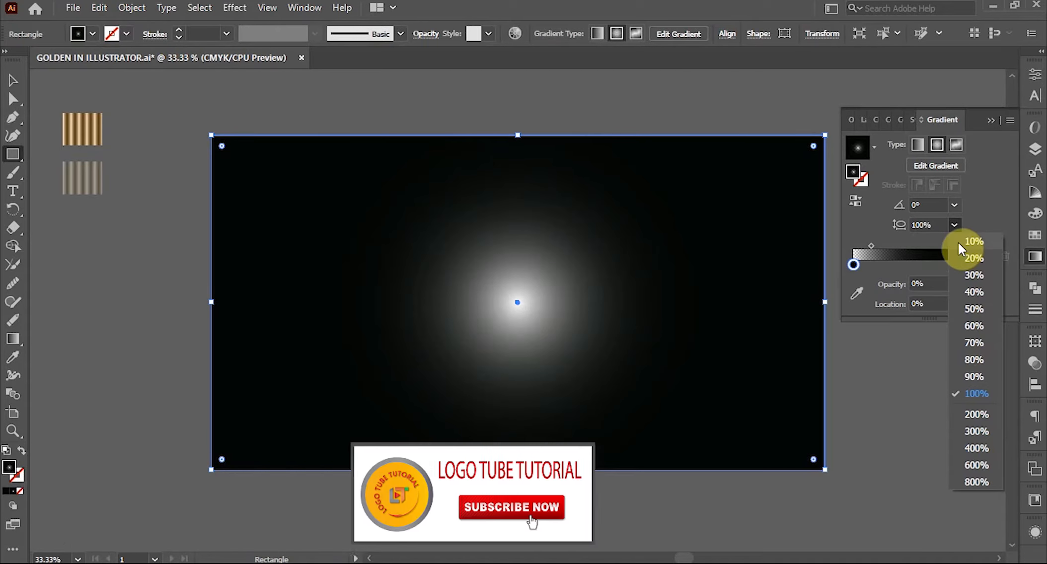
left_click(959, 243)
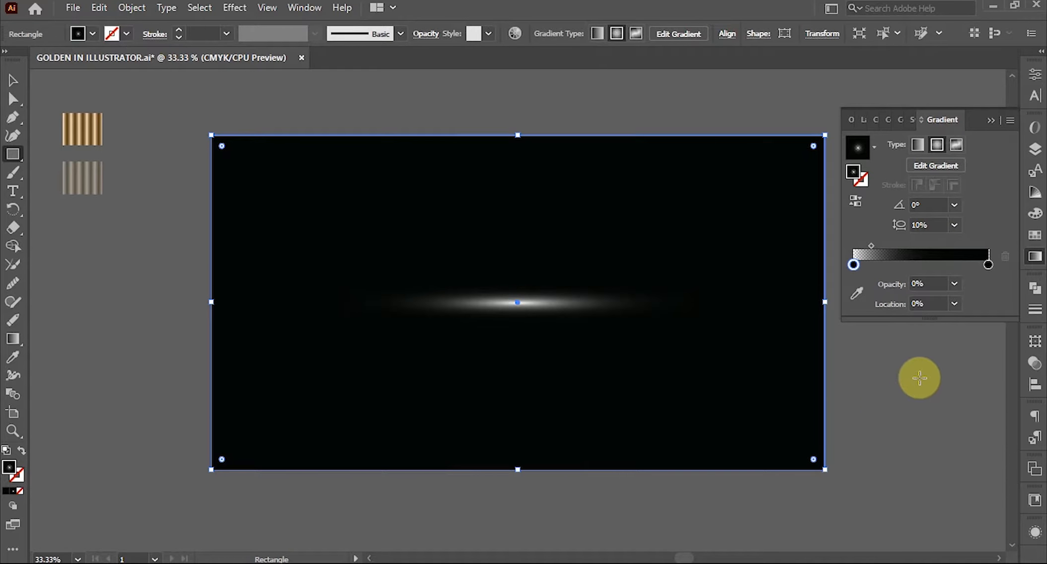
Step: Set the radial gradient's angle to -180° and deselect the rectangle
left_click(956, 206)
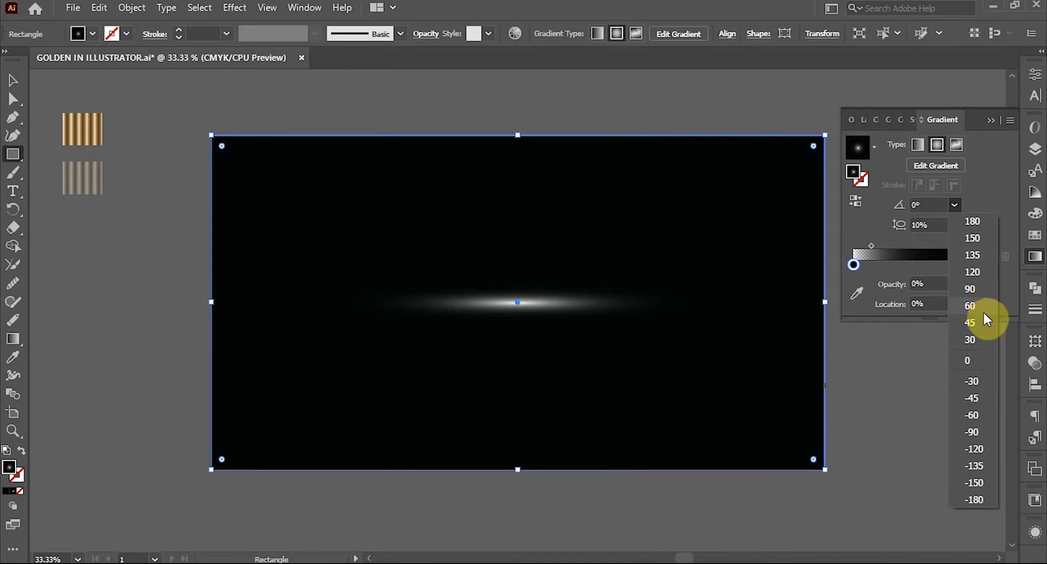
left_click(992, 450)
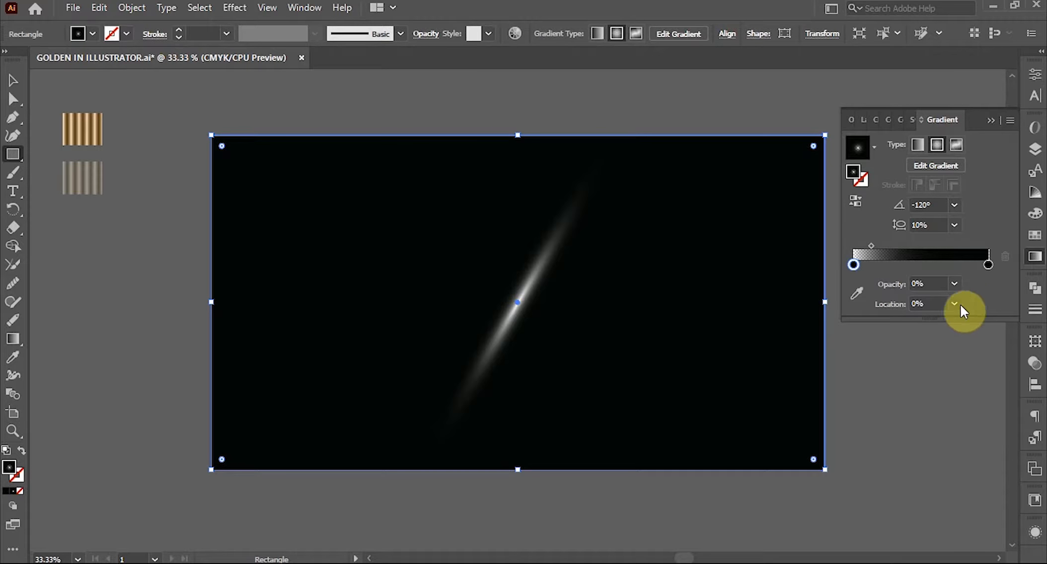
left_click(955, 205)
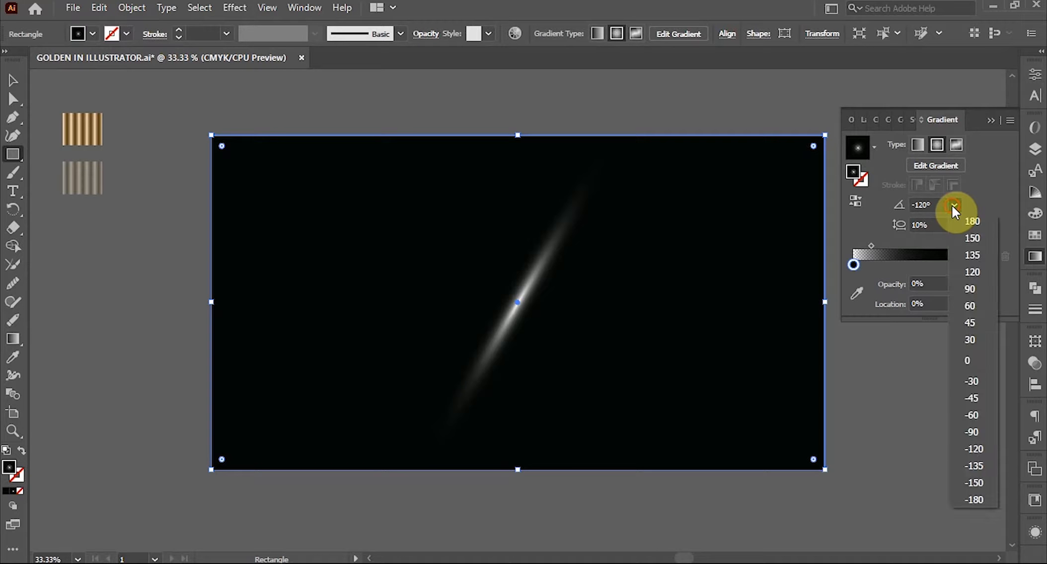
left_click(975, 499)
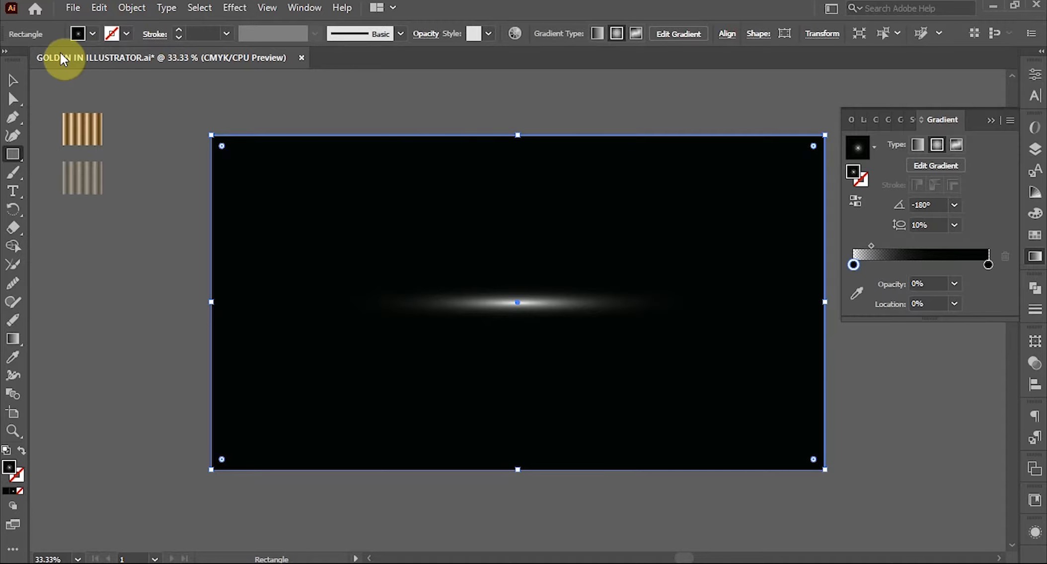
left_click(13, 80)
left_click(131, 248)
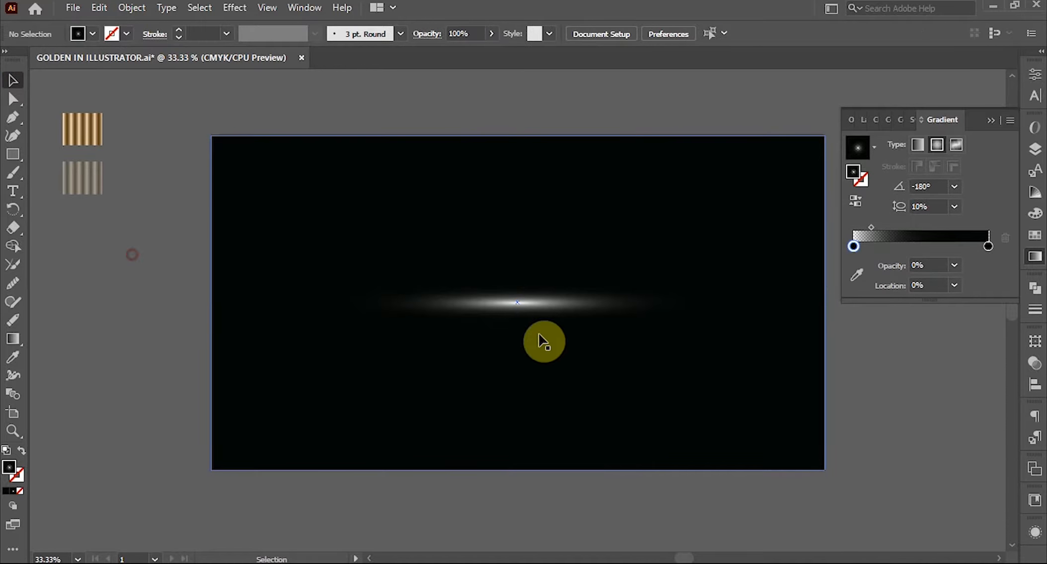
left_click(692, 345)
left_click(927, 390)
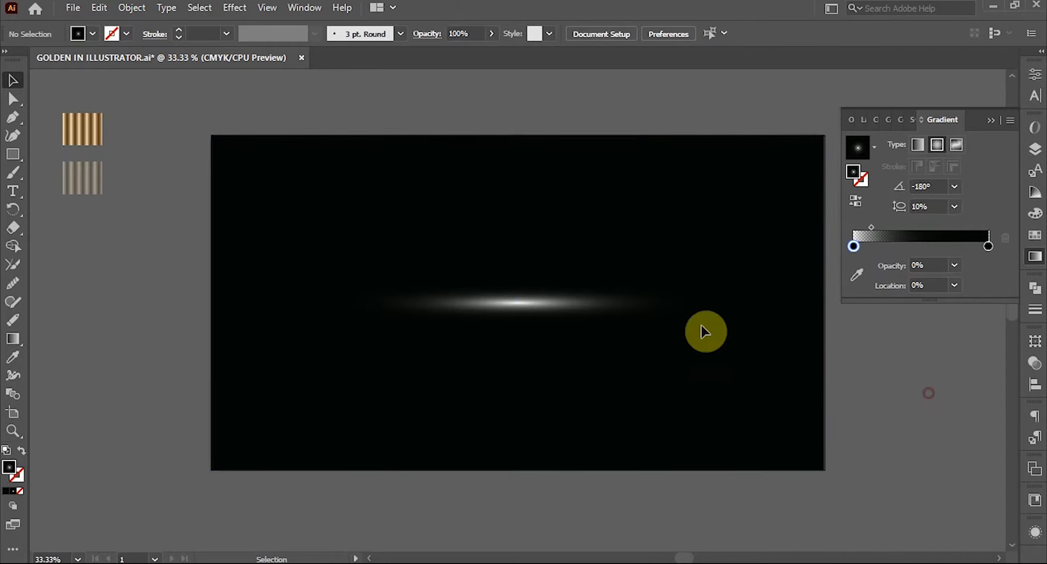
Step: Select the gradient rectangle and lock it in place
left_click(432, 247)
left_click(11, 157)
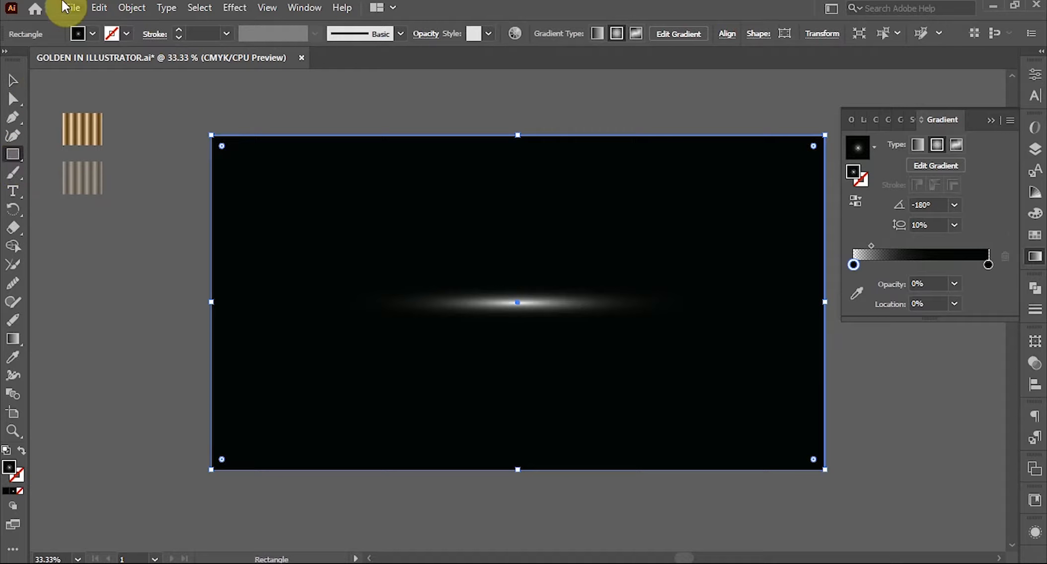
left_click(133, 9)
mouse_move(275, 110)
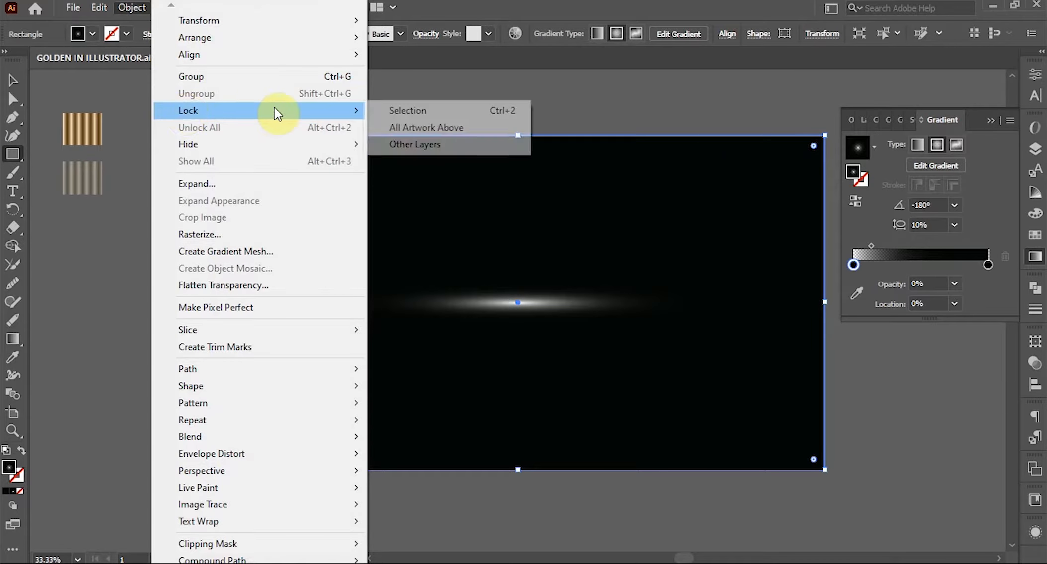
left_click(393, 113)
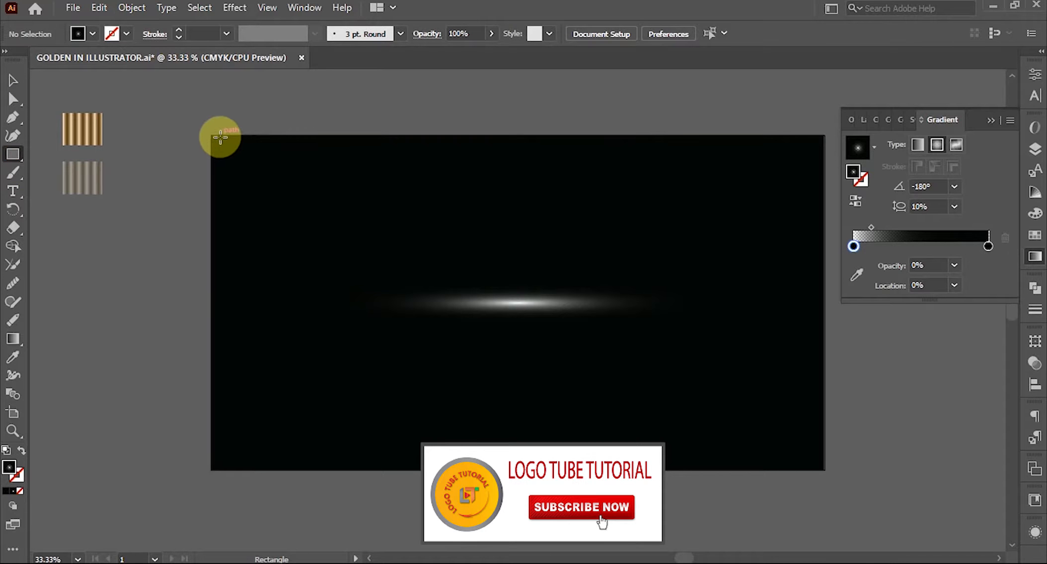
Step: Draw a second rectangle covering the whole artboard and fill it with a solid near-black shade from the color guide
left_click_drag(212, 136, 825, 470)
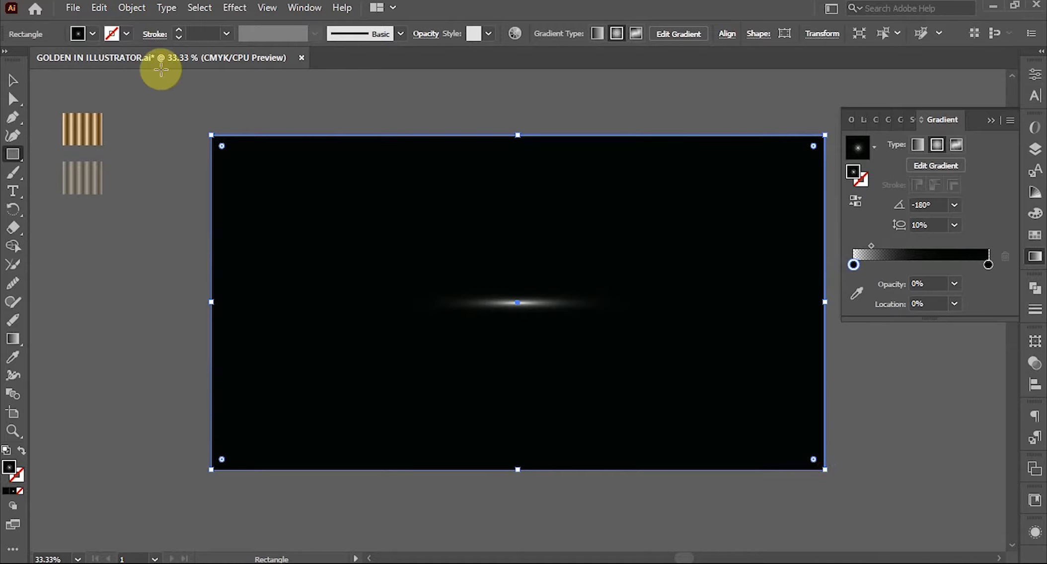
left_click(92, 34)
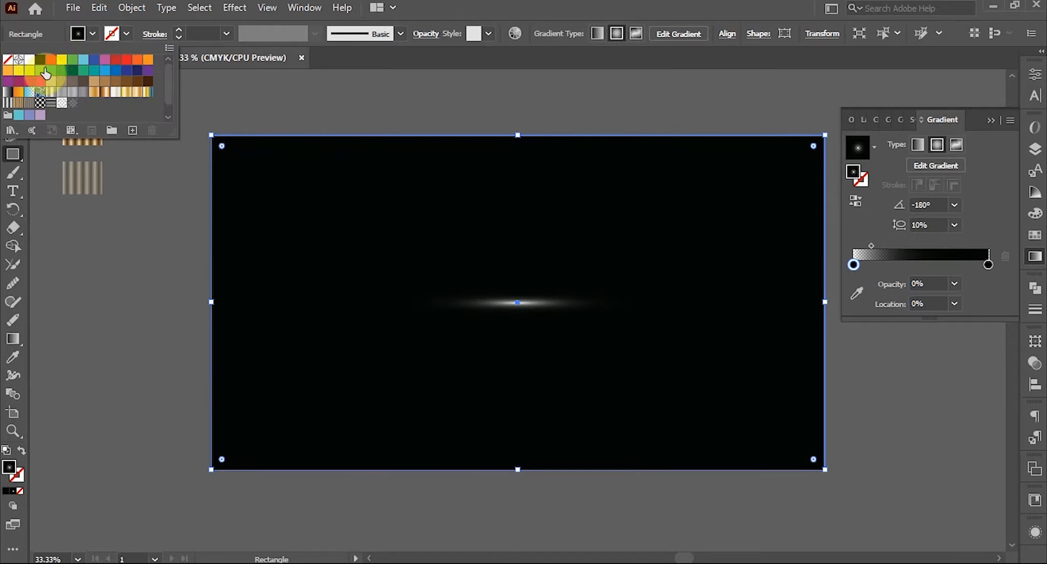
left_click(84, 82)
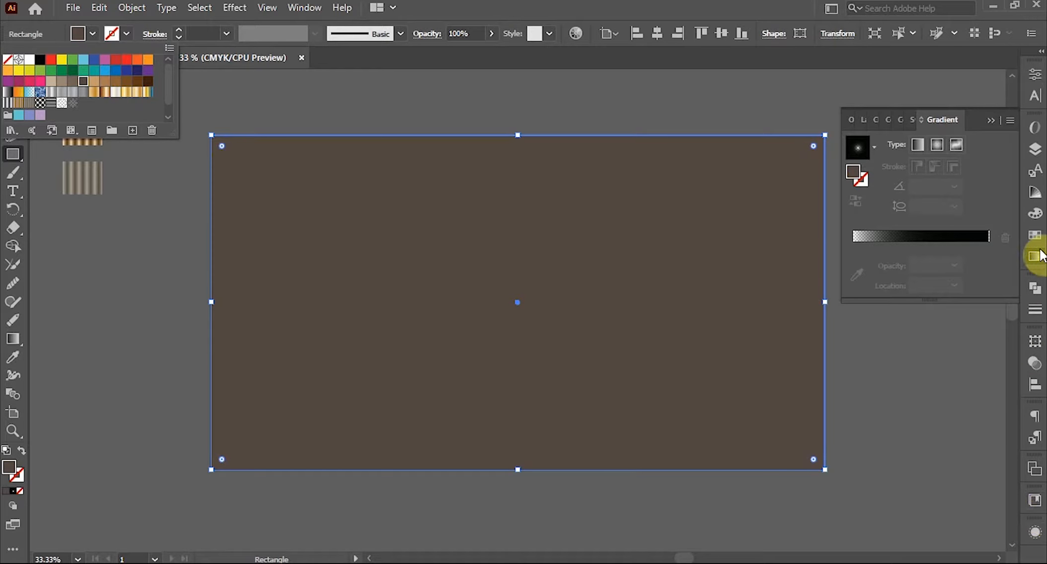
left_click(1037, 215)
left_click(1037, 215)
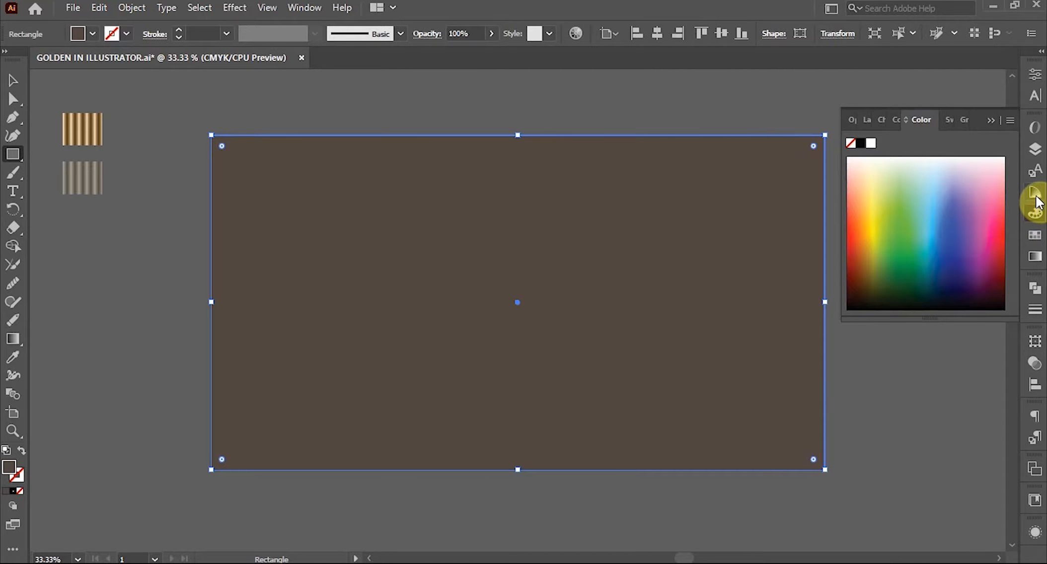
left_click(870, 301)
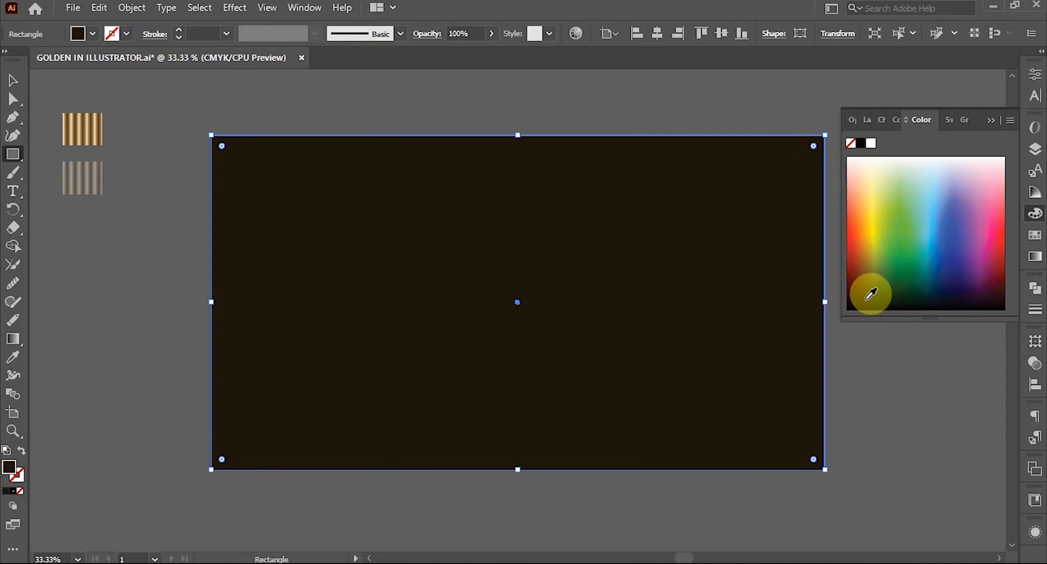
left_click(1035, 194)
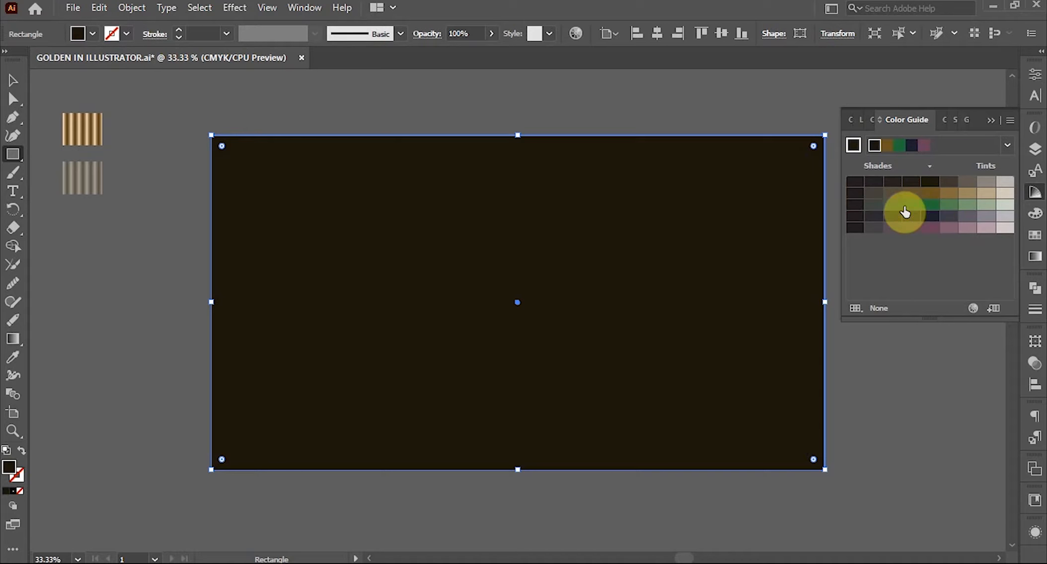
left_click(873, 184)
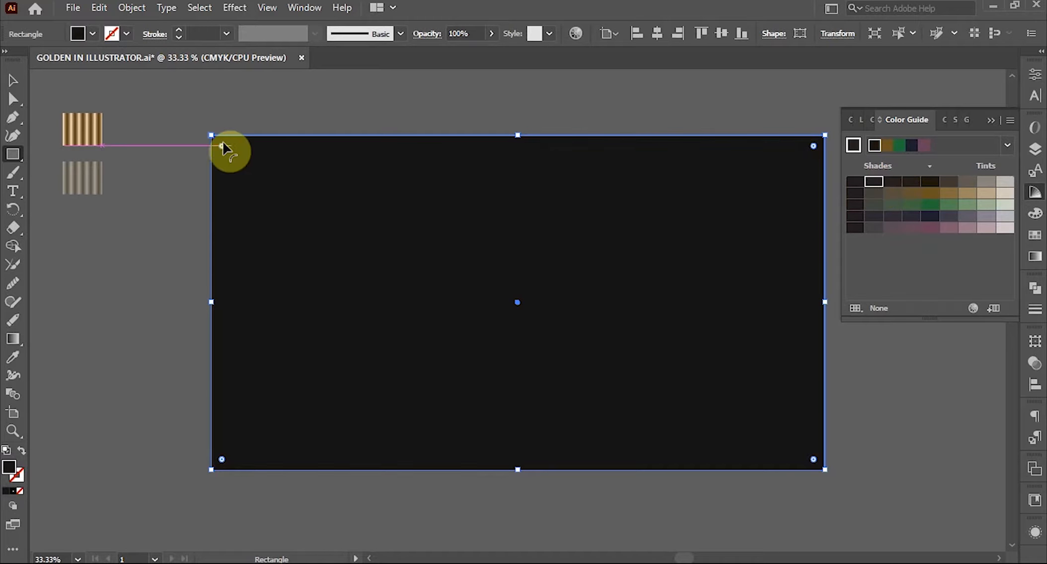
Step: Open the Basic Graphics_Dots pattern swatch library and move it clear of the middle of the artboard
left_click(13, 82)
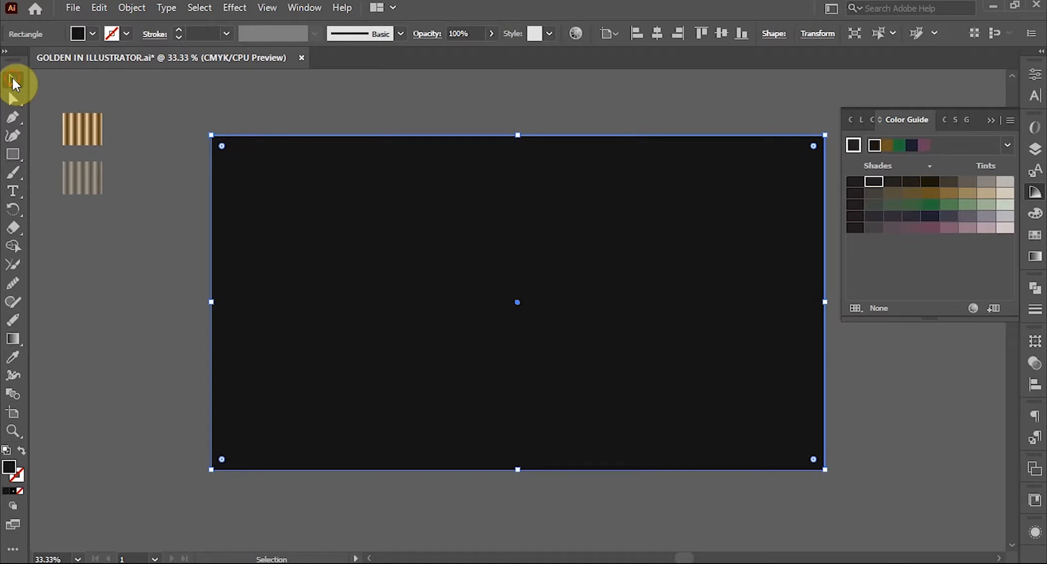
left_click(93, 34)
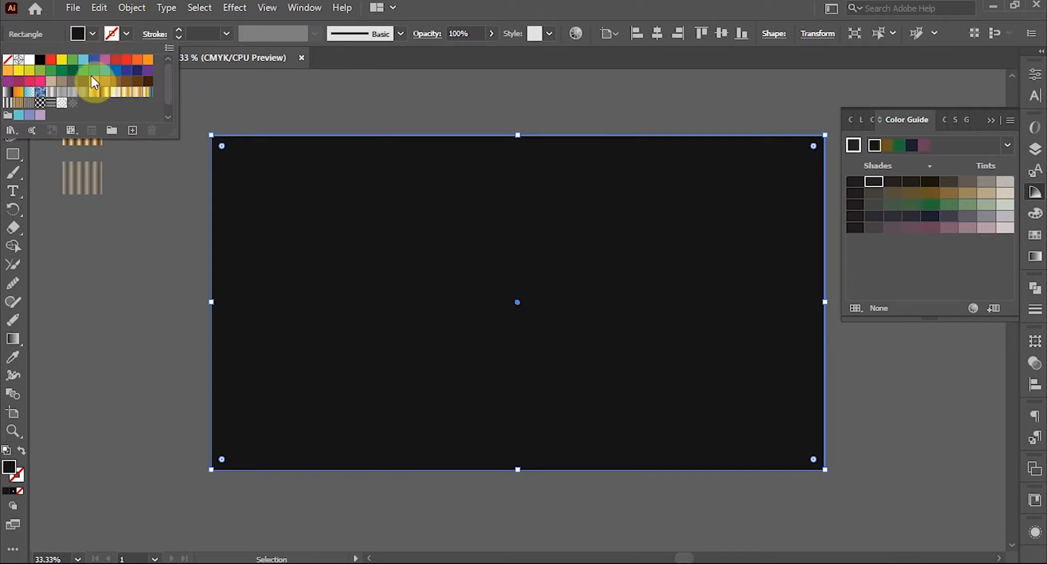
left_click(11, 131)
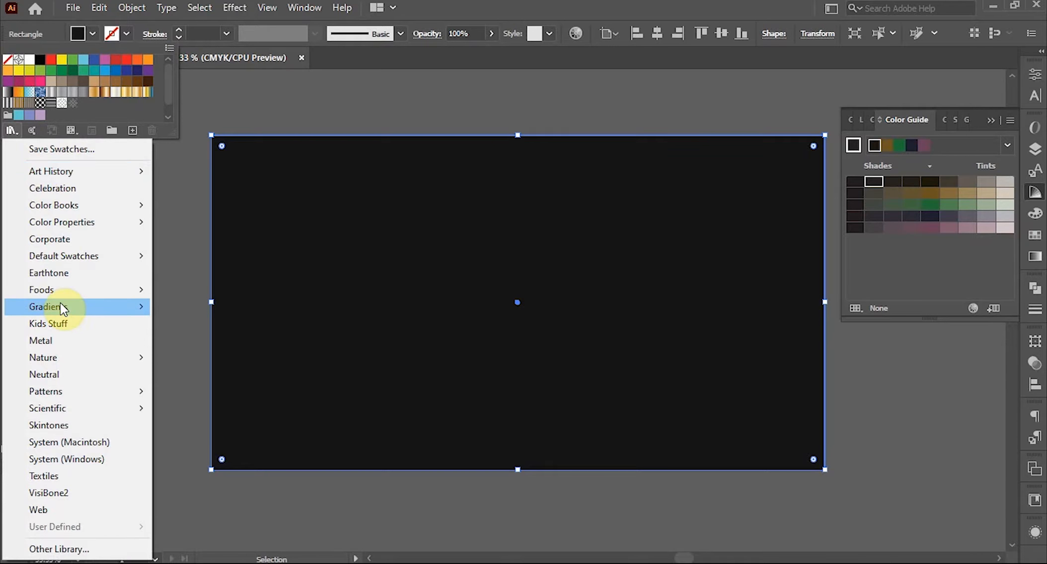
mouse_move(60, 305)
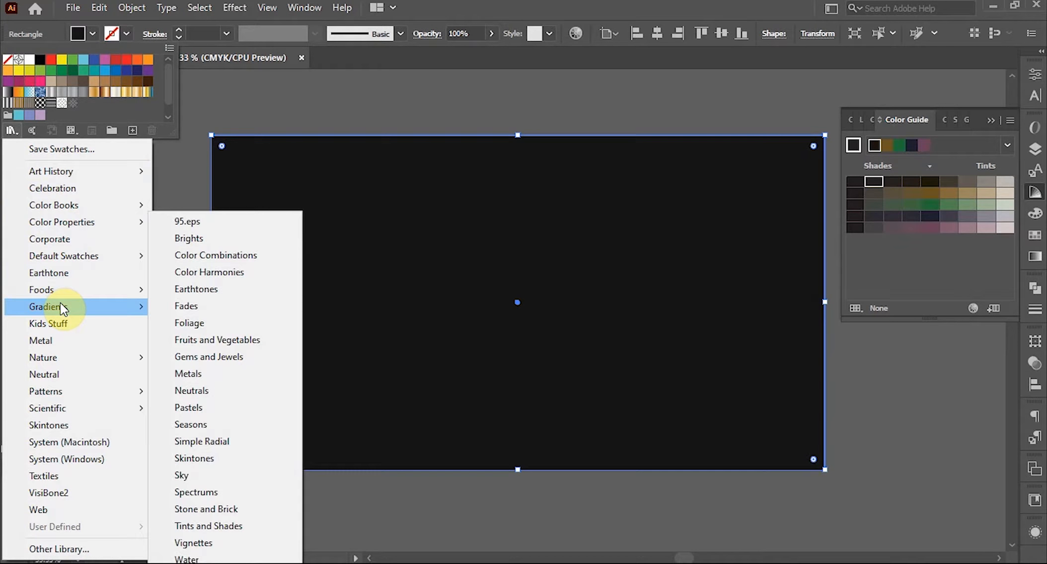
mouse_move(71, 392)
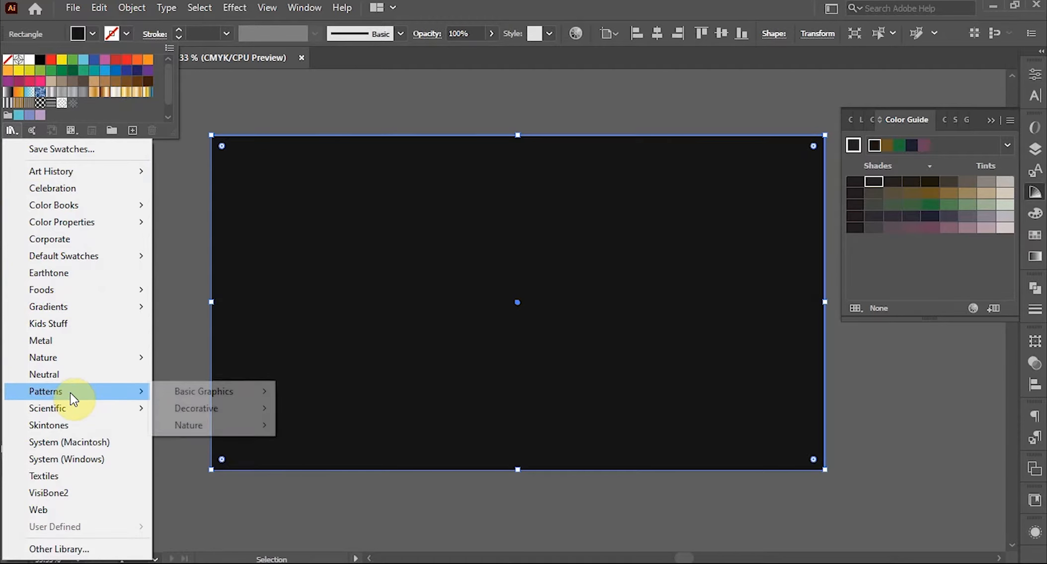
mouse_move(195, 392)
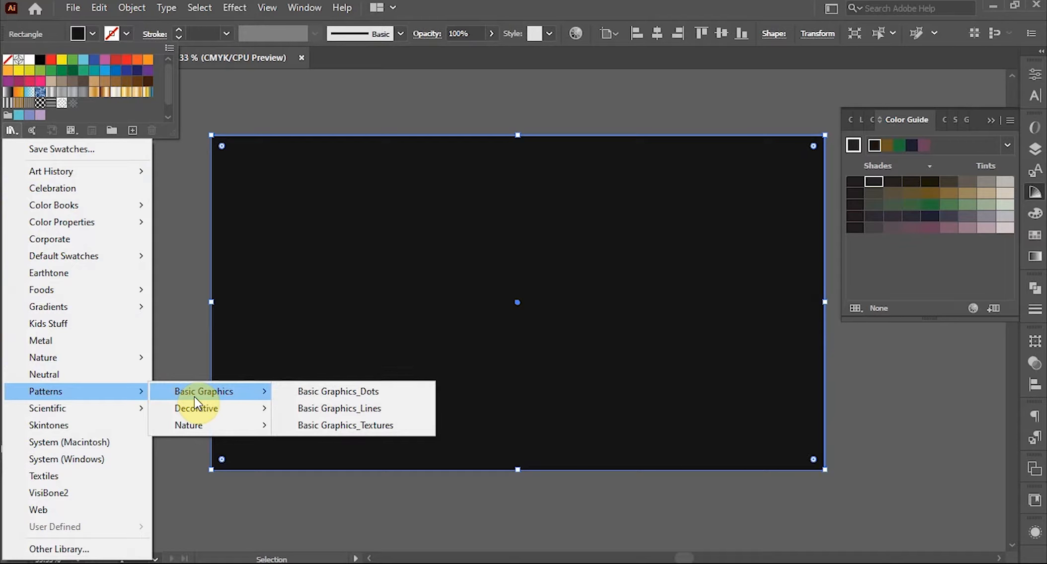
left_click(333, 392)
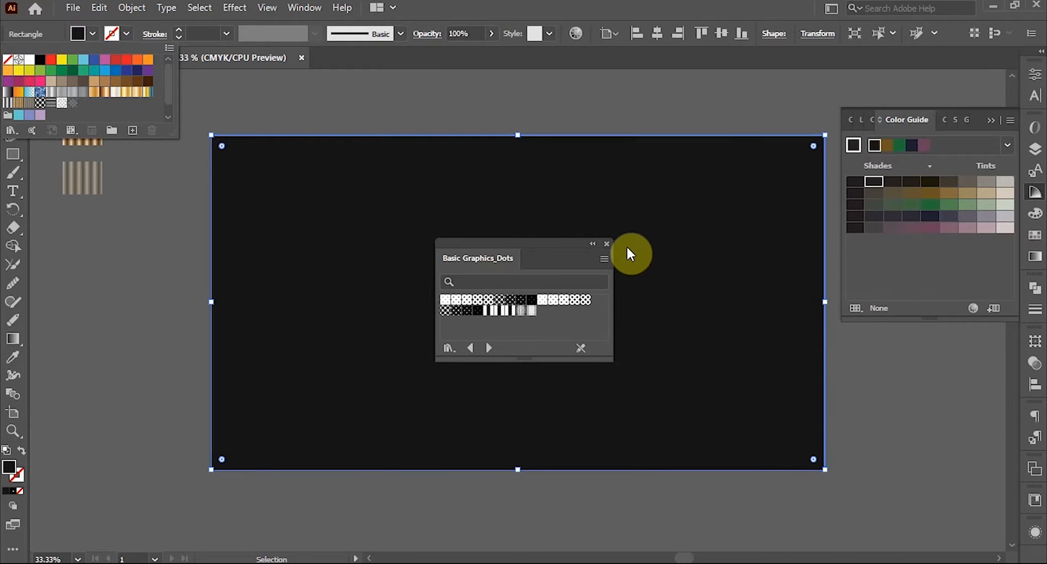
left_click(612, 317)
left_click_drag(563, 247, 941, 265)
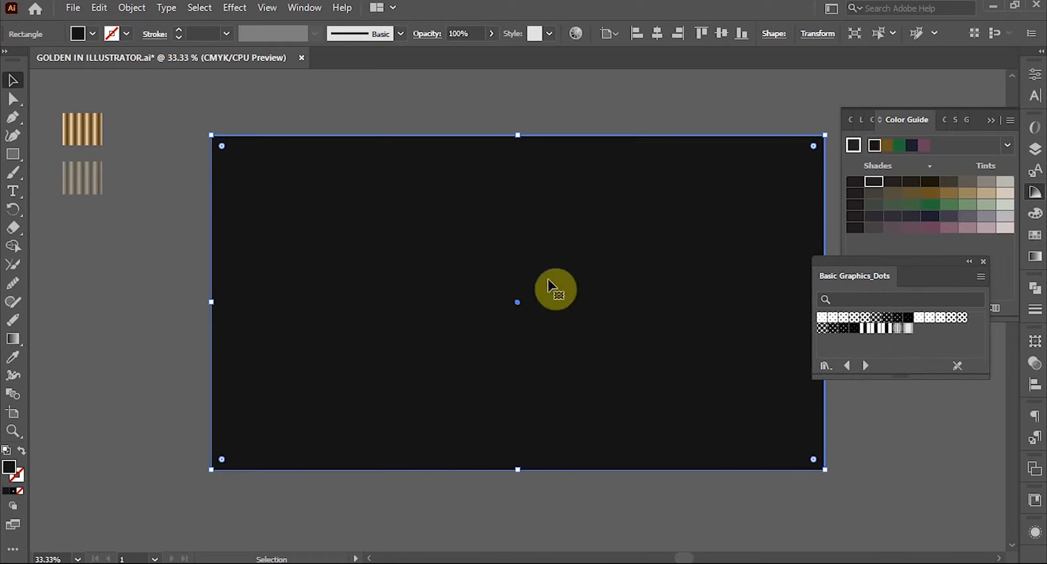
Step: Try several dot pattern swatches as the fill of the upper rectangle
left_click(836, 330)
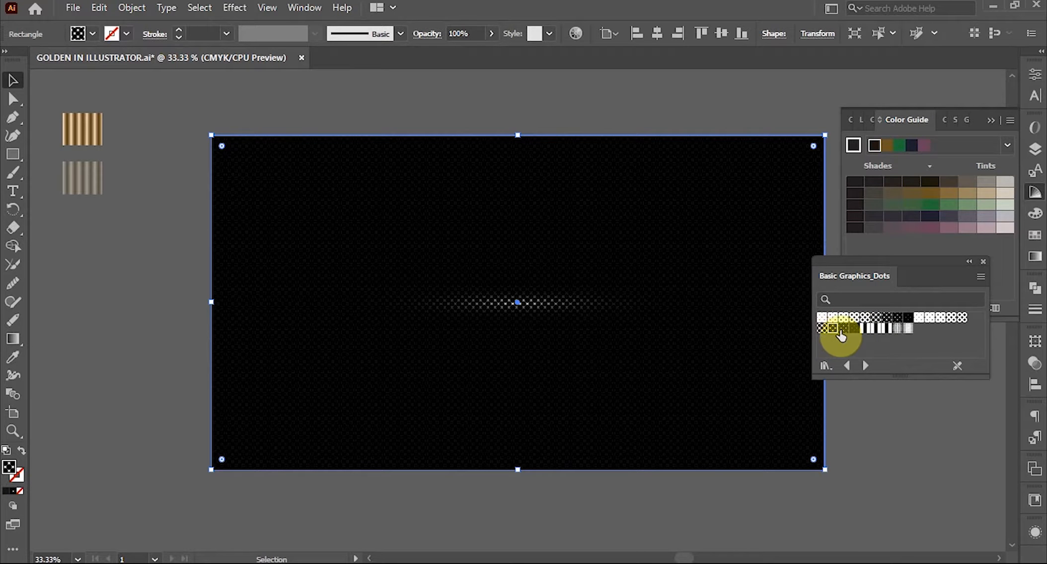
left_click(902, 322)
left_click(829, 323)
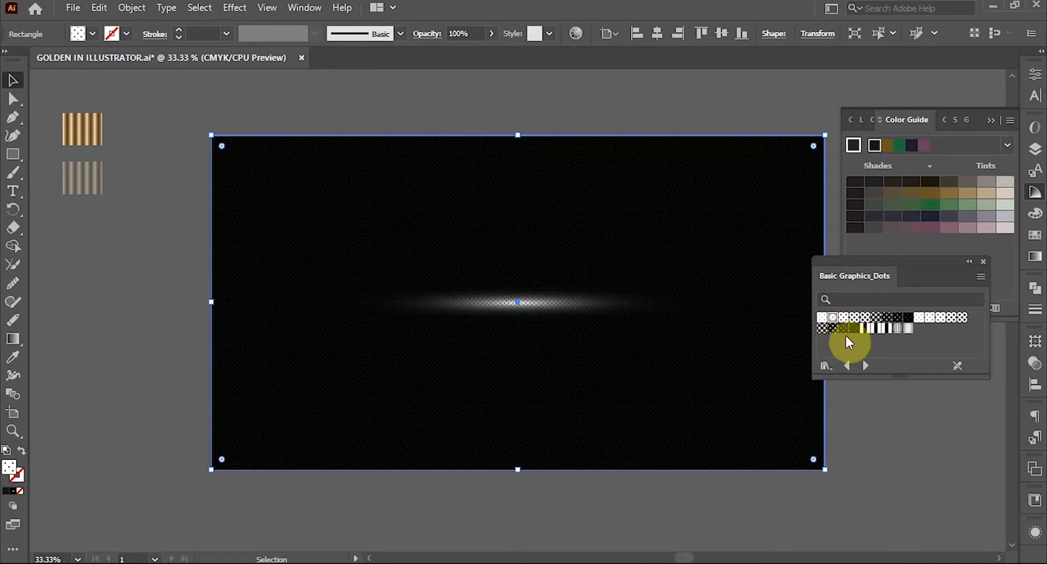
left_click(844, 323)
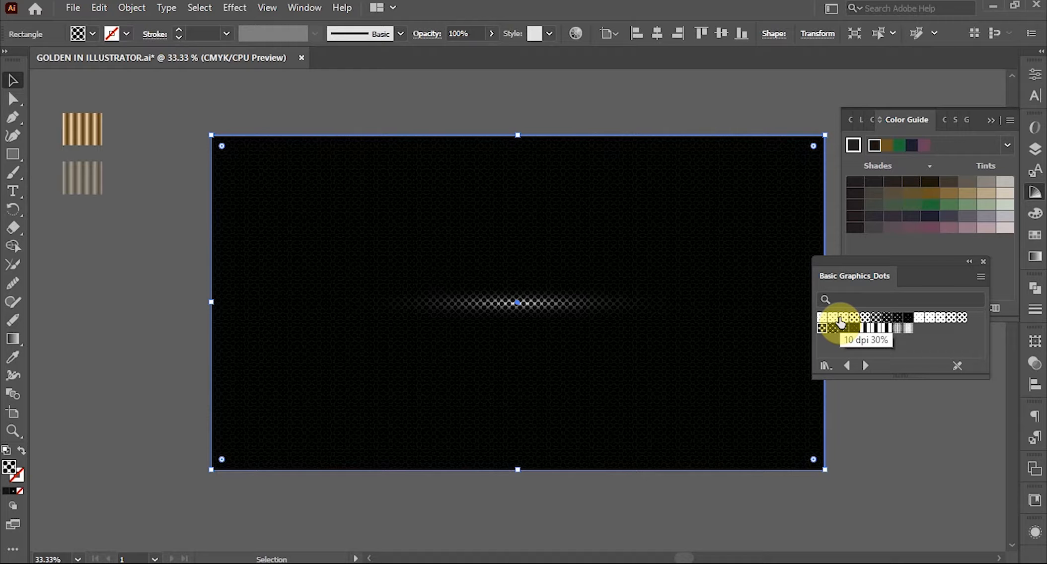
left_click(842, 319)
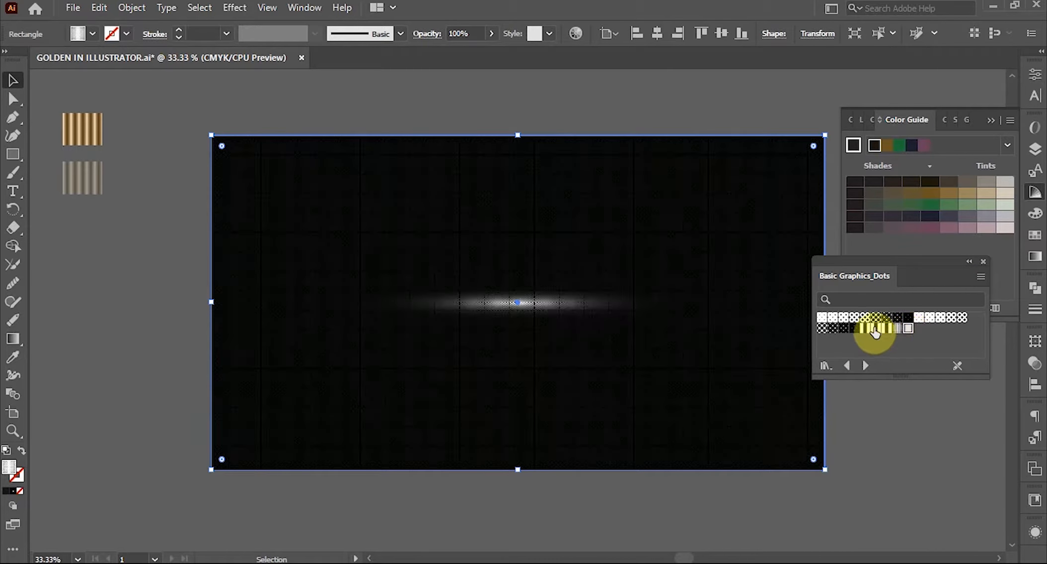
Step: Fill the upper rectangle with the 10 dpi 30% dot pattern and lock it in place
left_click(843, 318)
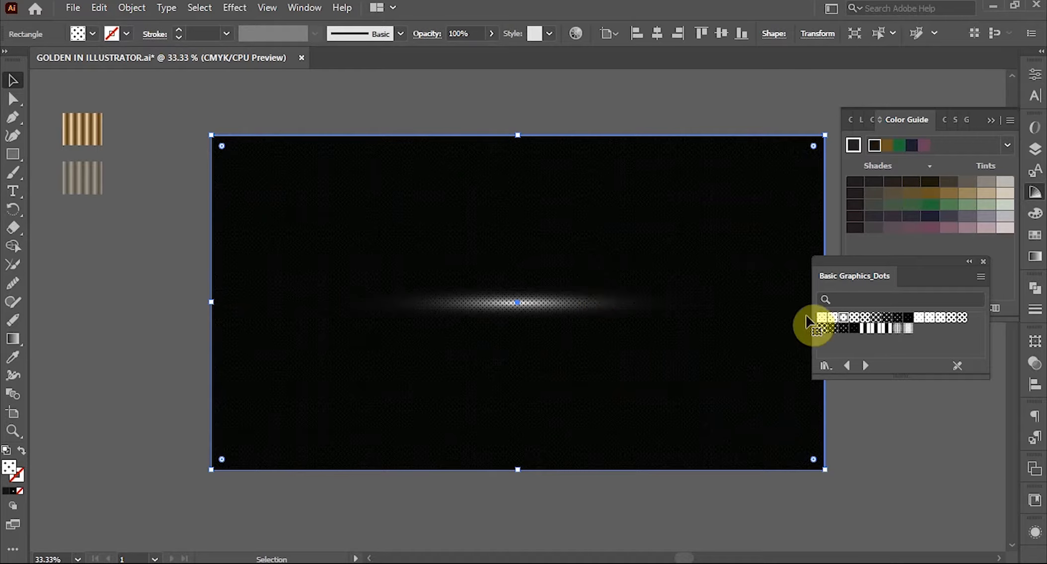
left_click(982, 262)
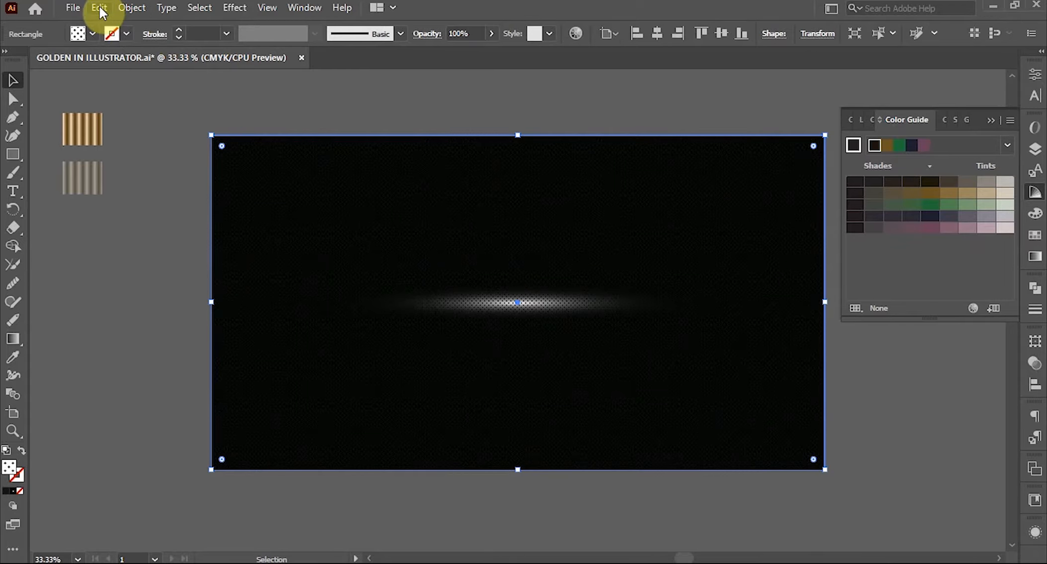
left_click(130, 7)
mouse_move(241, 110)
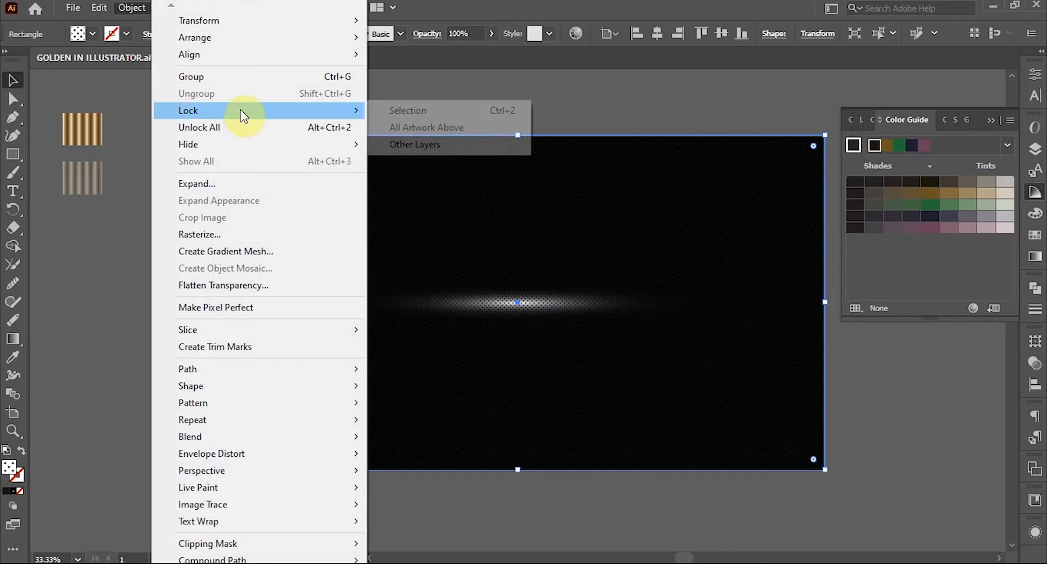
left_click(398, 111)
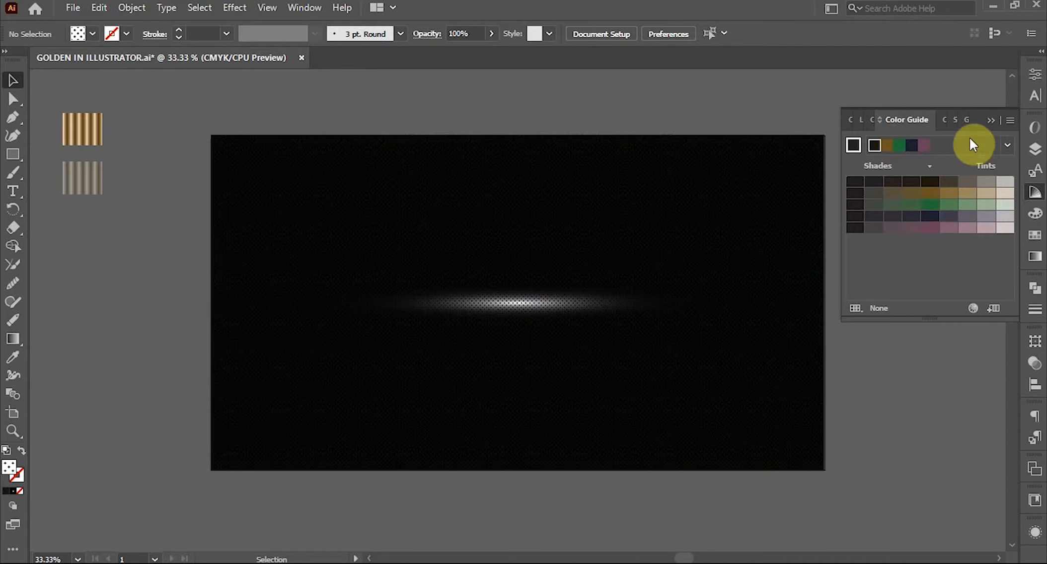
left_click(993, 121)
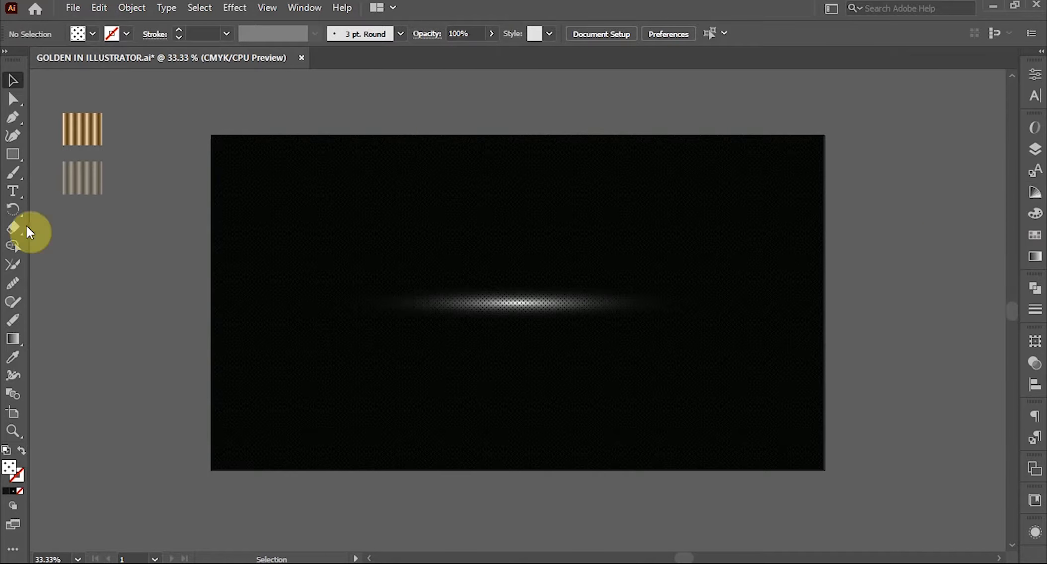
Step: Place a point-type placeholder in the upper left part of the artboard and enlarge it to about 50 pt
left_click(12, 190)
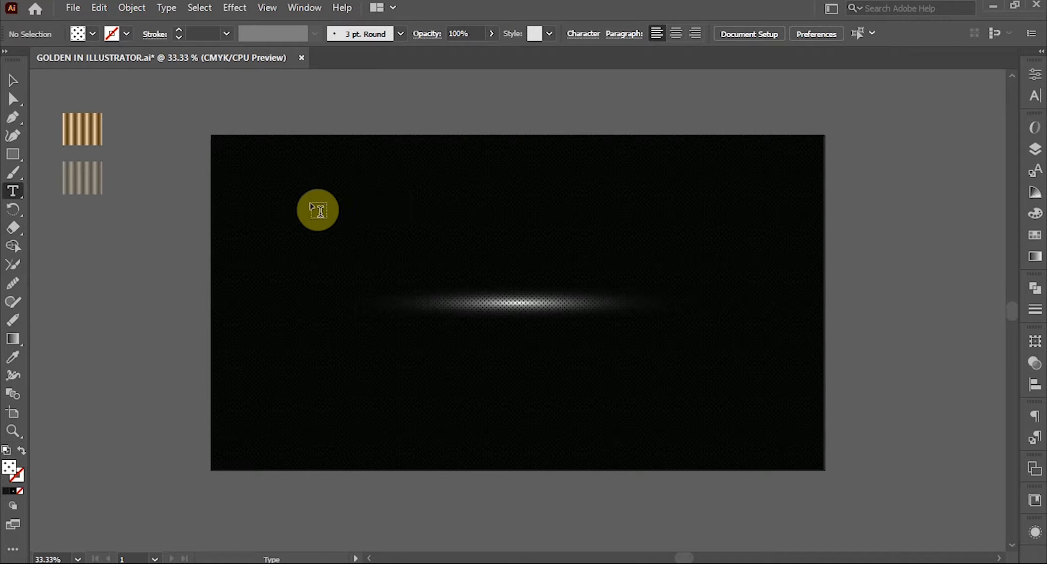
left_click(317, 212)
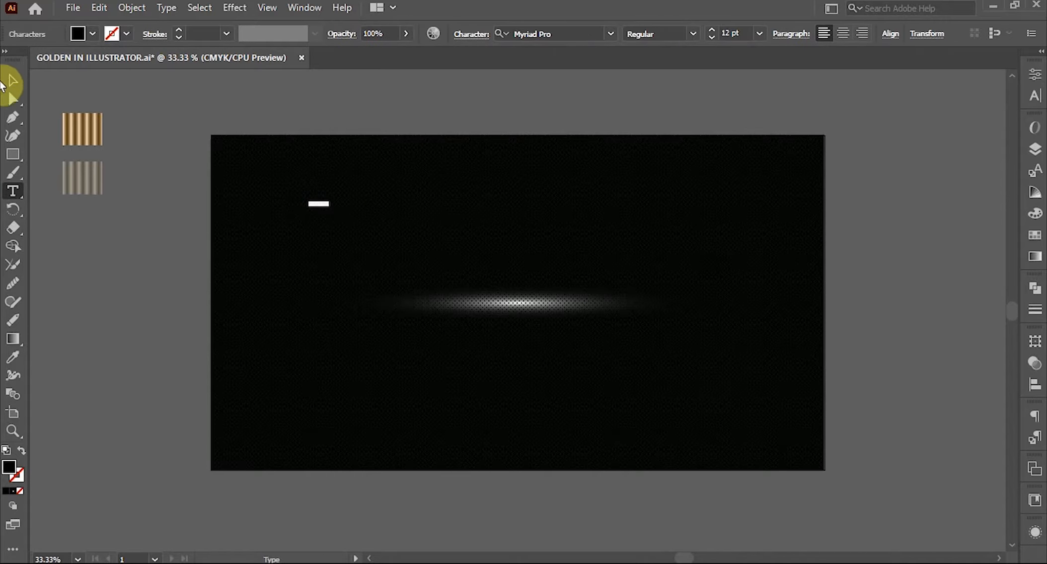
left_click(18, 82)
left_click_drag(331, 210, 415, 233)
Step: Fill the placeholder text with white and enlarge it to about 311 pt
left_click(93, 33)
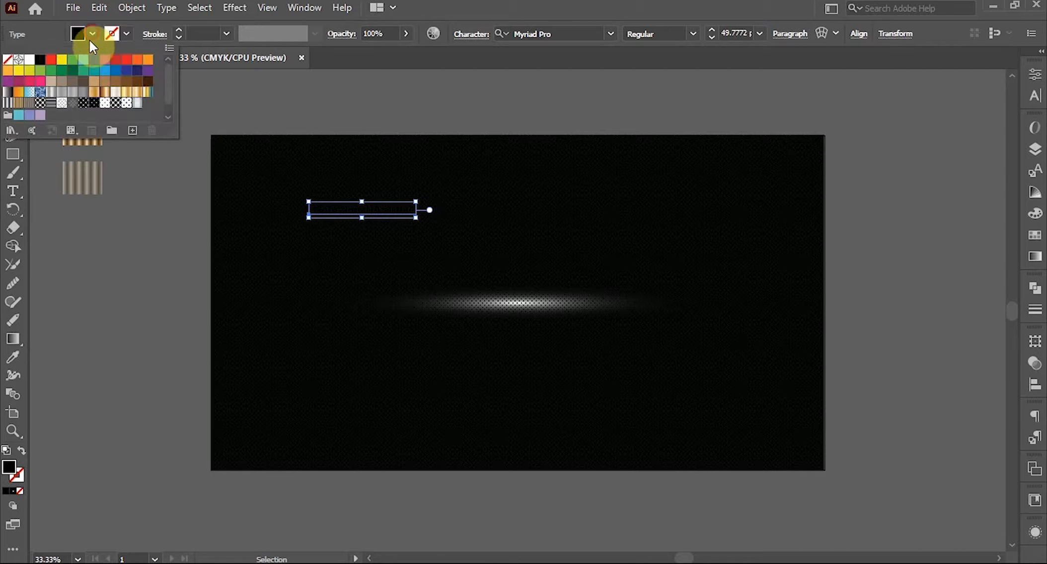
left_click(29, 59)
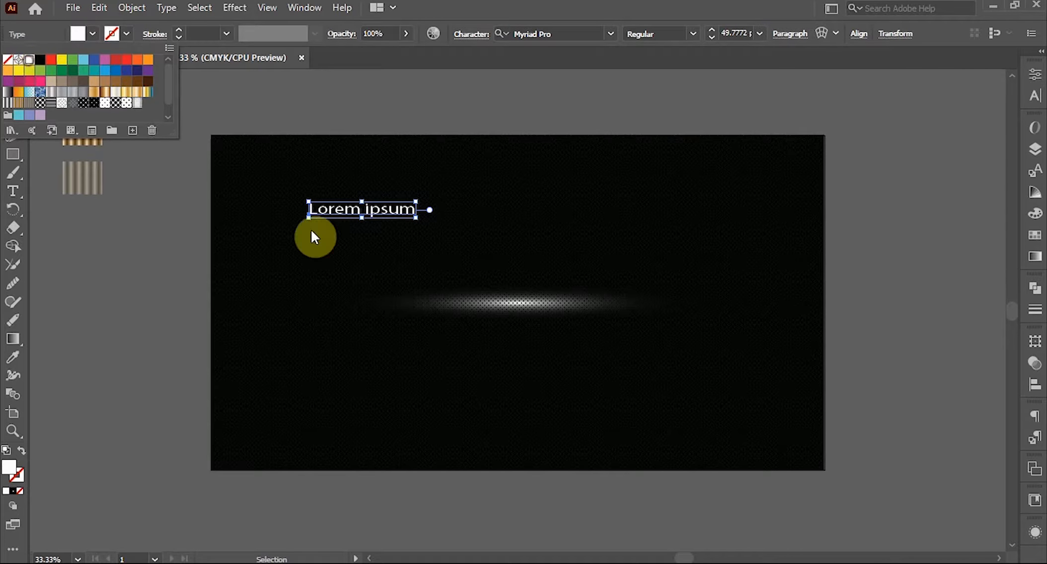
left_click(416, 216)
left_click_drag(416, 217, 617, 303)
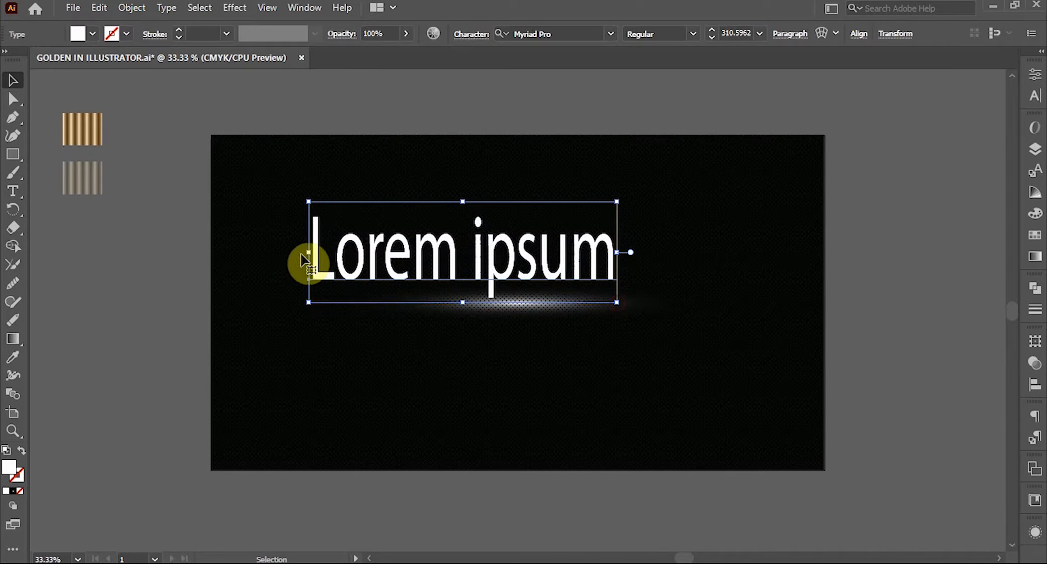
Step: Replace the placeholder text with GOLDEN and enlarge the word to about 410 pt
left_click(15, 185)
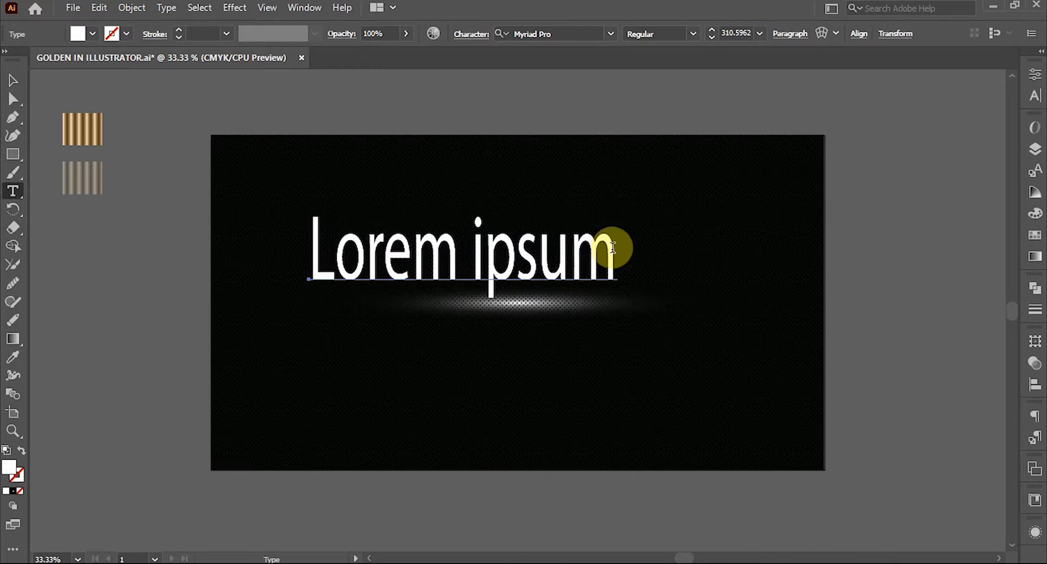
left_click(612, 247)
key("BackSpace")
key("BackSpace")
key("BackSpace")
key("BackSpace")
key("BackSpace")
key("BackSpace")
key("BackSpace")
key("BackSpace")
key("BackSpace")
key("BackSpace")
key("BackSpace")
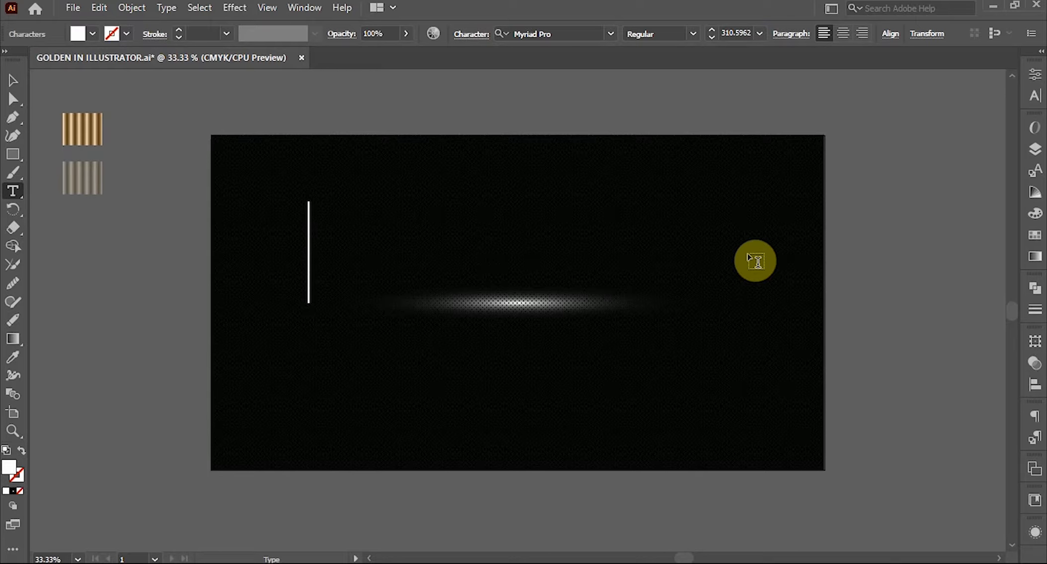
type("G")
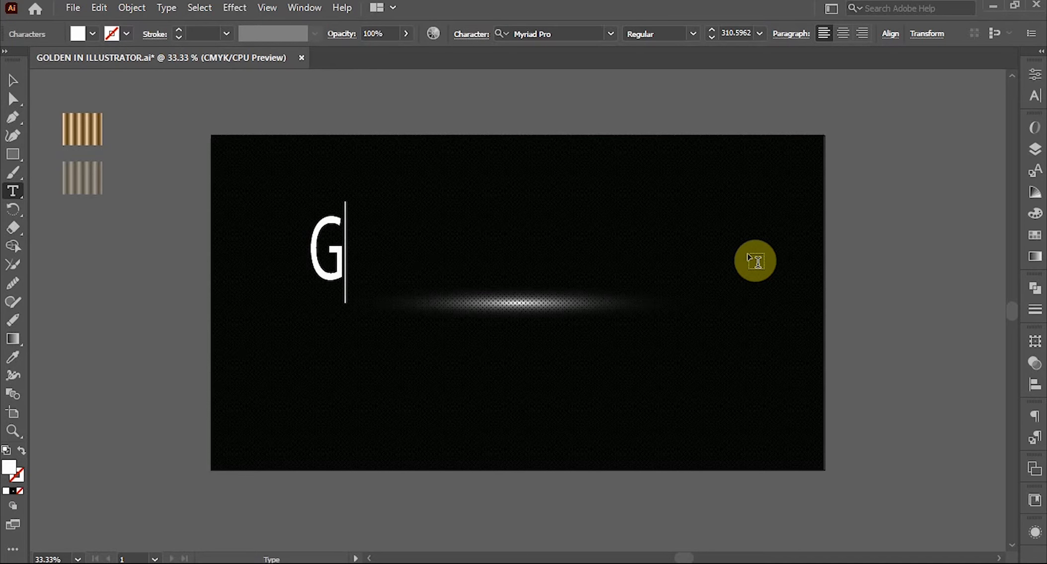
type("OLDE")
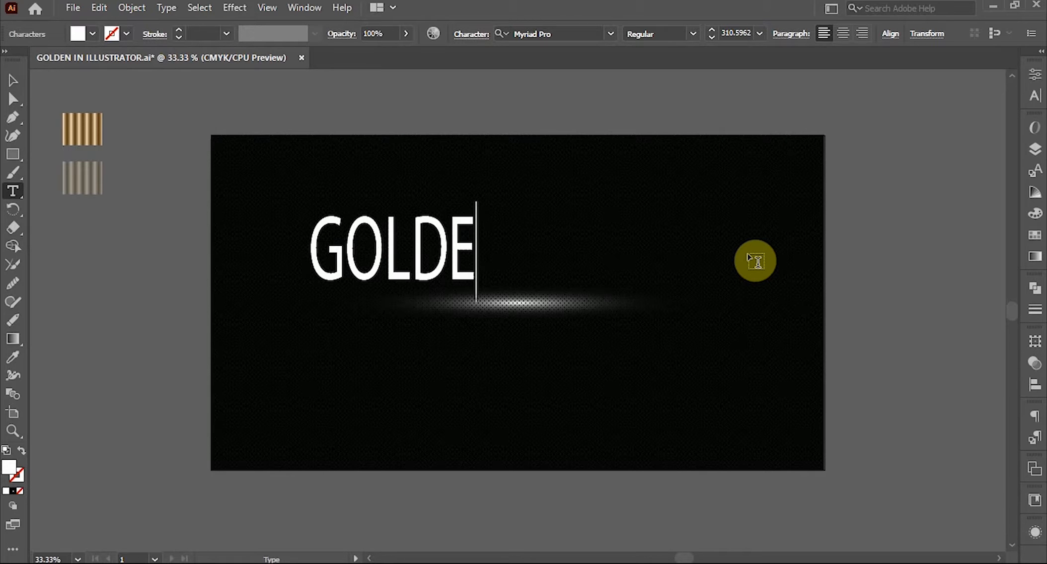
type("N")
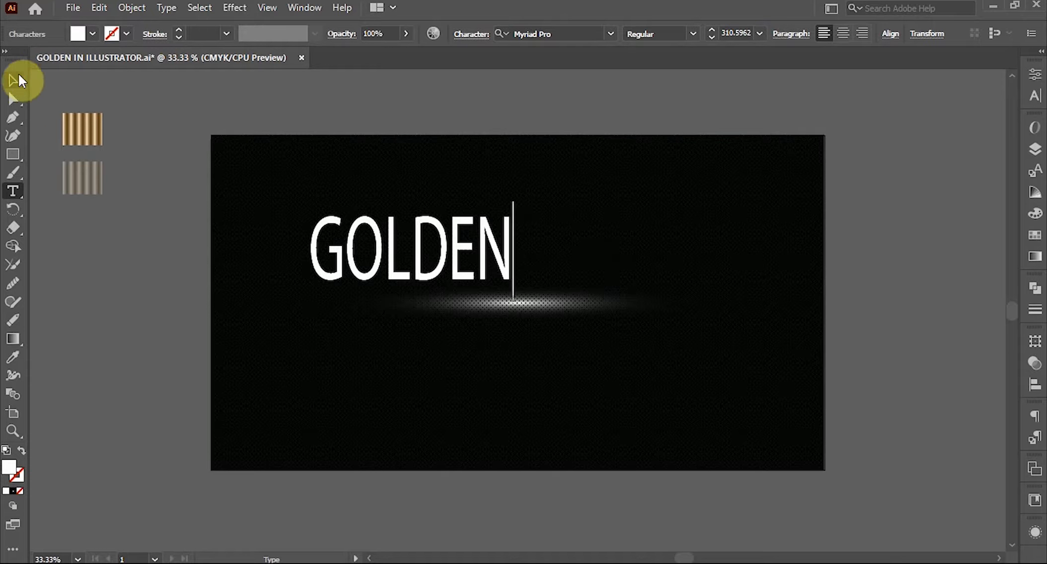
left_click(14, 80)
left_click_drag(513, 202, 655, 169)
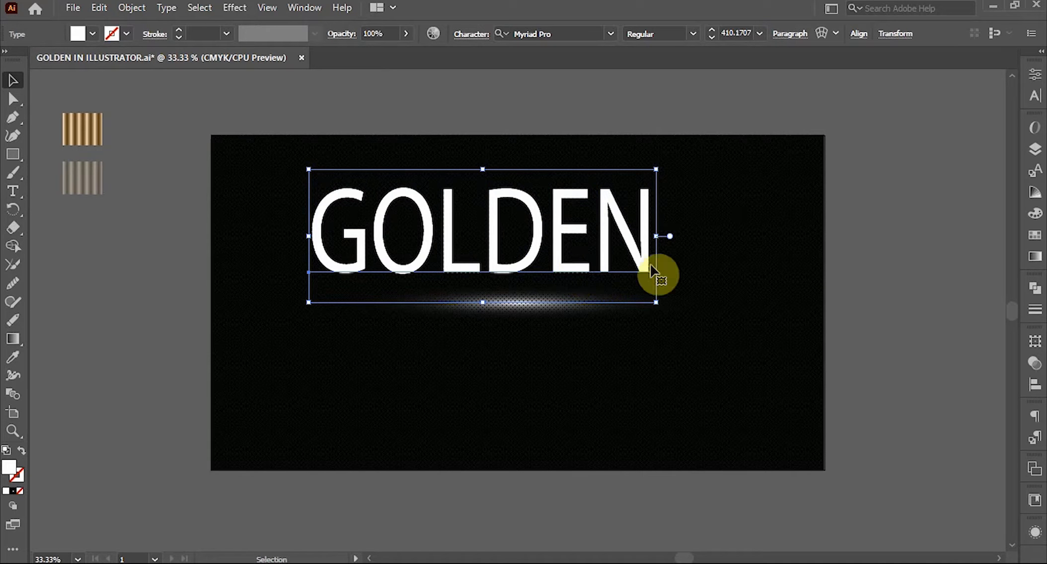
Step: Browse the available fonts and preview them on the GOLDEN text
left_click(1036, 97)
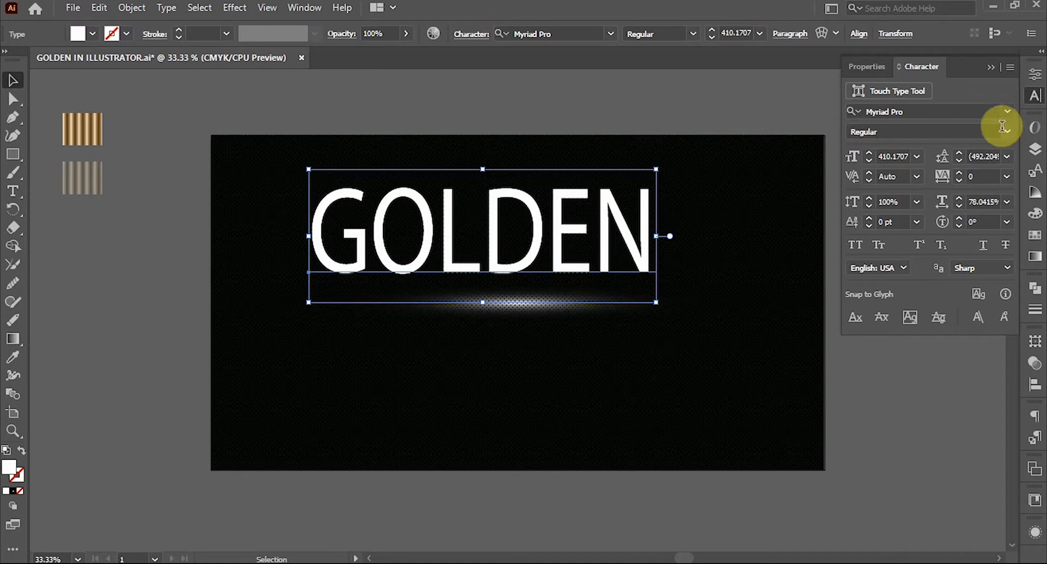
left_click(1009, 110)
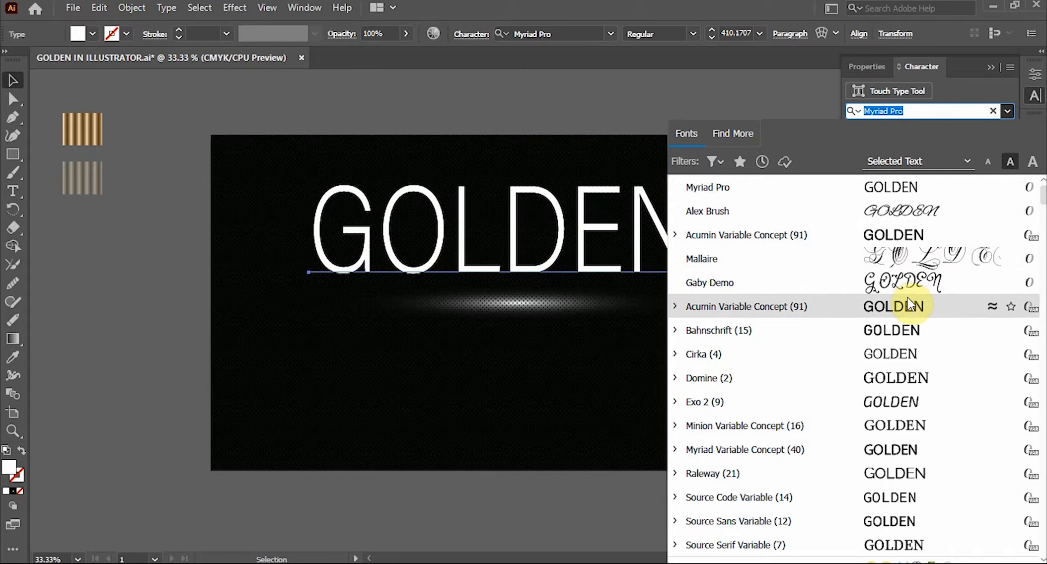
scroll(908, 307, "down", 3)
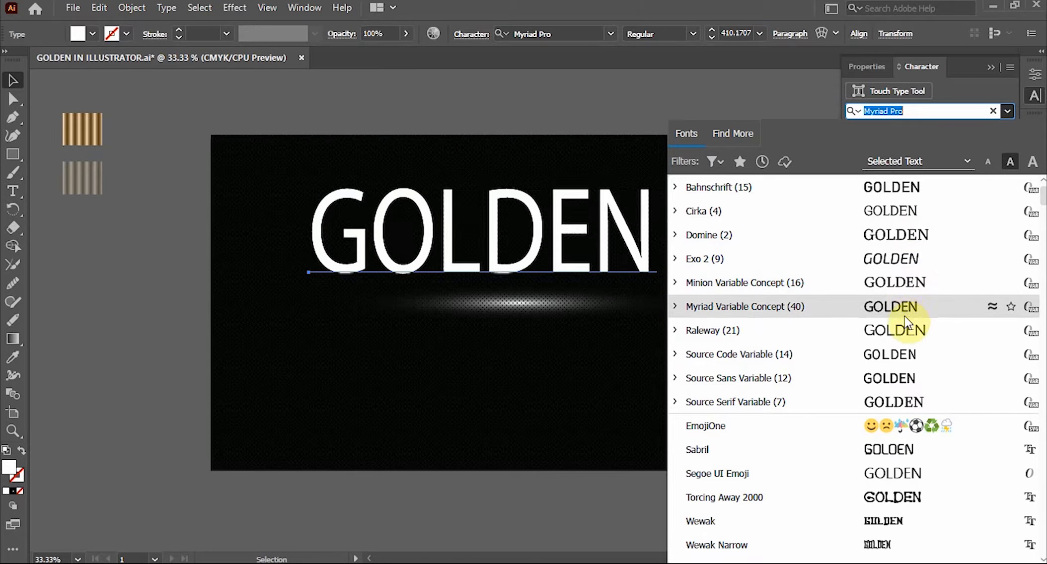
scroll(905, 406, "down", 3)
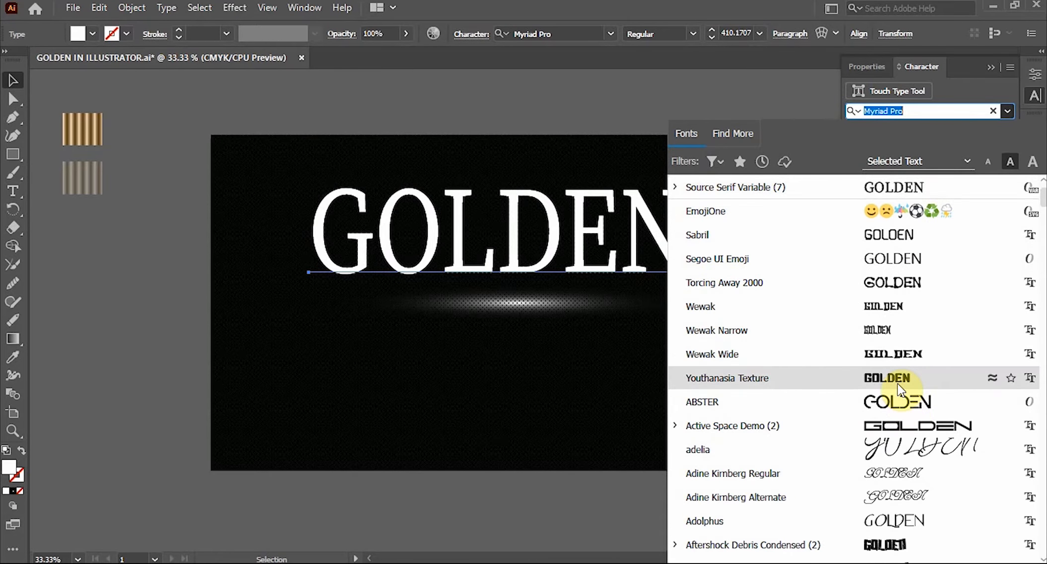
scroll(898, 383, "down", 2)
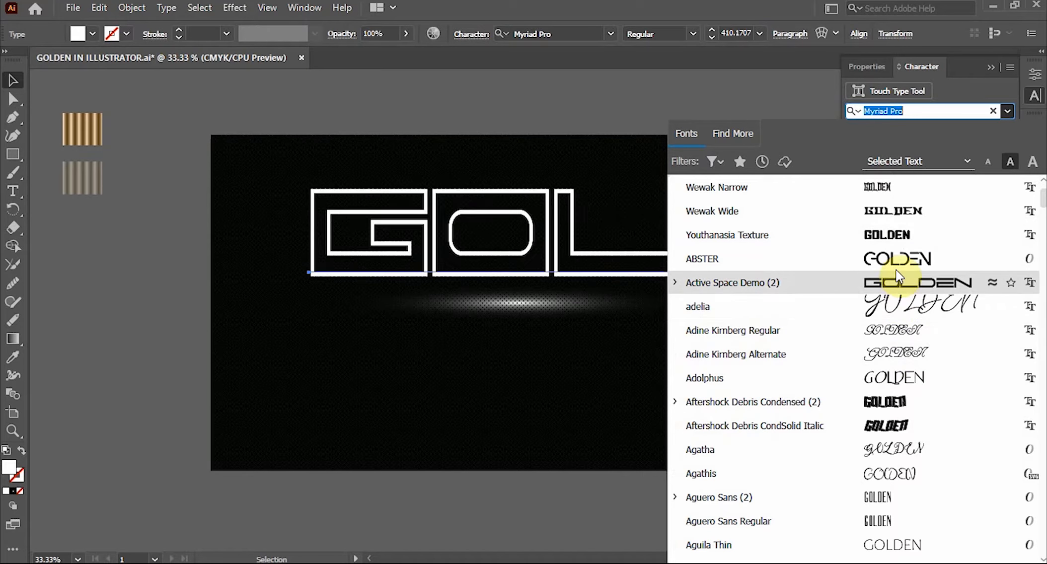
scroll(891, 410, "down", 4)
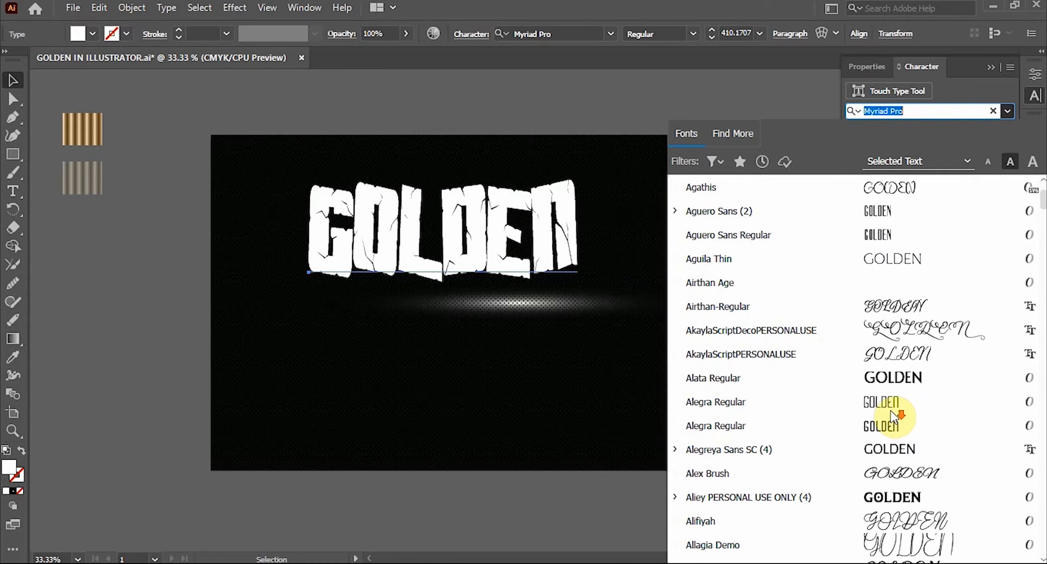
scroll(884, 383, "down", 4)
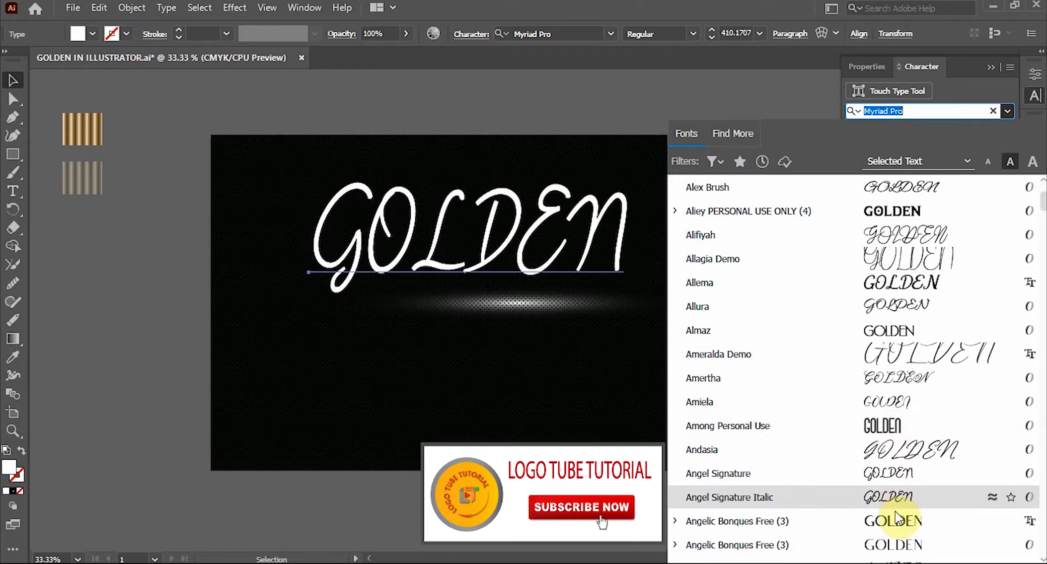
scroll(897, 520, "down", 4)
scroll(889, 467, "down", 8)
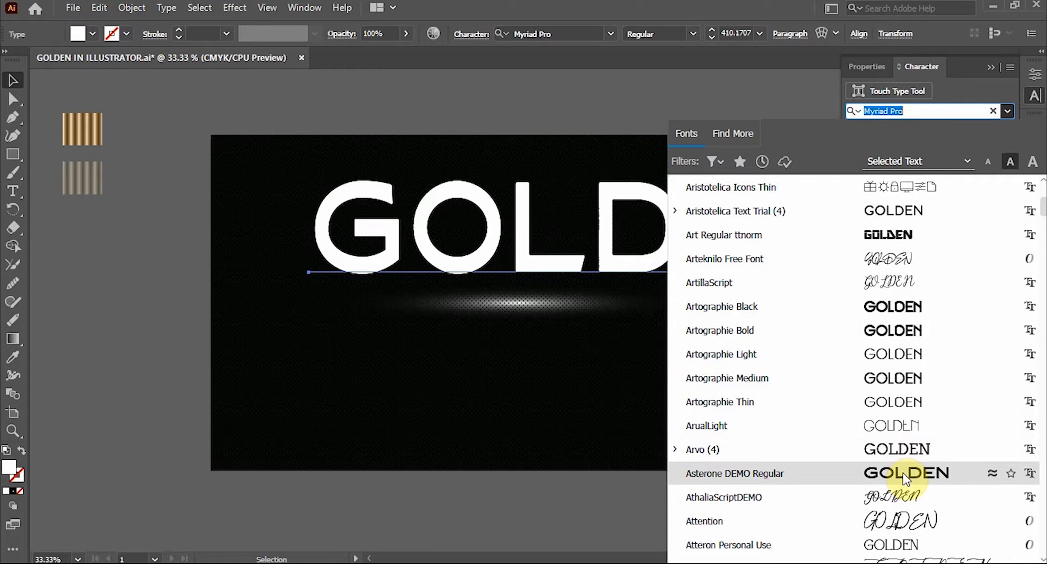
scroll(902, 472, "down", 5)
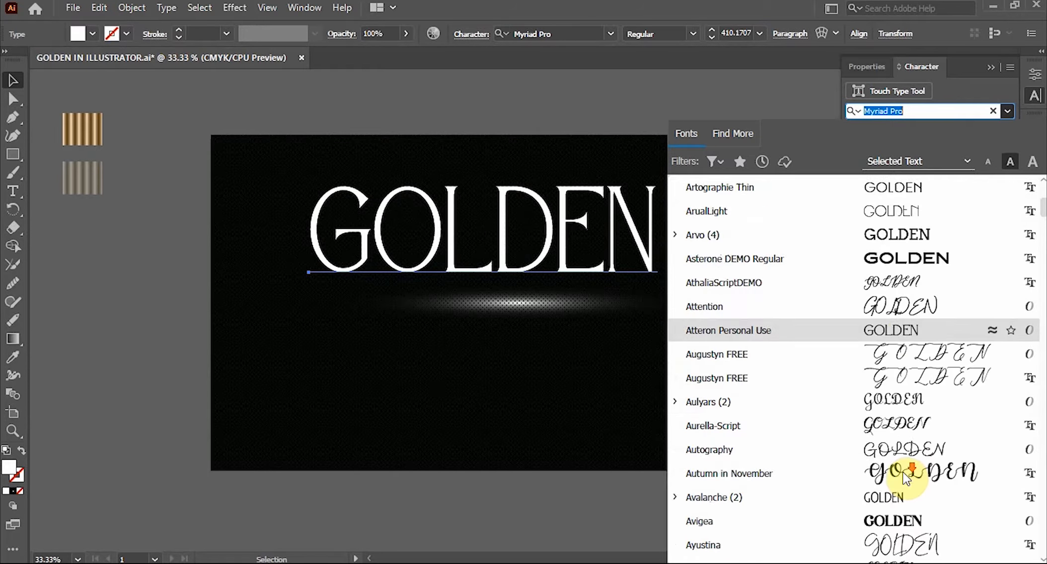
scroll(894, 385, "down", 5)
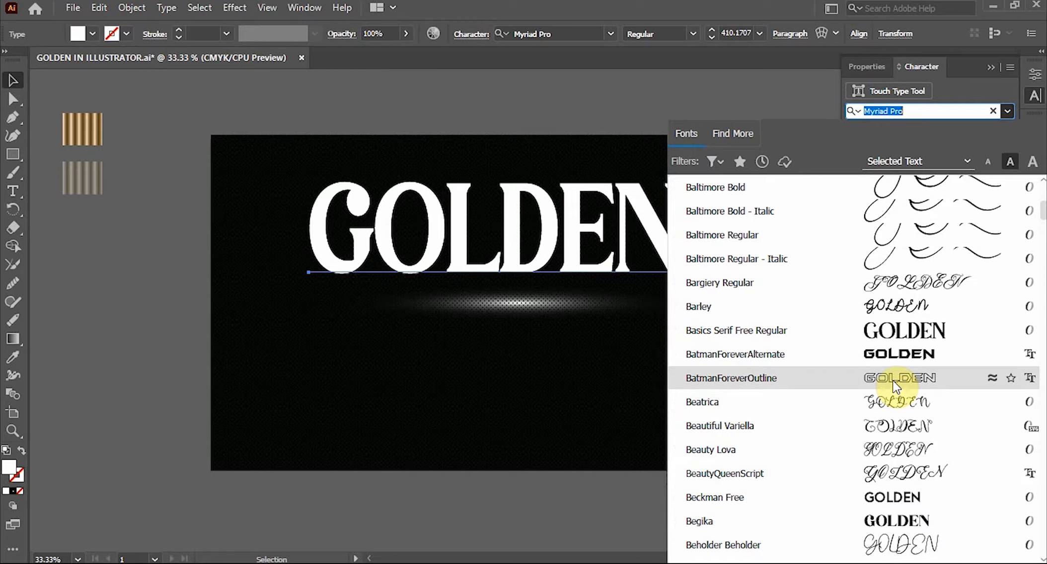
Step: Set the GOLDEN text in Baloo 2 ExtraBold with a tracking of 100
left_click_drag(1044, 205, 1044, 185)
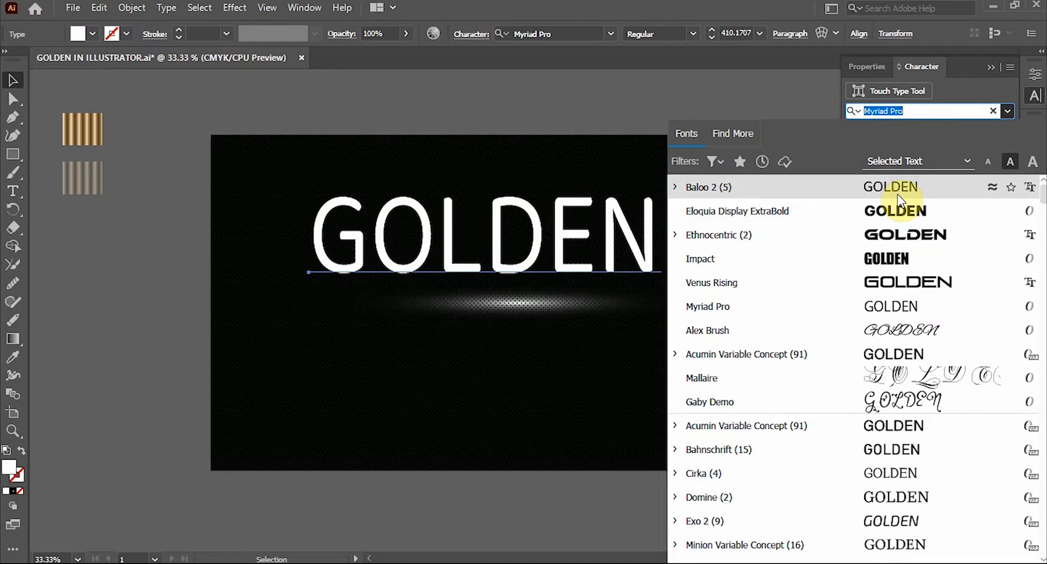
left_click(675, 187)
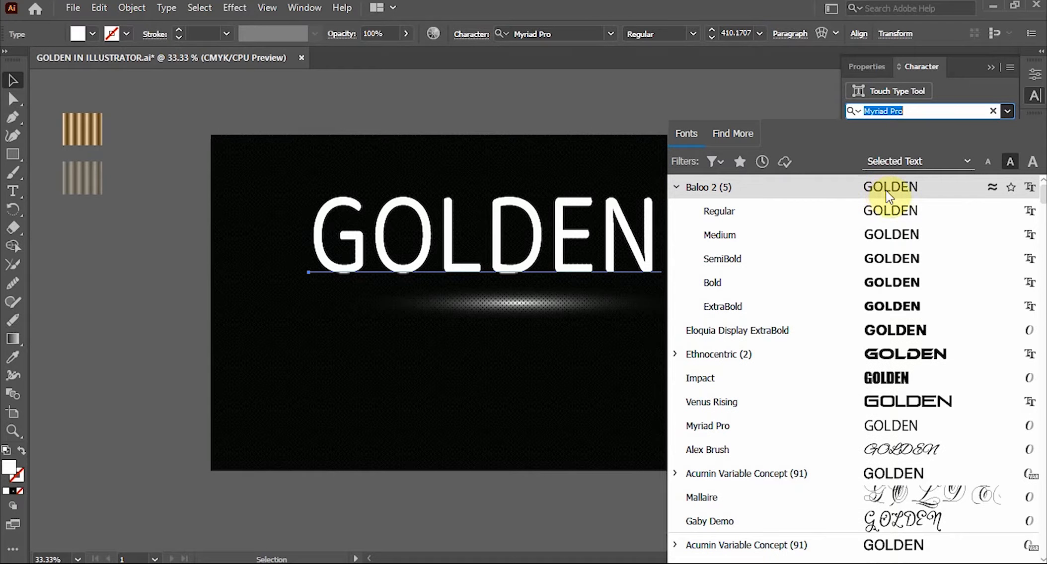
left_click(898, 304)
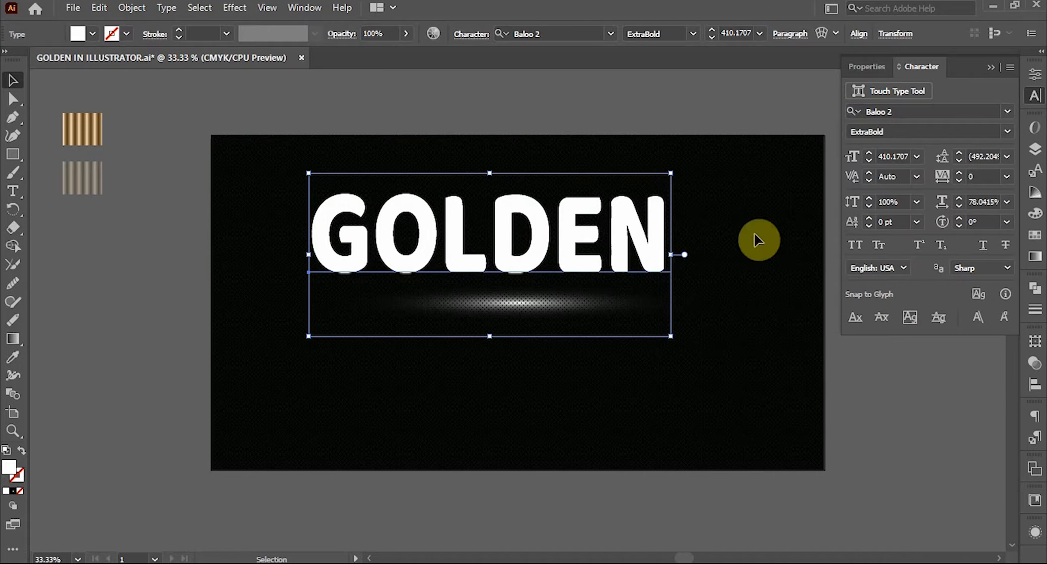
left_click(1005, 176)
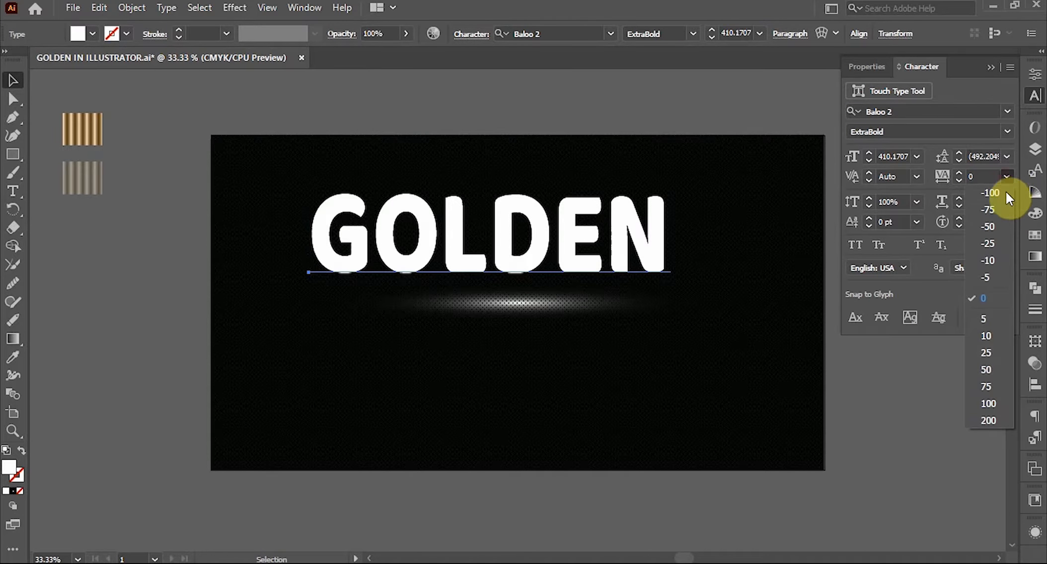
left_click(990, 402)
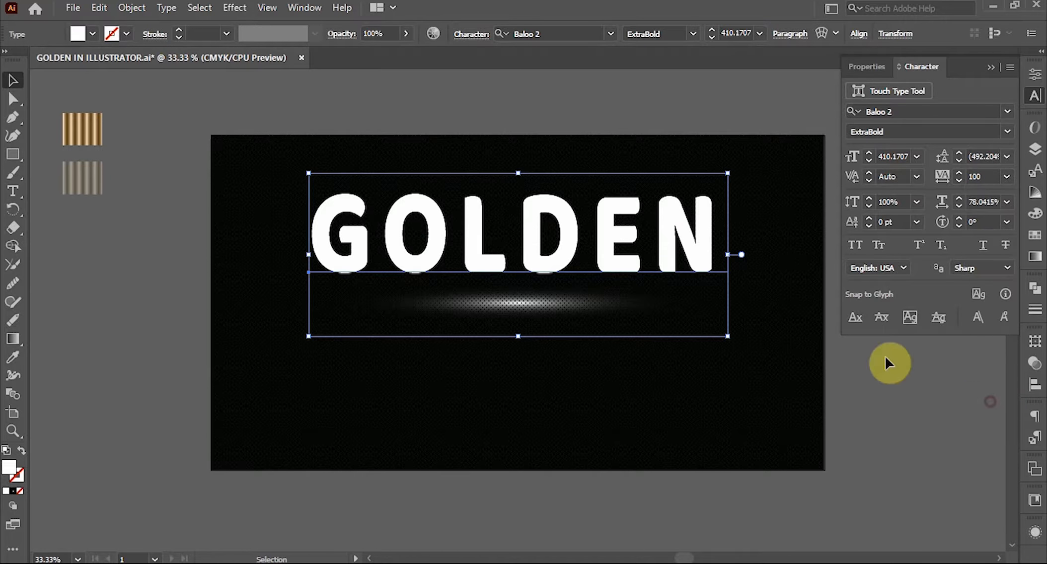
Step: Center the GOLDEN text horizontally on the artboard
left_click(175, 200)
left_click(476, 246)
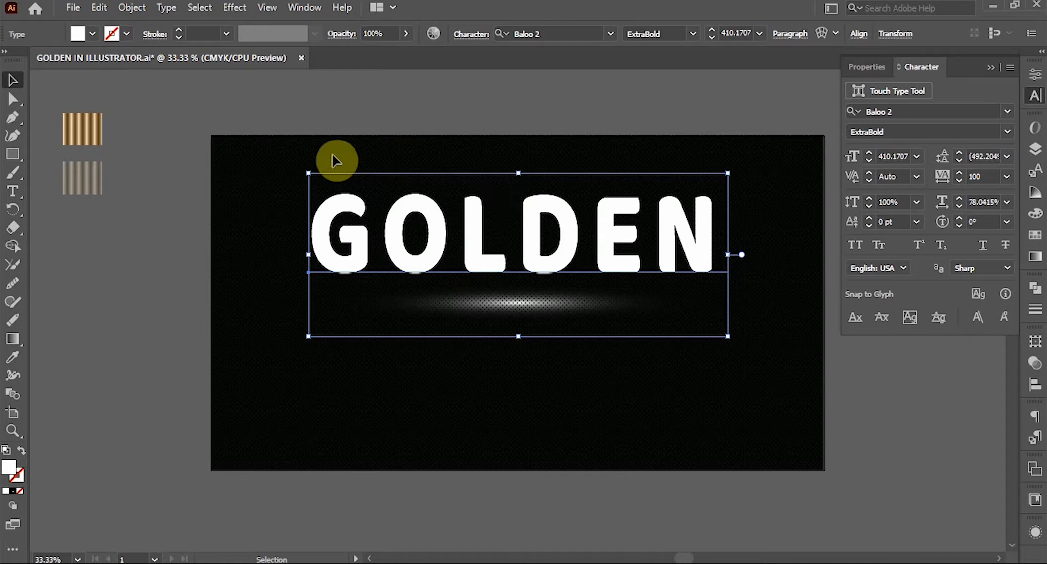
left_click(858, 34)
left_click(732, 78)
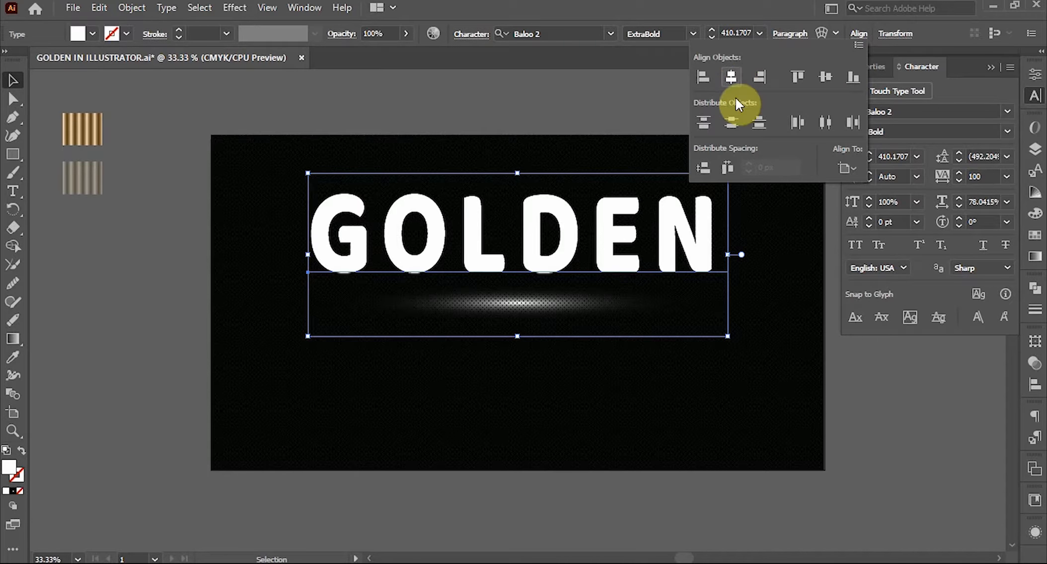
left_click(598, 117)
Step: Convert the GOLDEN text to outlines
left_click(623, 263)
right_click(622, 261)
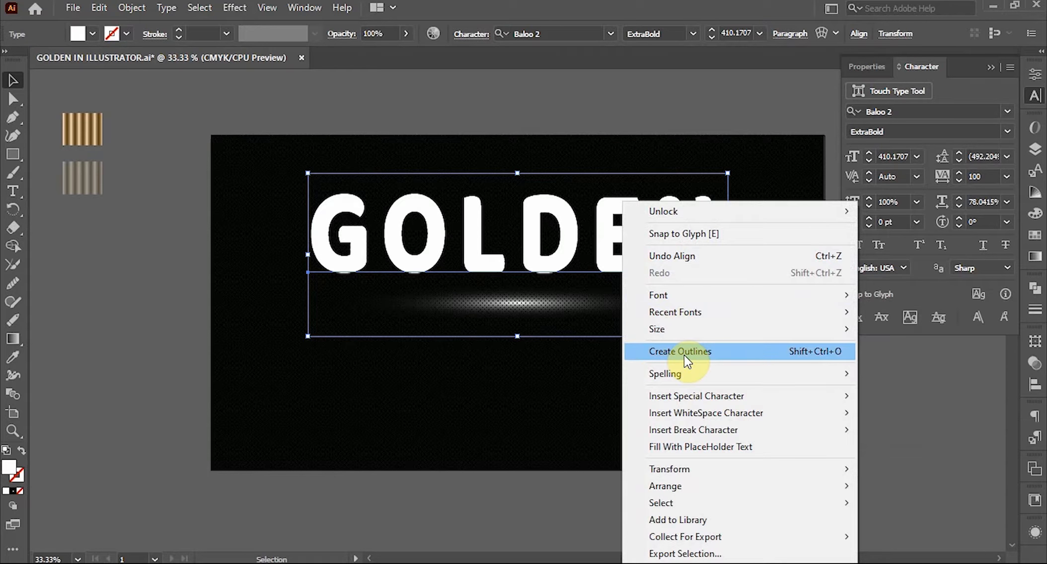
left_click(683, 353)
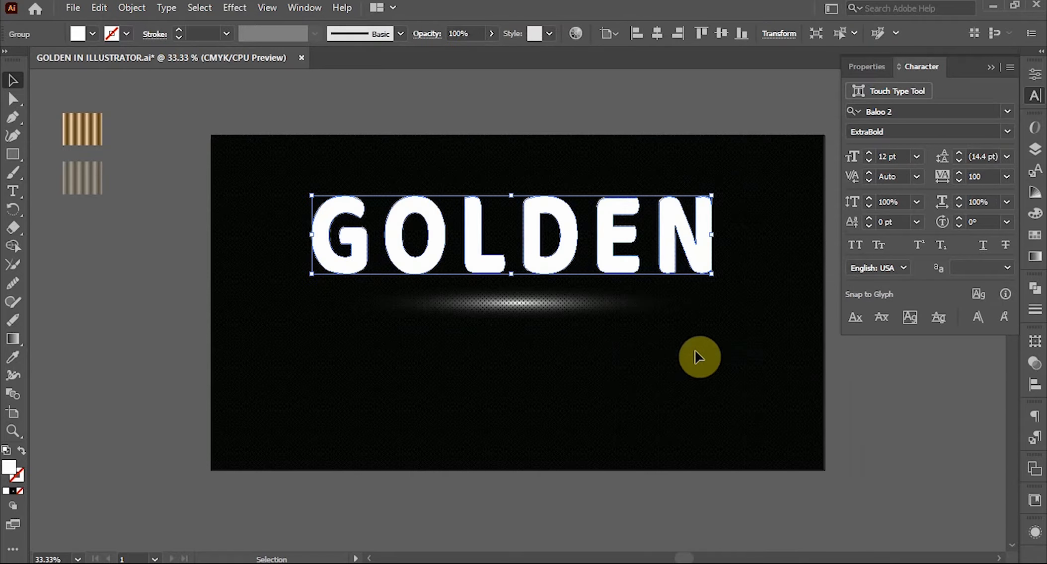
left_click(764, 193)
Step: Fill the outlined GOLDEN lettering with the gold gradient sampled from the gold sample square beside the artboard
left_click(433, 259)
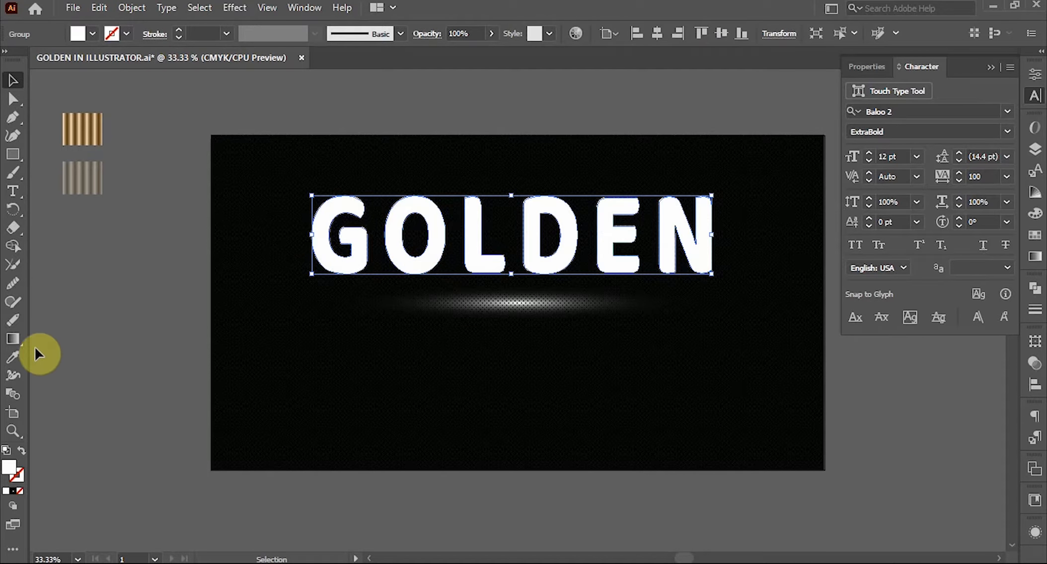
left_click(12, 359)
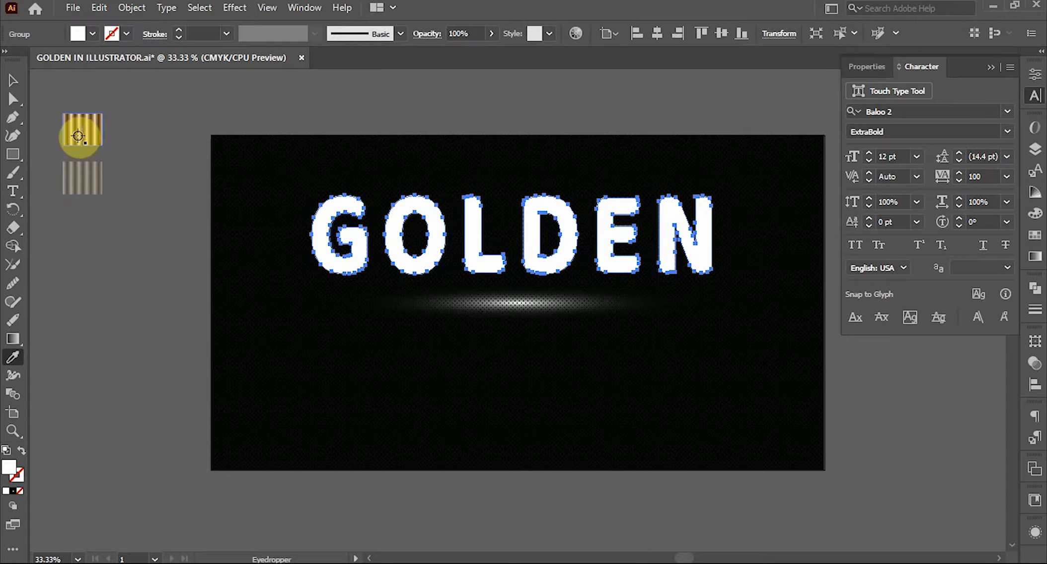
left_click(80, 133)
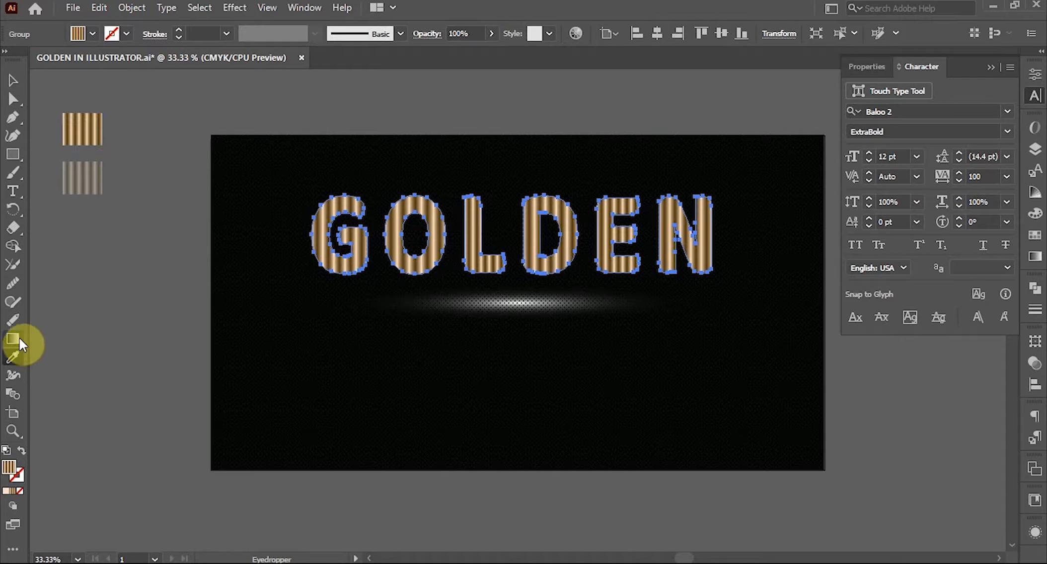
Step: Swap the lettering's gold gradient from fill to stroke and set the stroke weight to 10 pt
left_click(21, 450)
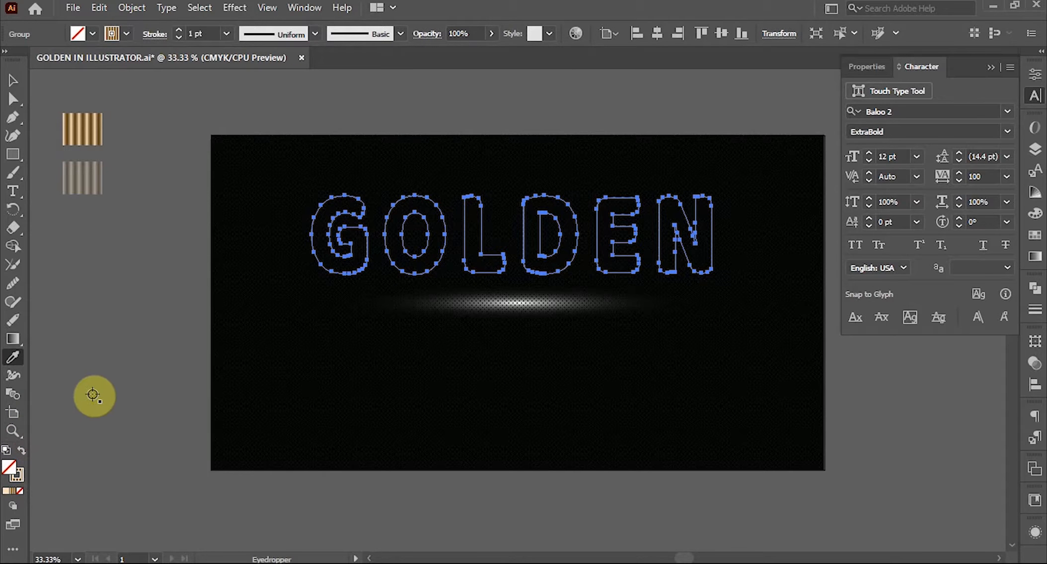
left_click(226, 33)
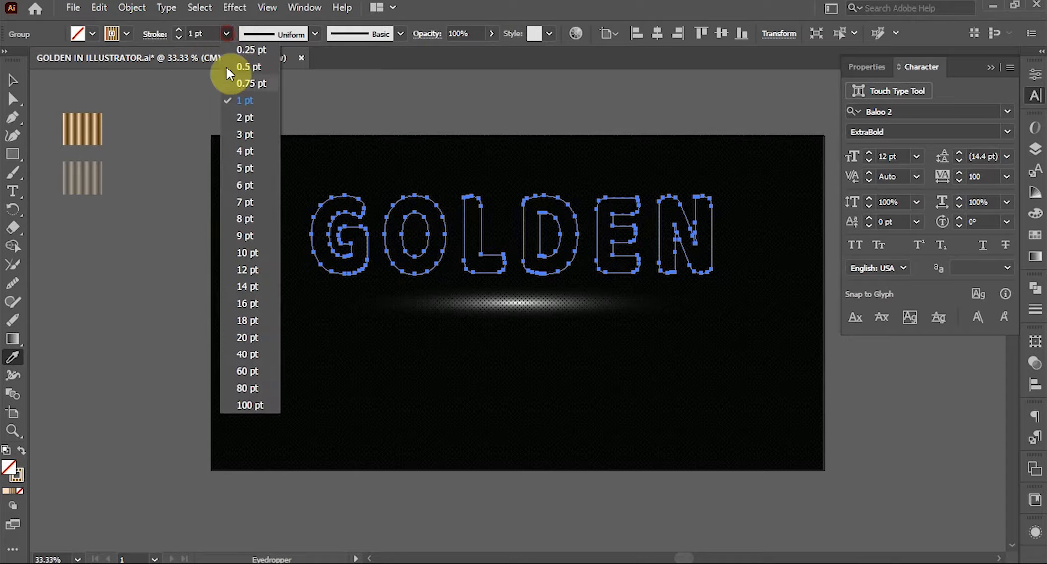
left_click(247, 253)
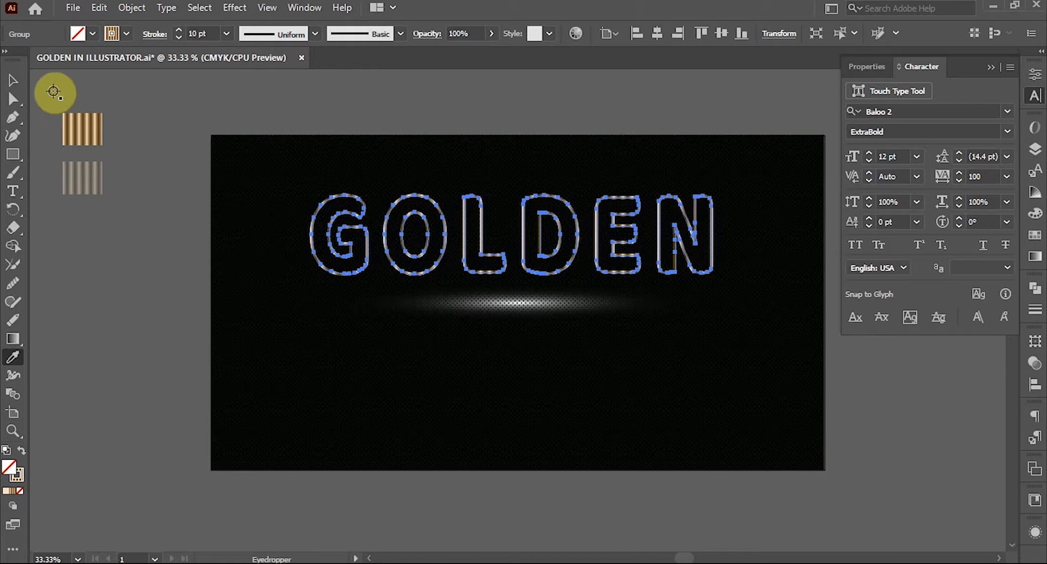
left_click(13, 81)
left_click(135, 270)
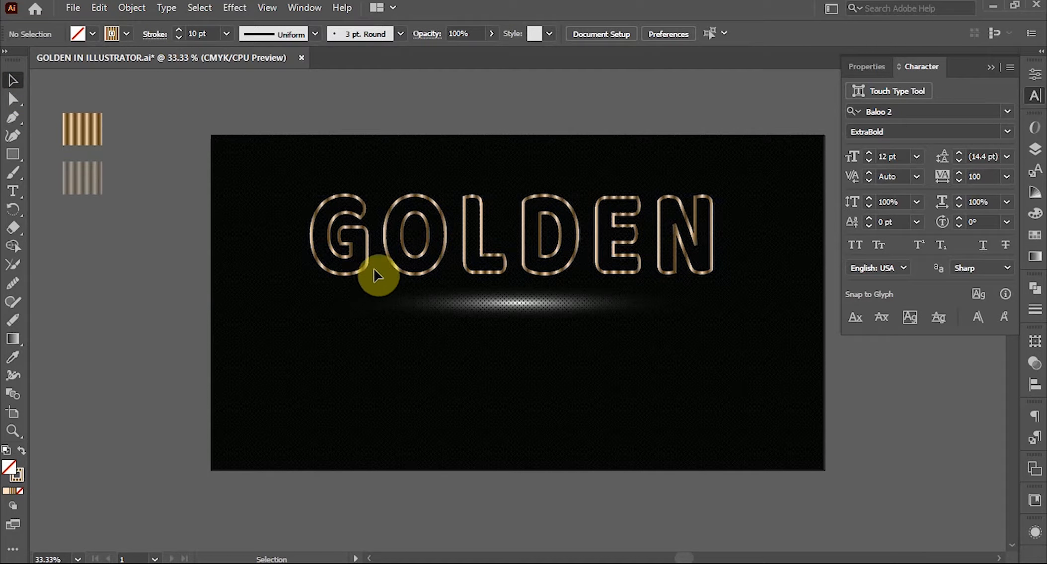
Step: Apply the gold gradient to the fill of the GOLDEN lettering as well, keeping the gradient stroke
left_click(412, 254)
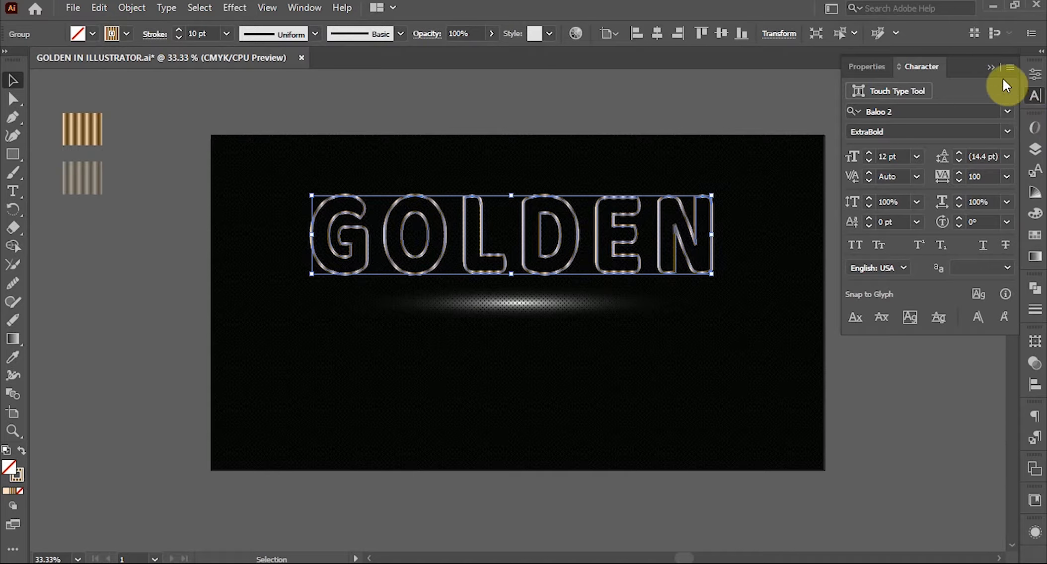
left_click(992, 67)
left_click(1035, 256)
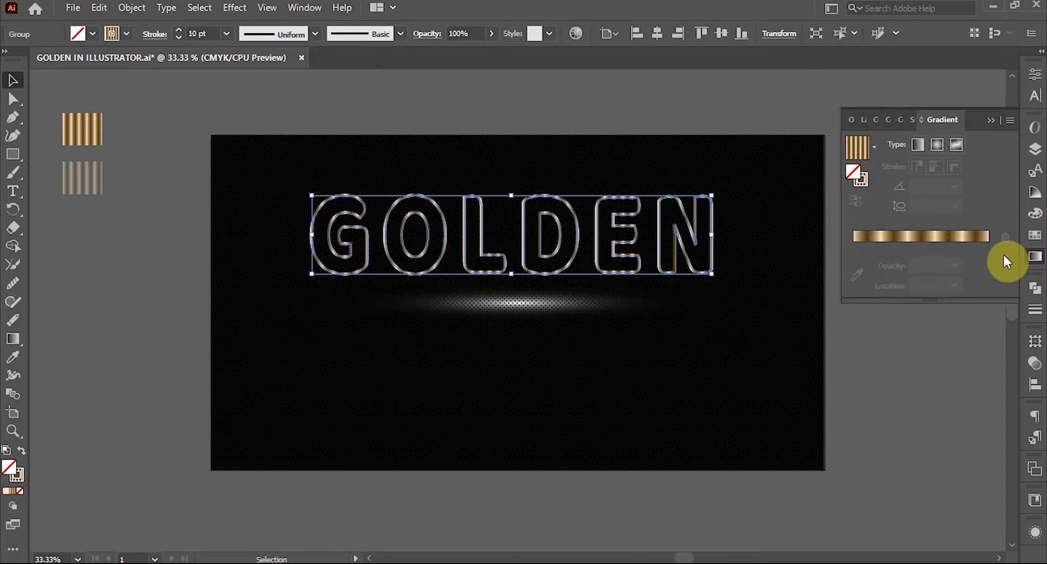
left_click(857, 147)
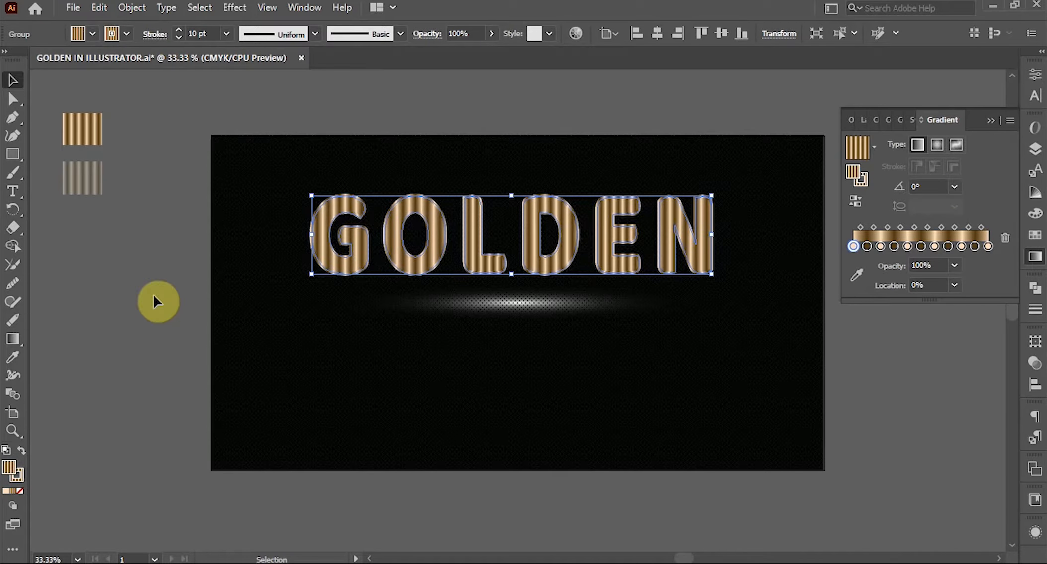
Step: Set the lettering's fill gradient to 45° and swap fill and stroke so the angled gold gradient is on the stroke
left_click(954, 187)
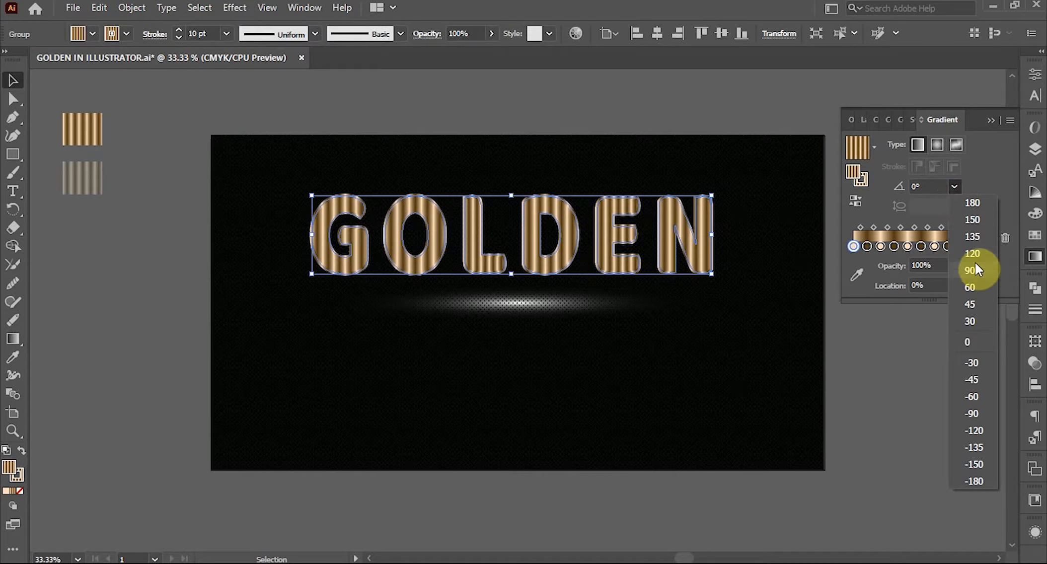
left_click(976, 302)
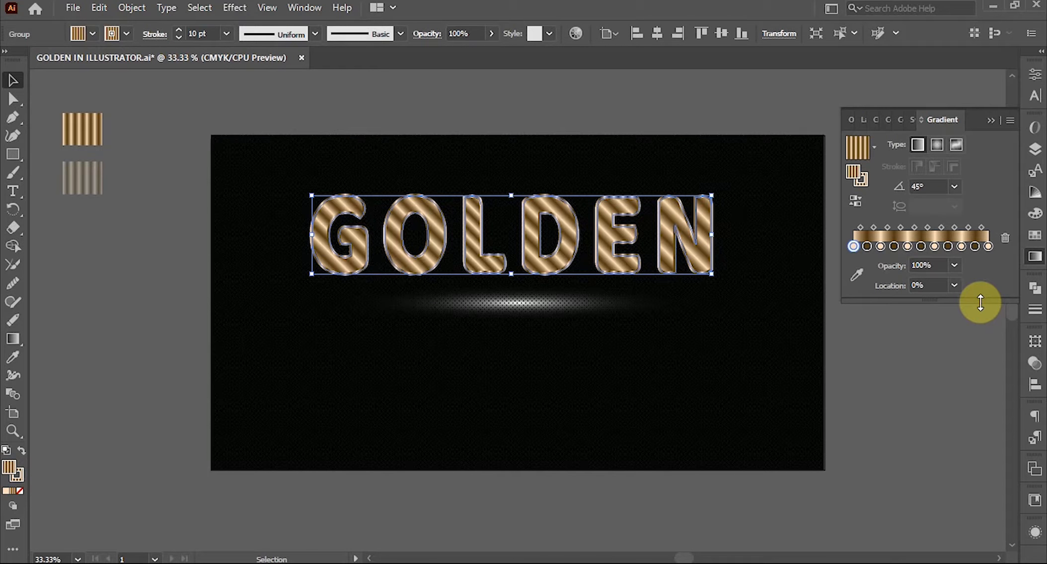
left_click(25, 449)
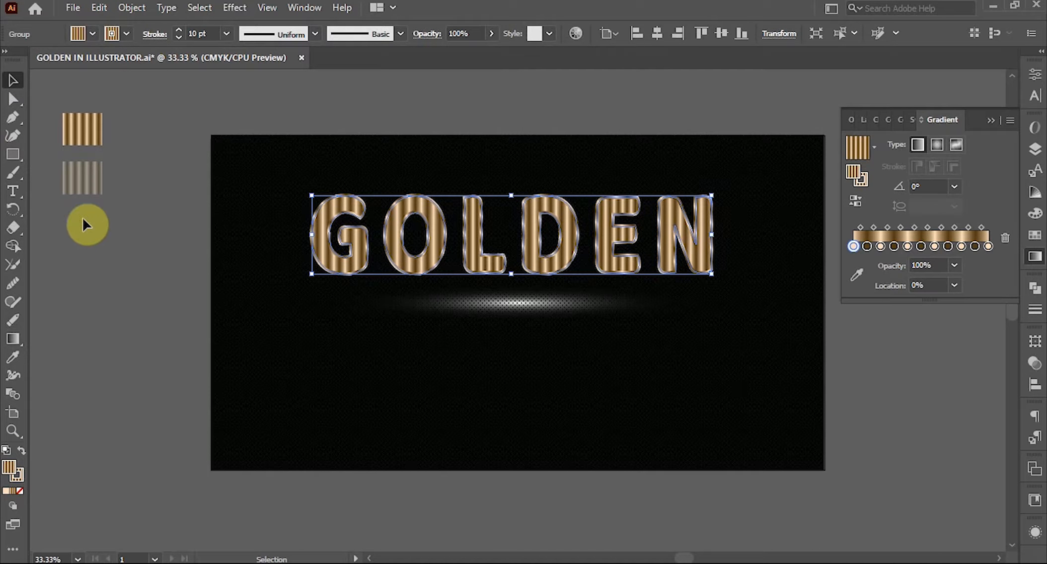
left_click(113, 259)
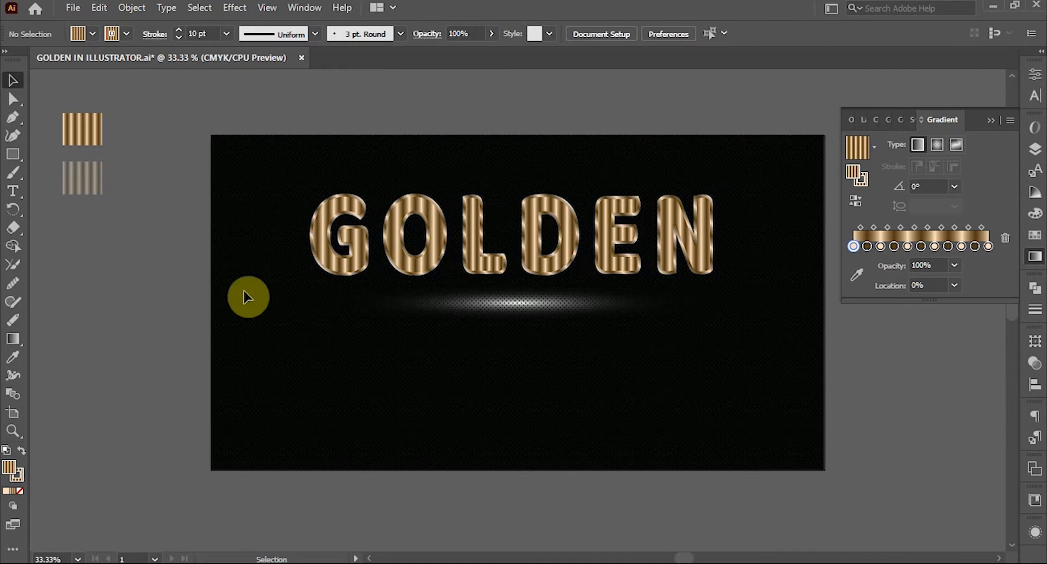
Step: Fill the GOLDEN lettering with the grey gradient sampled from the grey sample square beside the artboard
left_click(345, 266)
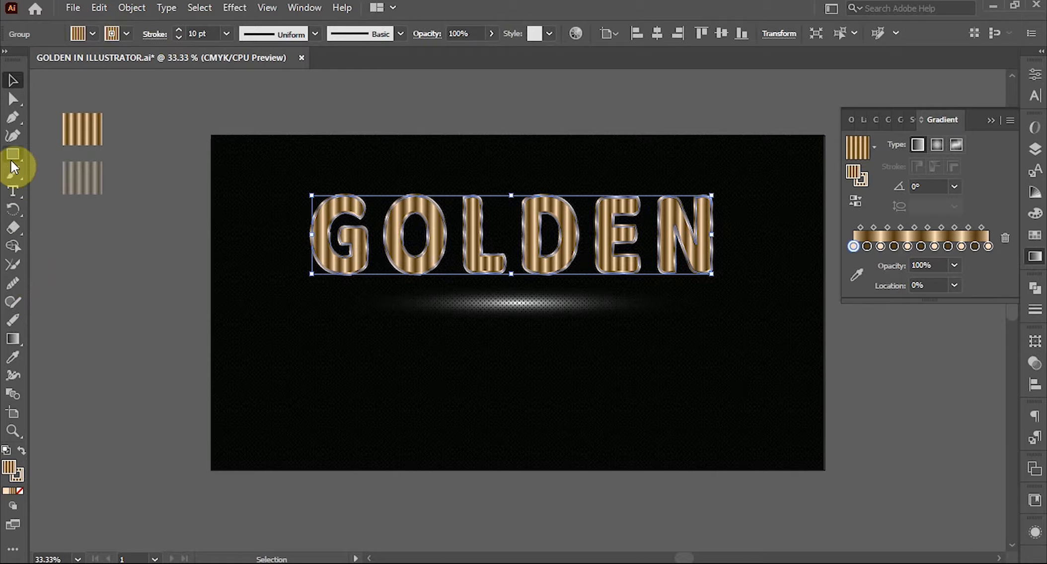
left_click(15, 354)
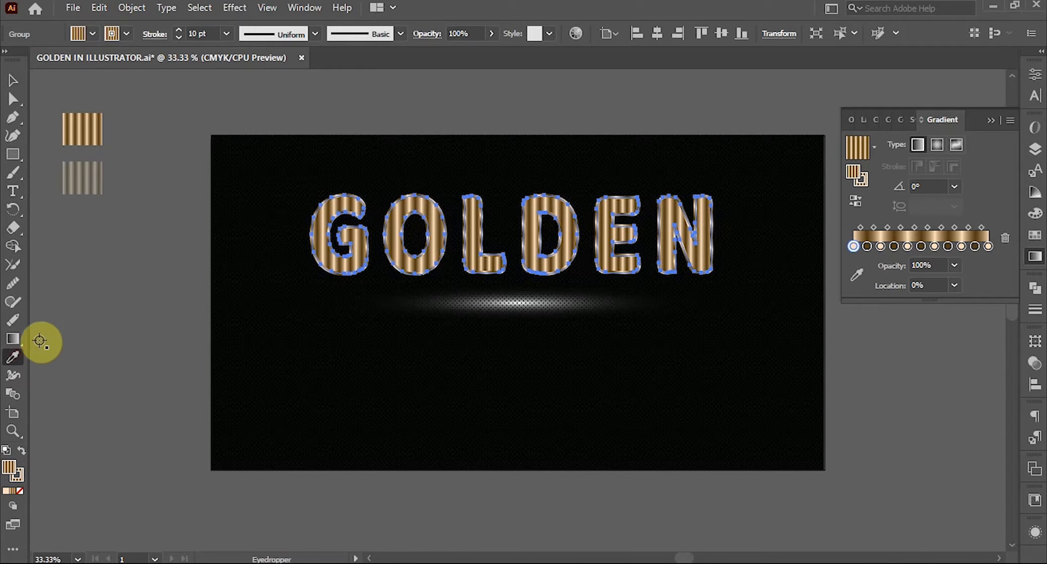
left_click(83, 183)
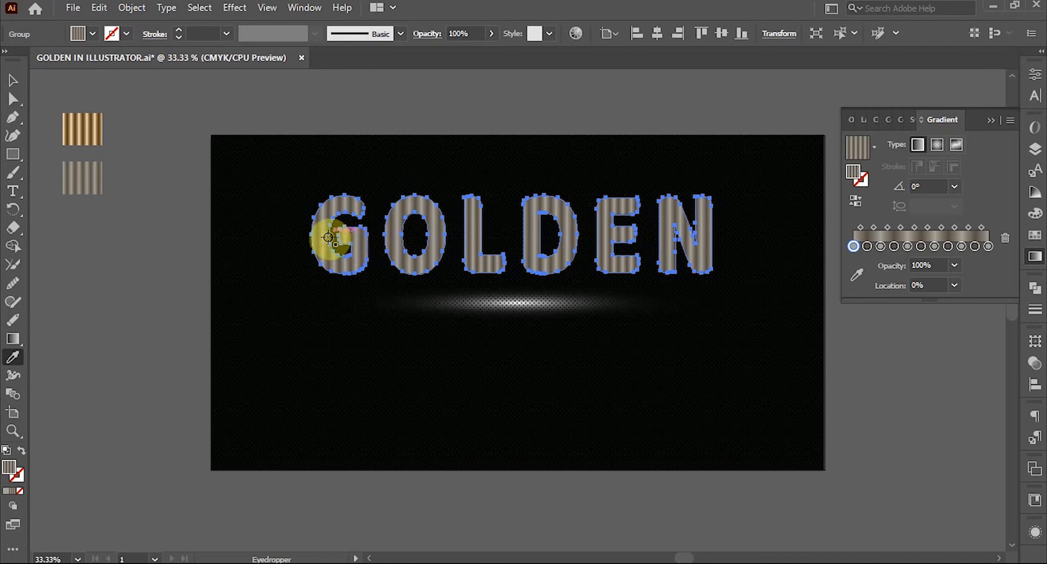
Step: Give the grey lettering a stroke with the gold gradient swatch at a weight of 10 pt
left_click(127, 35)
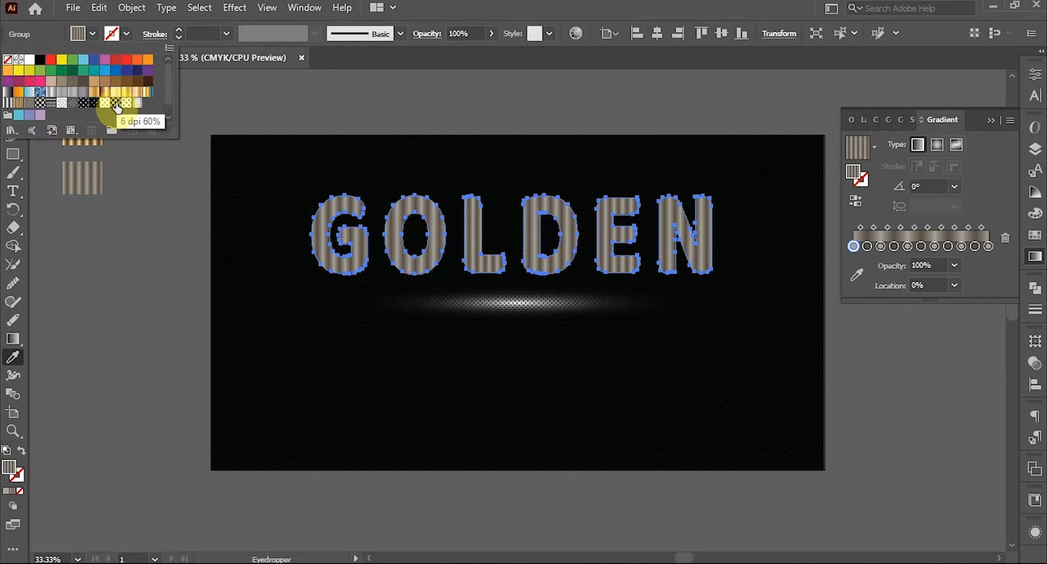
left_click(18, 104)
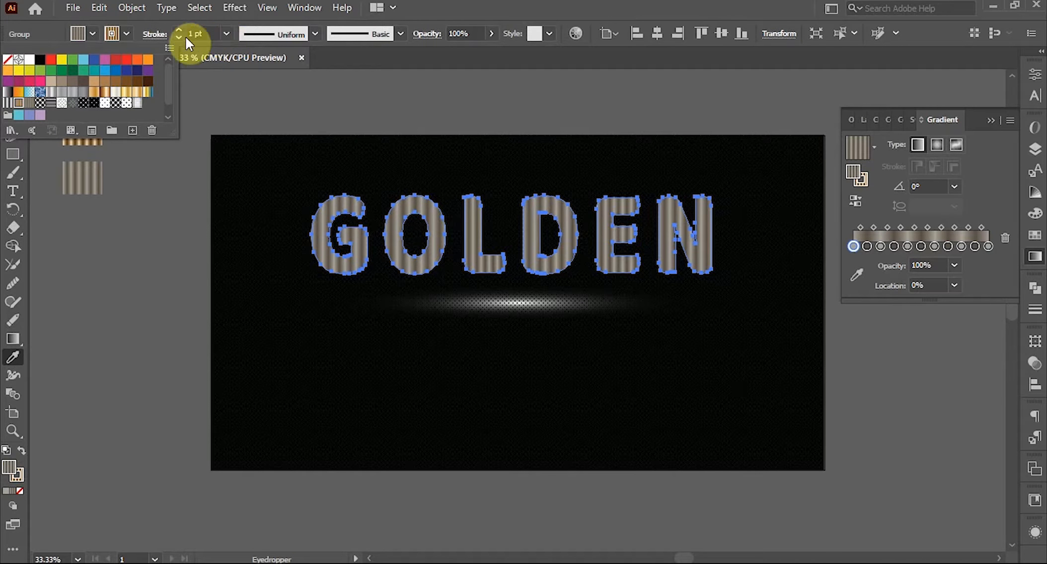
left_click(227, 35)
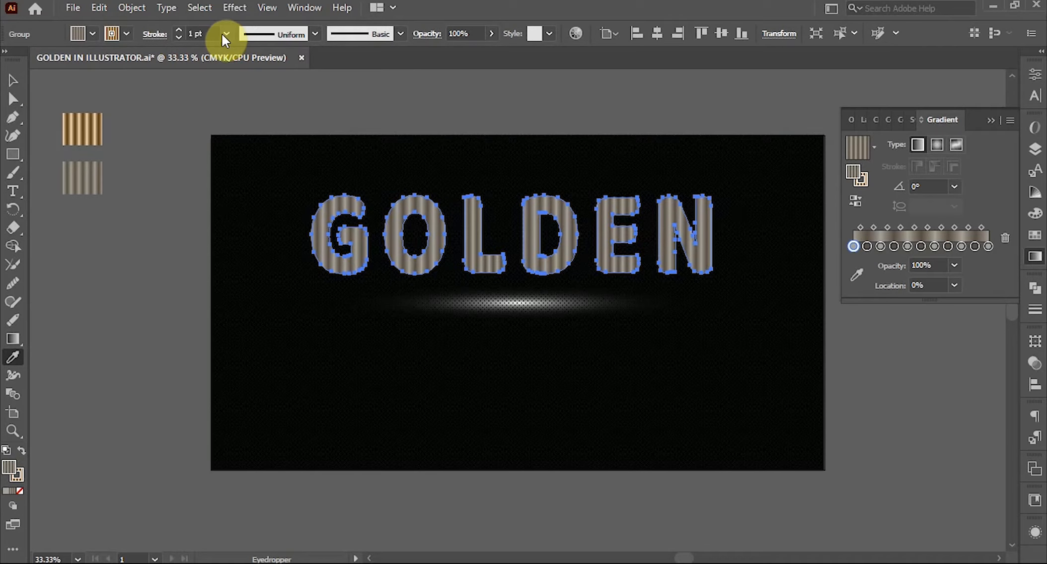
left_click(226, 35)
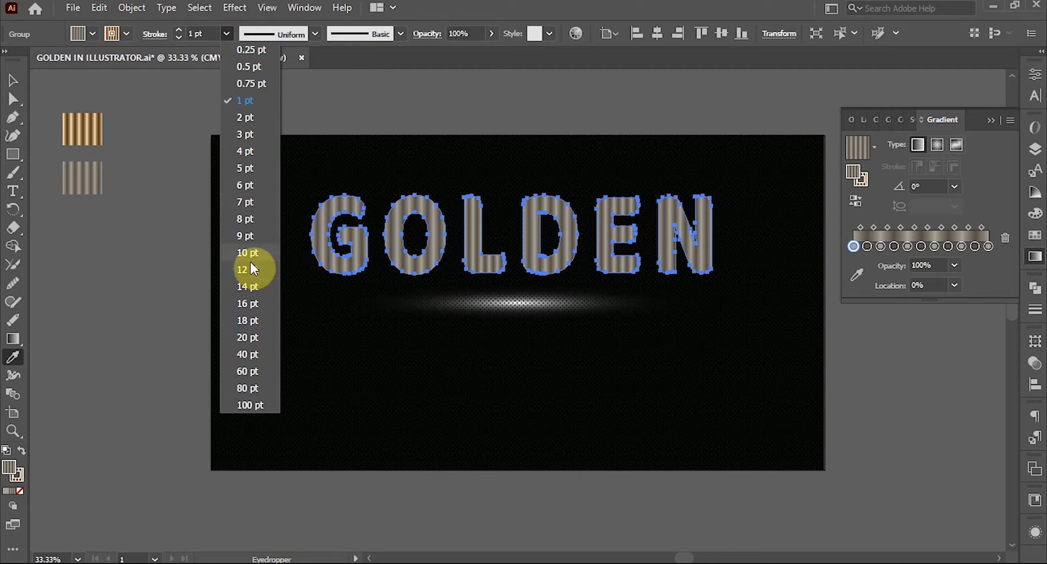
left_click(247, 254)
left_click(11, 82)
left_click(126, 255)
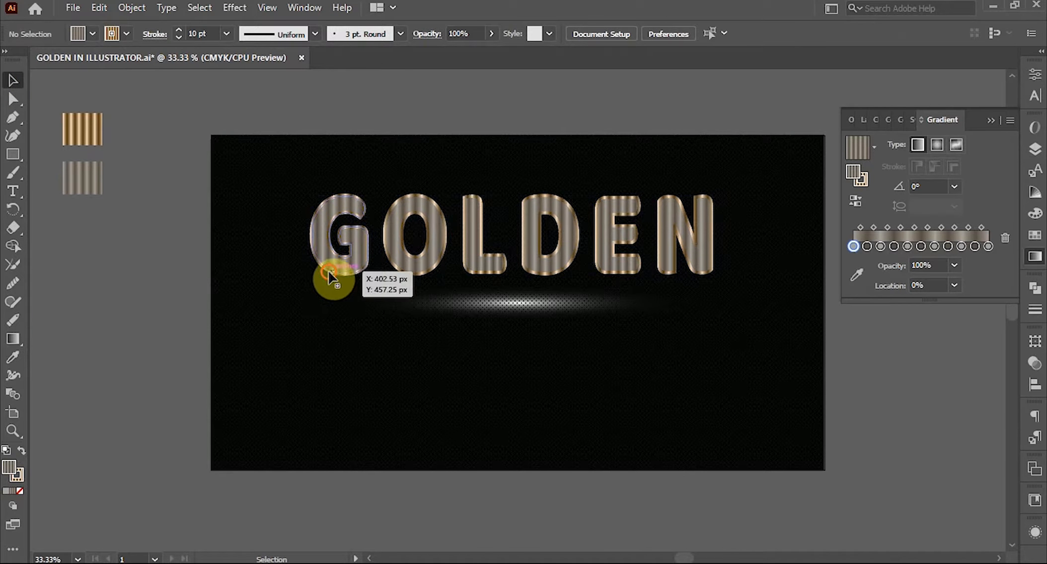
Step: Angle the lettering's gold stroke gradient at 45° by swapping fill and stroke, changing the angle, and swapping them back
left_click(332, 279)
left_click(22, 450)
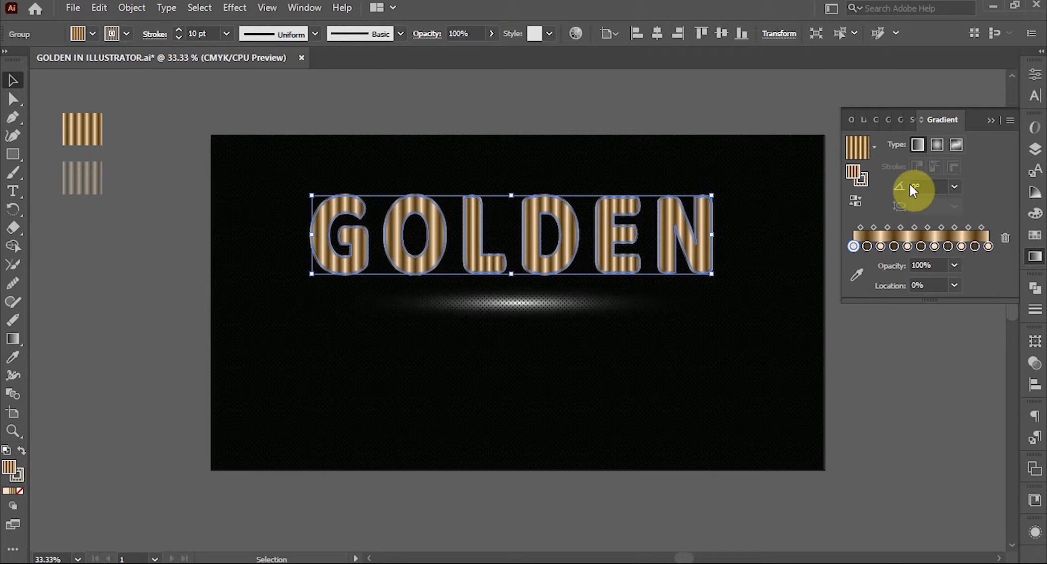
left_click(954, 186)
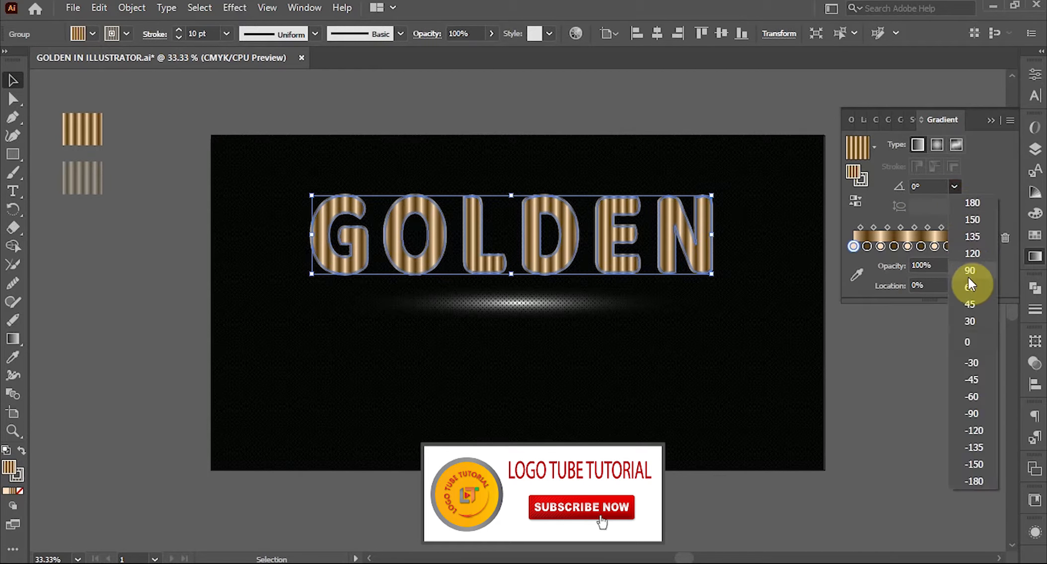
left_click(973, 304)
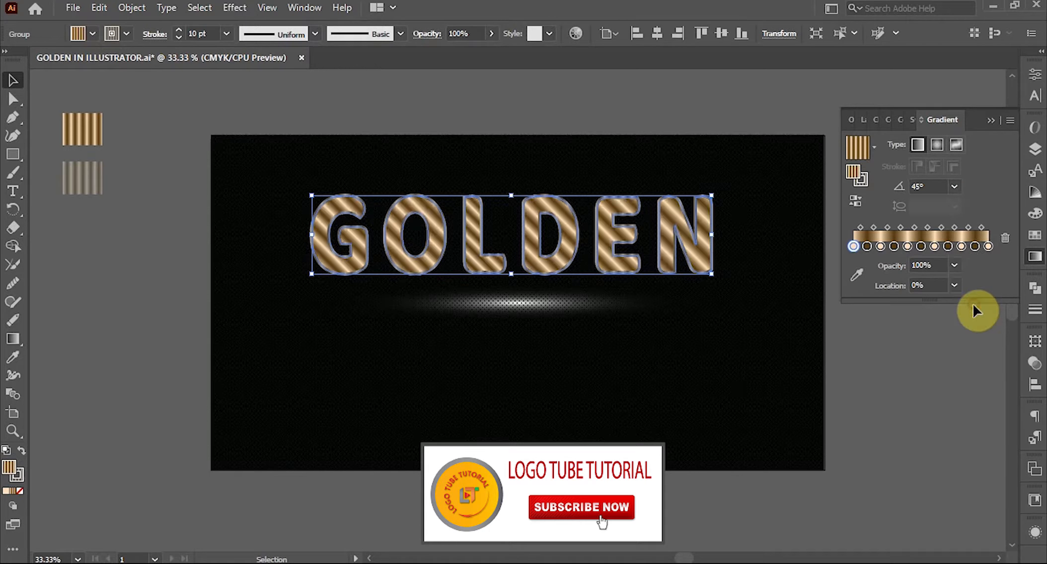
left_click(22, 450)
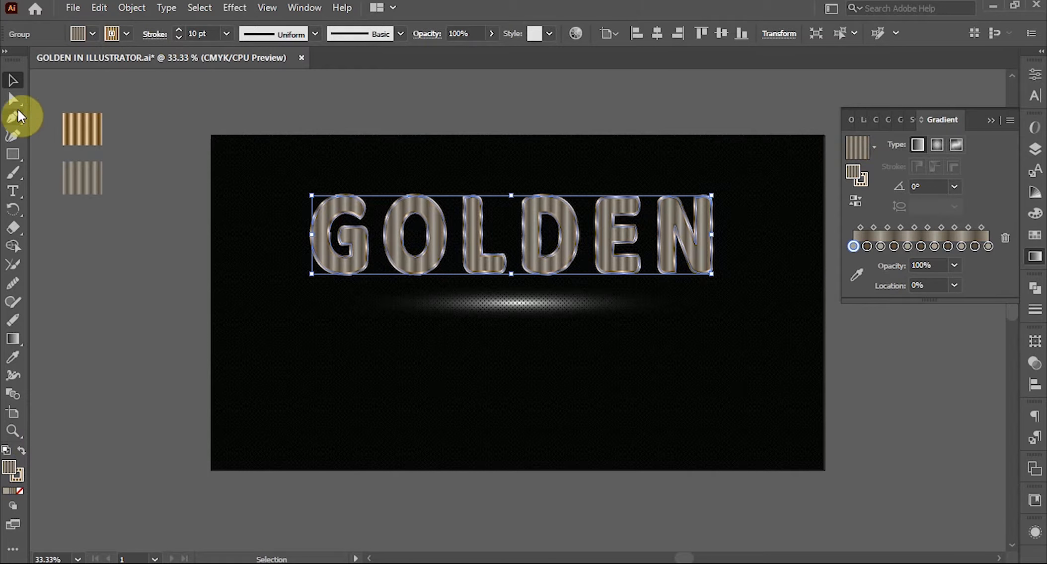
left_click(149, 380)
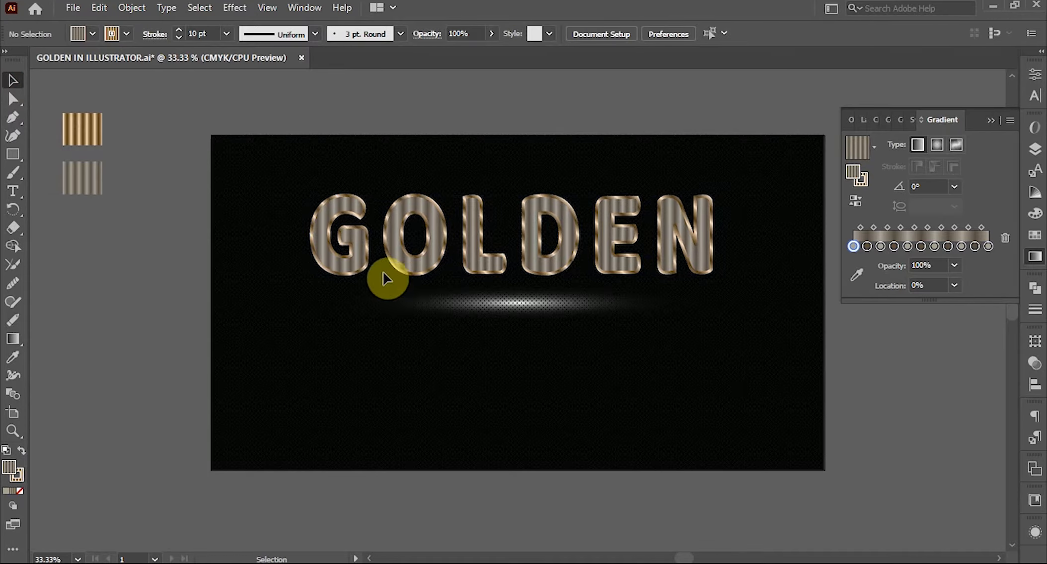
Step: Reselect the GOLDEN lettering and collapse the gradient settings
left_click(363, 265)
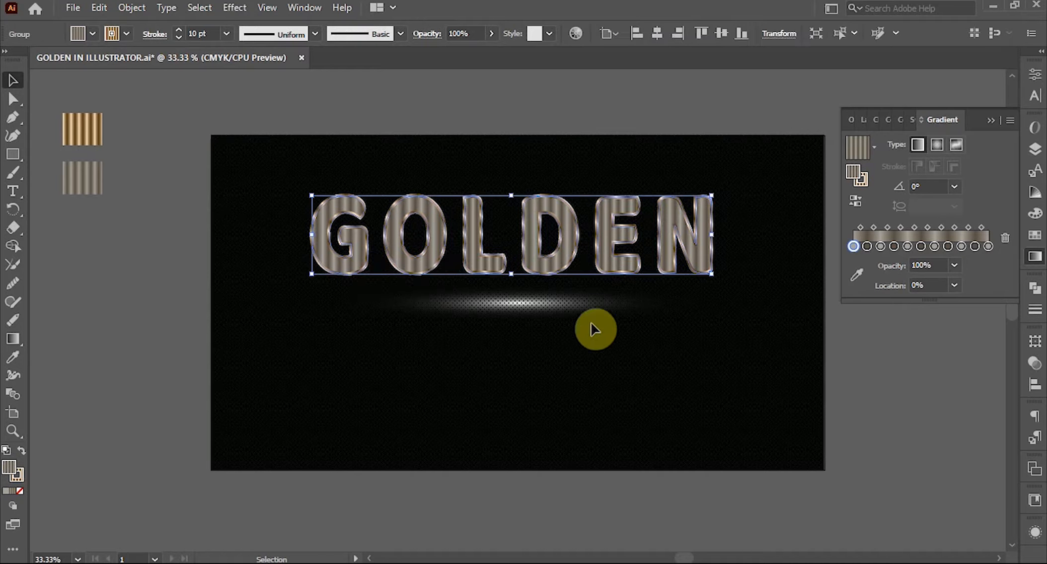
left_click(714, 327)
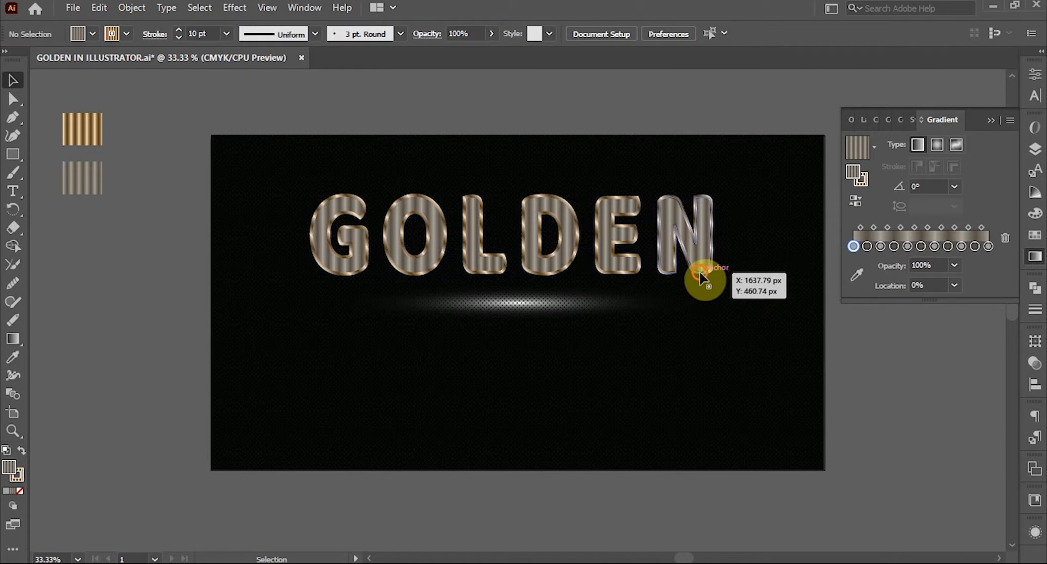
left_click(701, 273)
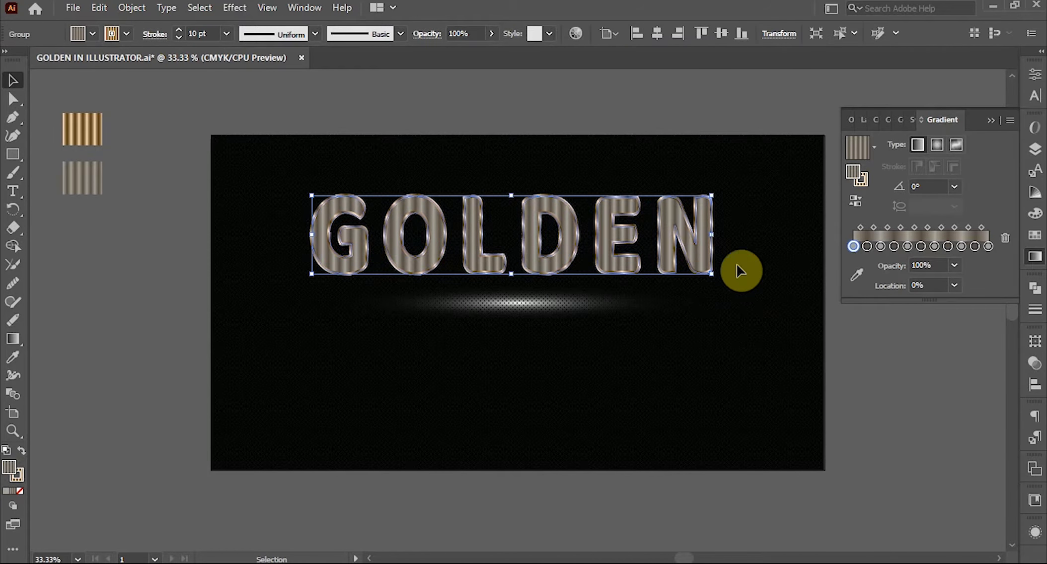
left_click(990, 121)
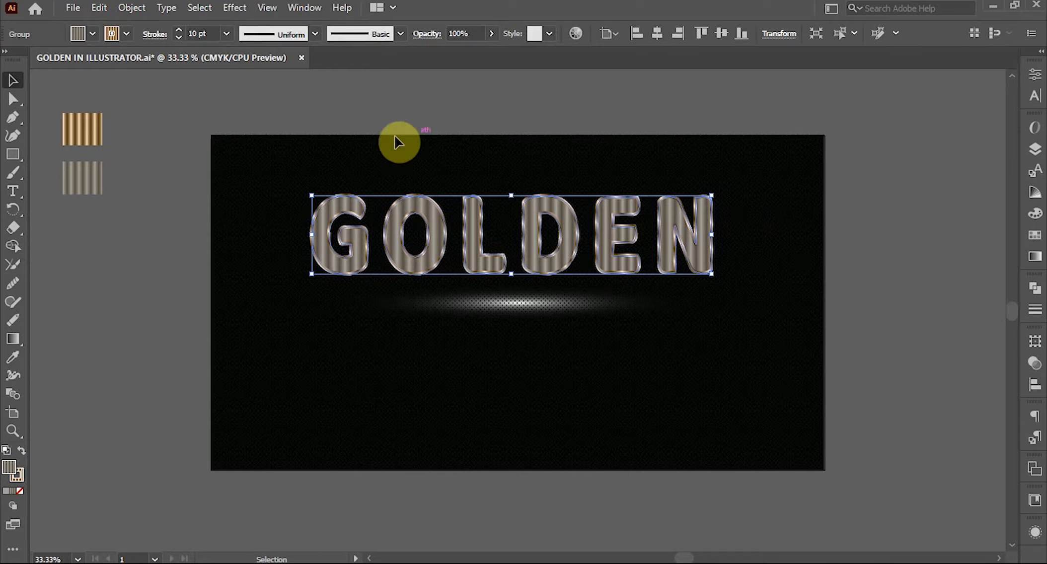
Step: Copy the GOLDEN lettering and paste the duplicate in front of the original
left_click(178, 169)
left_click(334, 261)
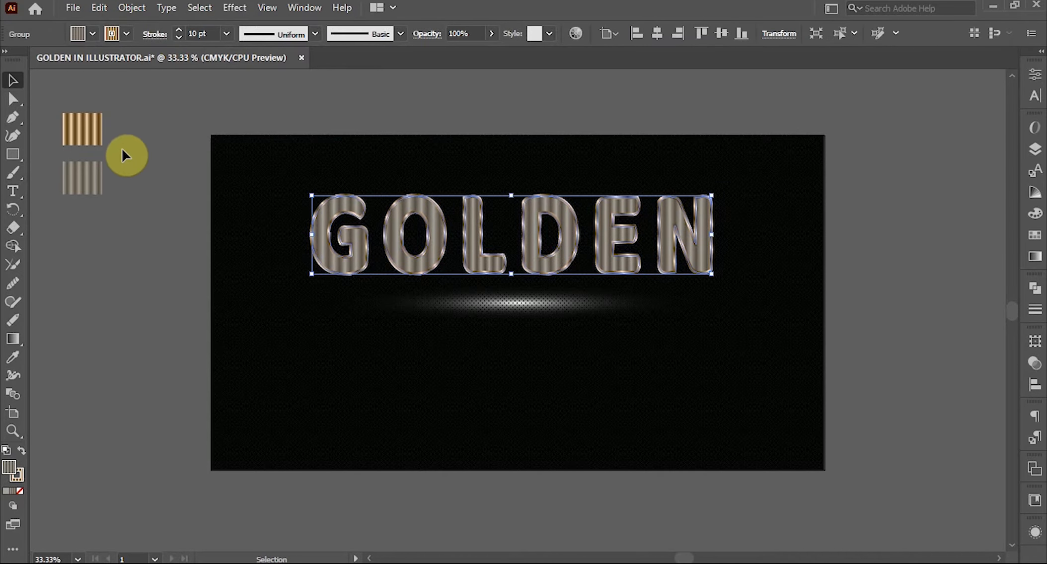
left_click(97, 9)
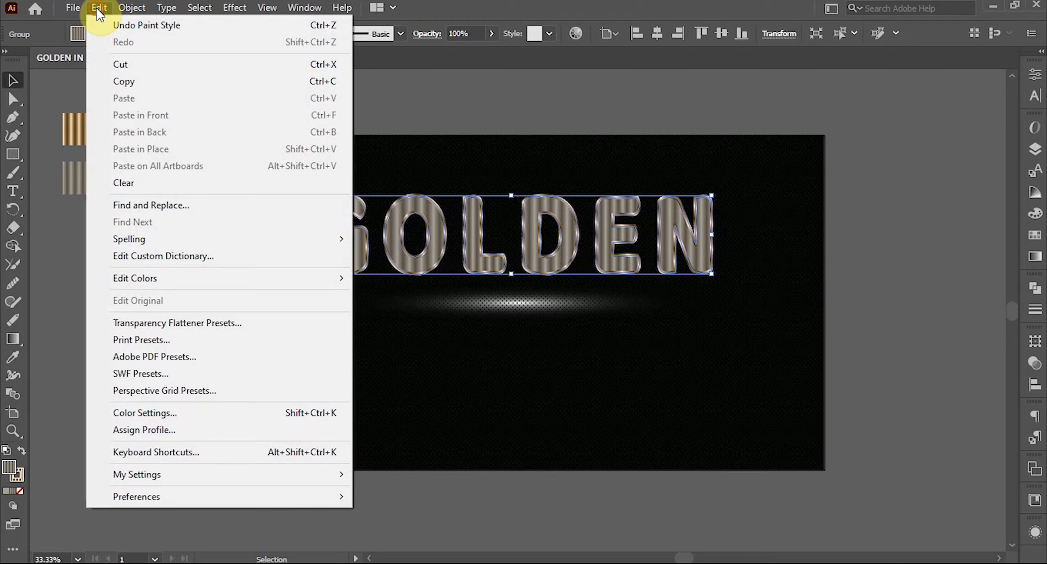
left_click(129, 81)
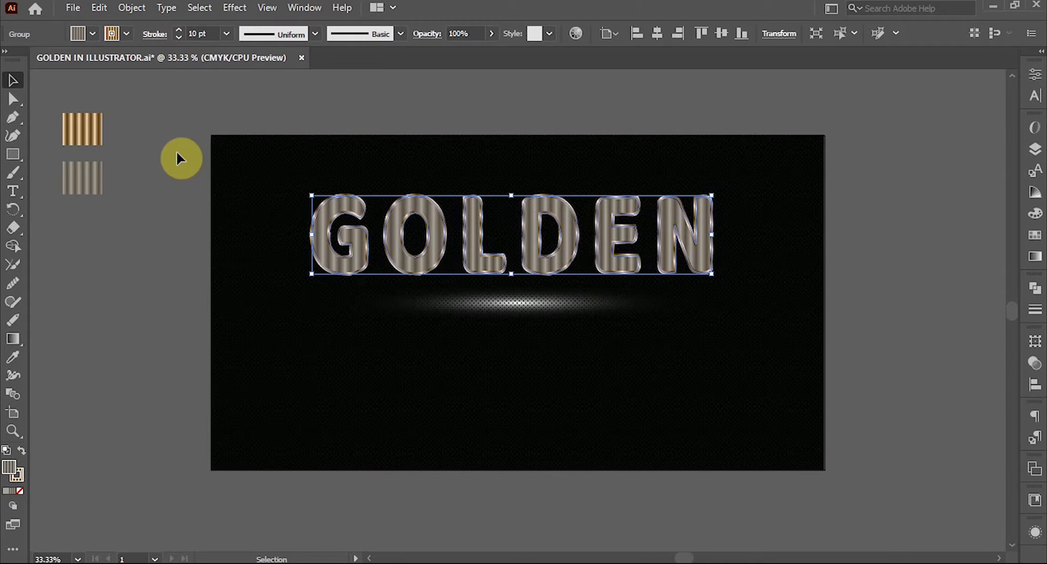
left_click(101, 8)
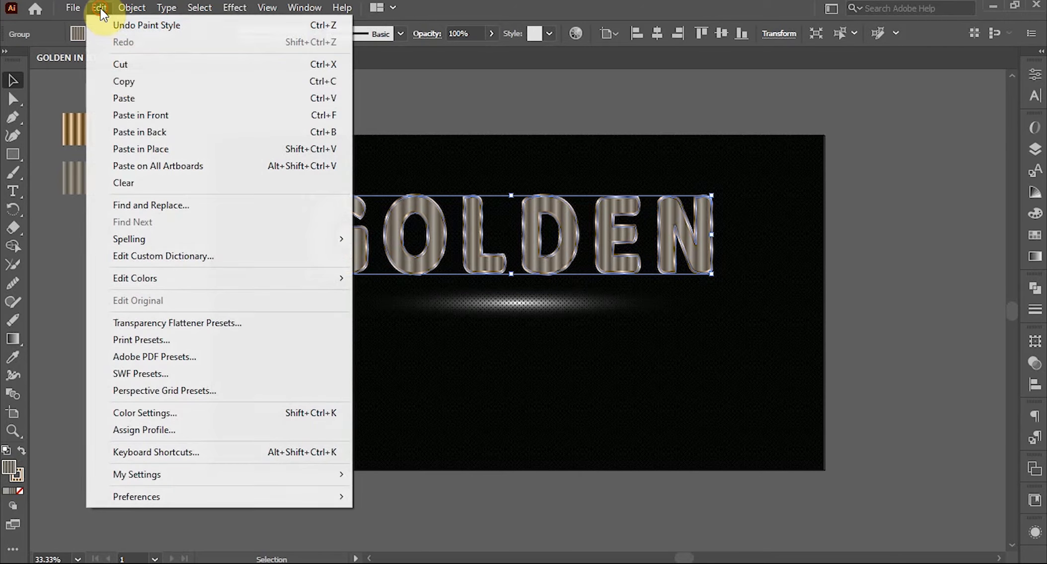
left_click(143, 115)
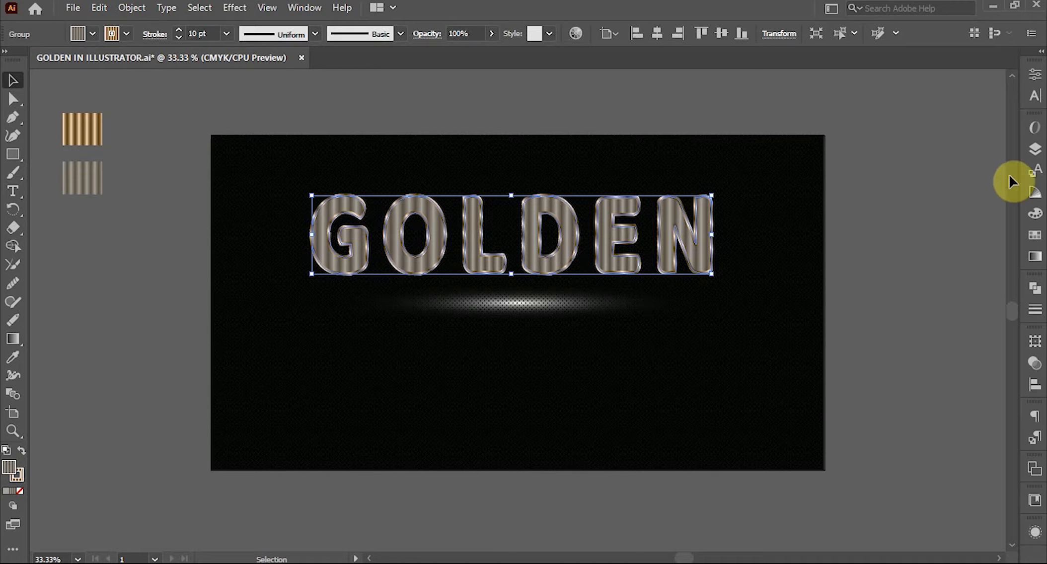
Step: Add a new layer above Layer 1
left_click(1035, 80)
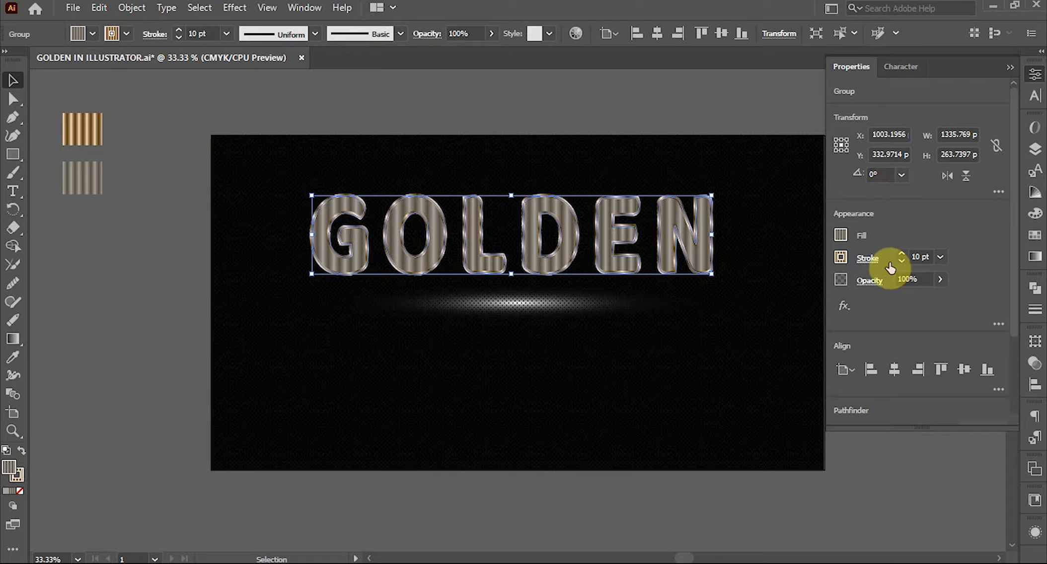
left_click(1034, 150)
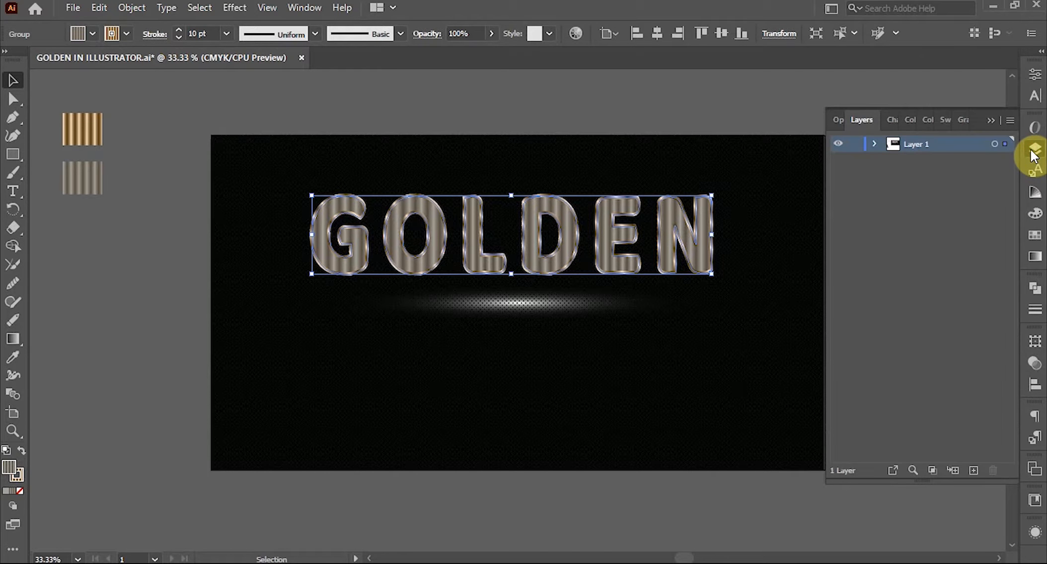
left_click(973, 470)
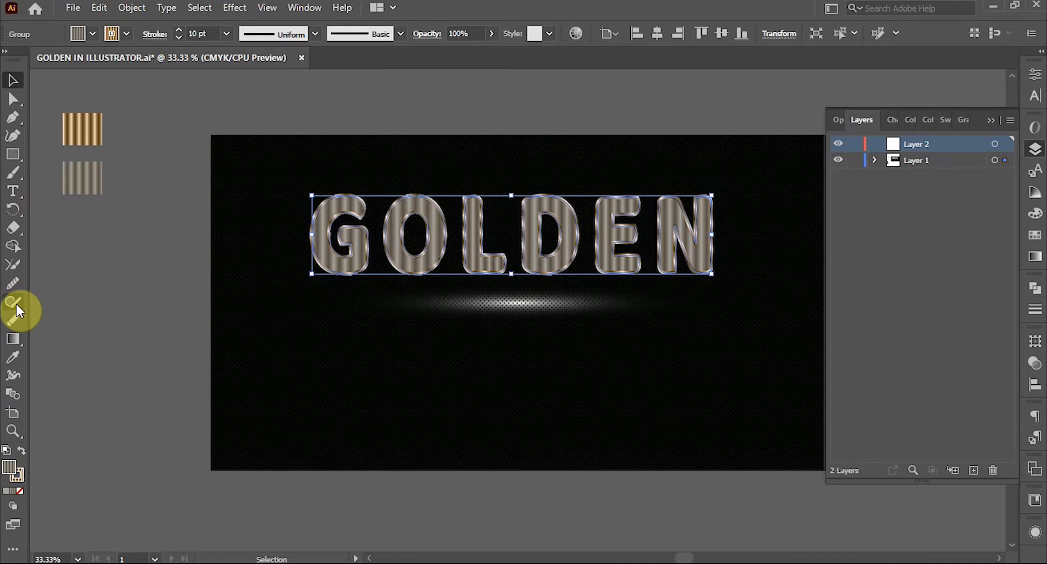
Step: Place a line of point text just below the artboard and enlarge it to about 91 pt
left_click(13, 192)
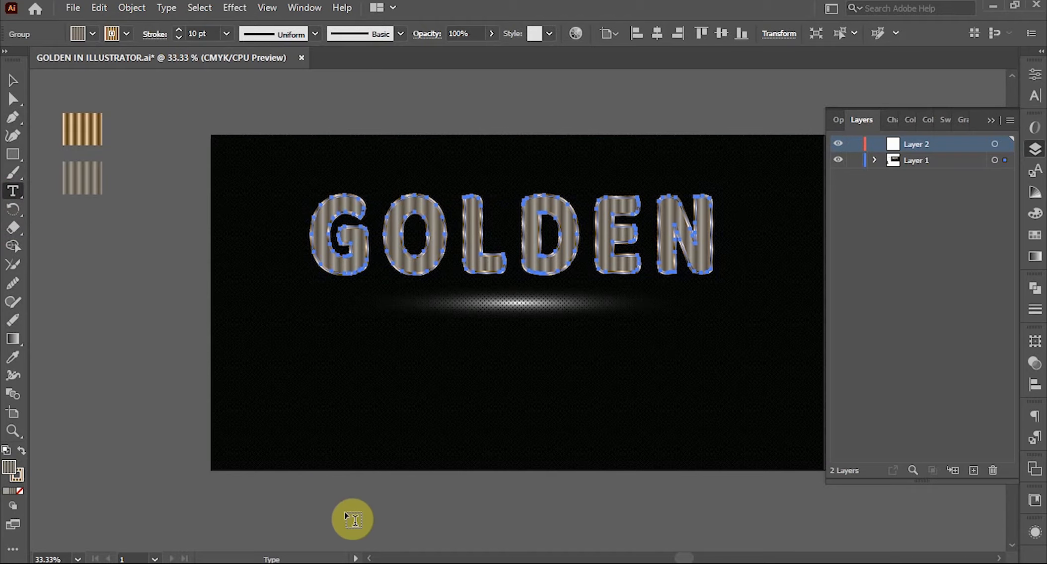
left_click(273, 494)
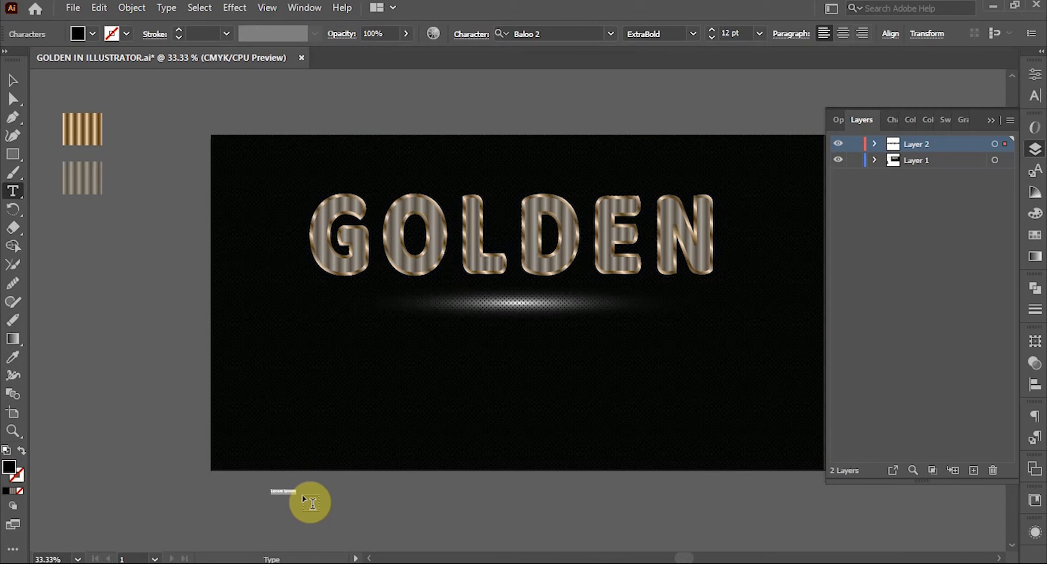
left_click(13, 80)
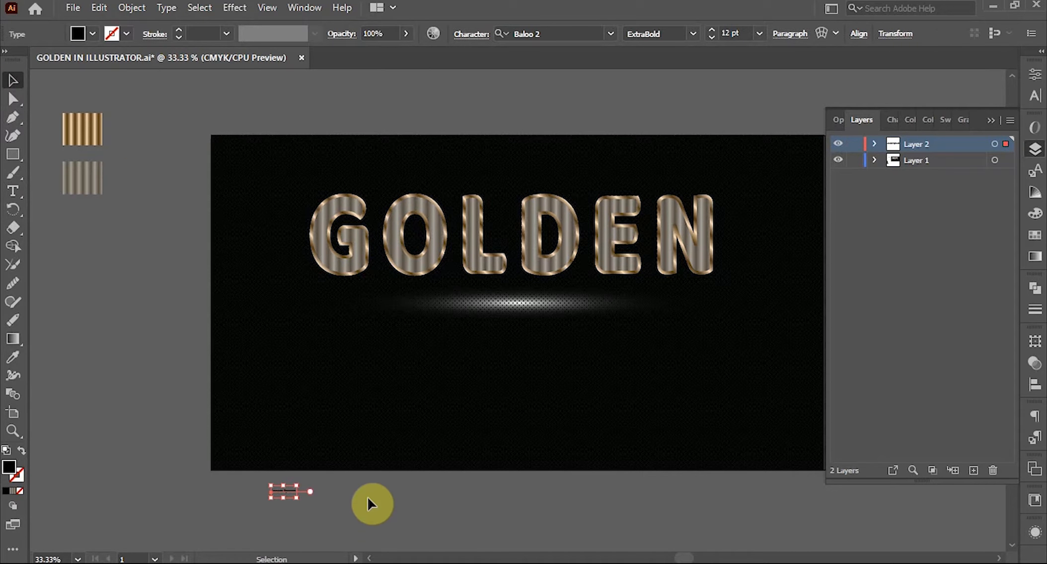
left_click_drag(295, 506, 445, 525)
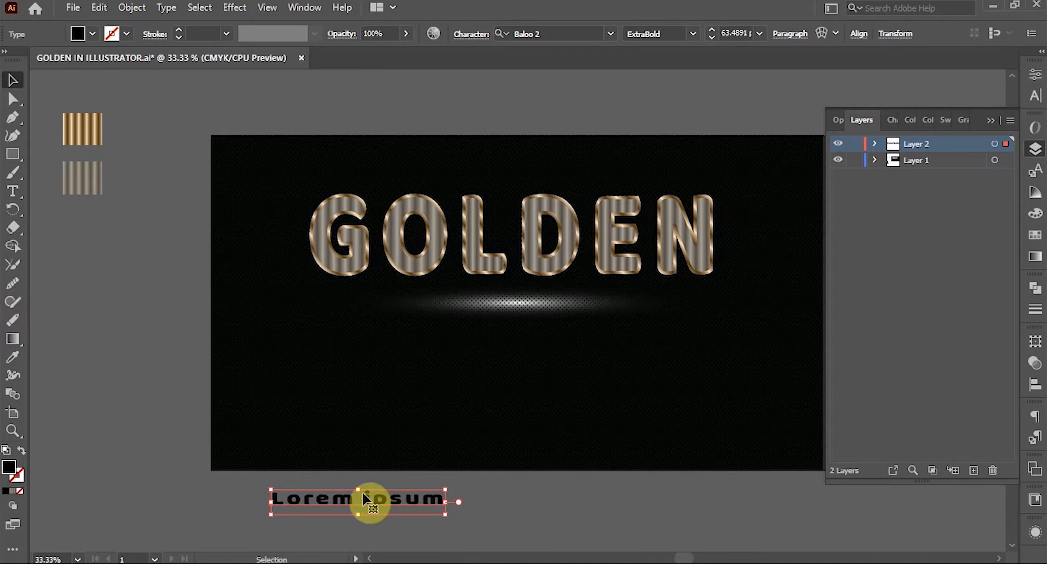
left_click_drag(359, 489, 358, 479)
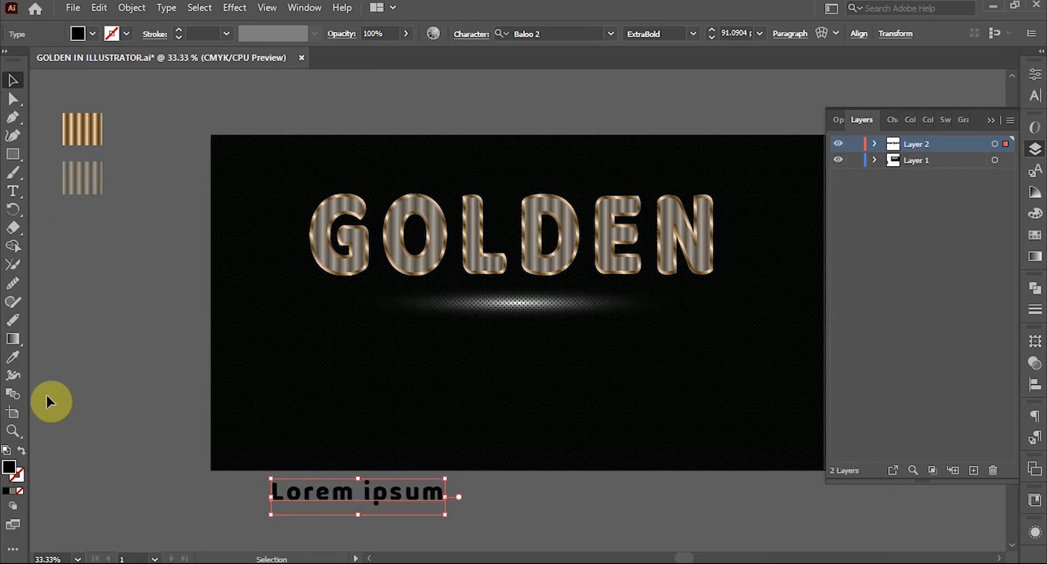
Step: Delete all the placeholder wording from the large text line below the artboard
left_click(13, 191)
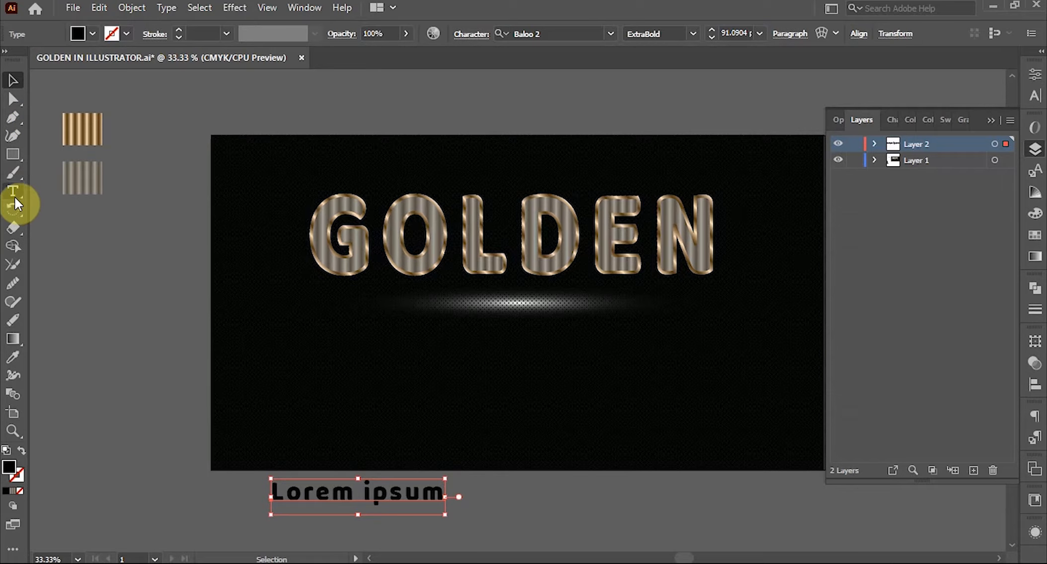
left_click(429, 492)
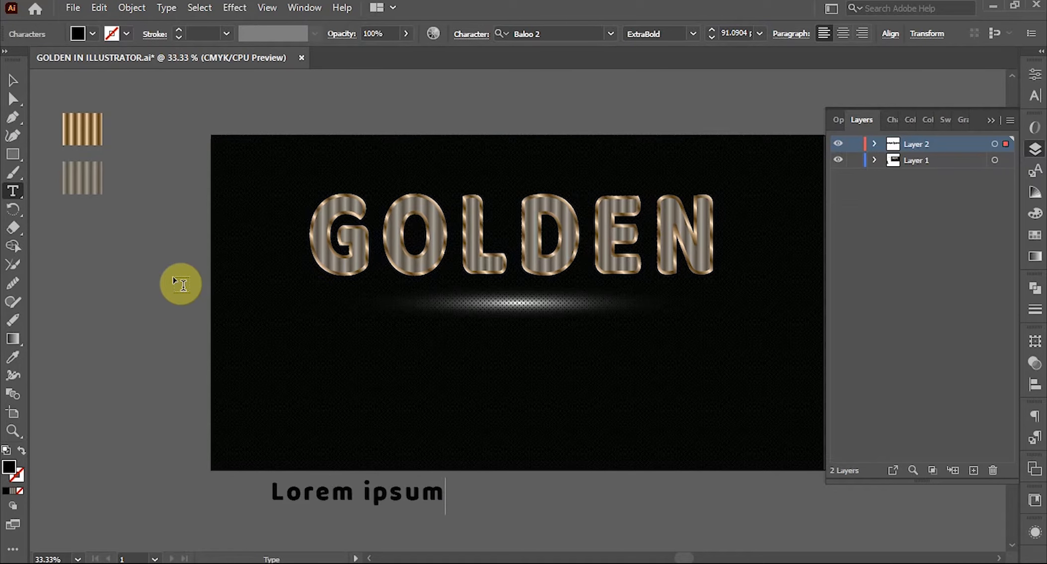
key("BackSpace")
key("BackSpace")
key("BackSpace")
key("BackSpace")
key("BackSpace")
key("BackSpace")
key("BackSpace")
key("BackSpace")
key("BackSpace")
key("BackSpace")
key("BackSpace")
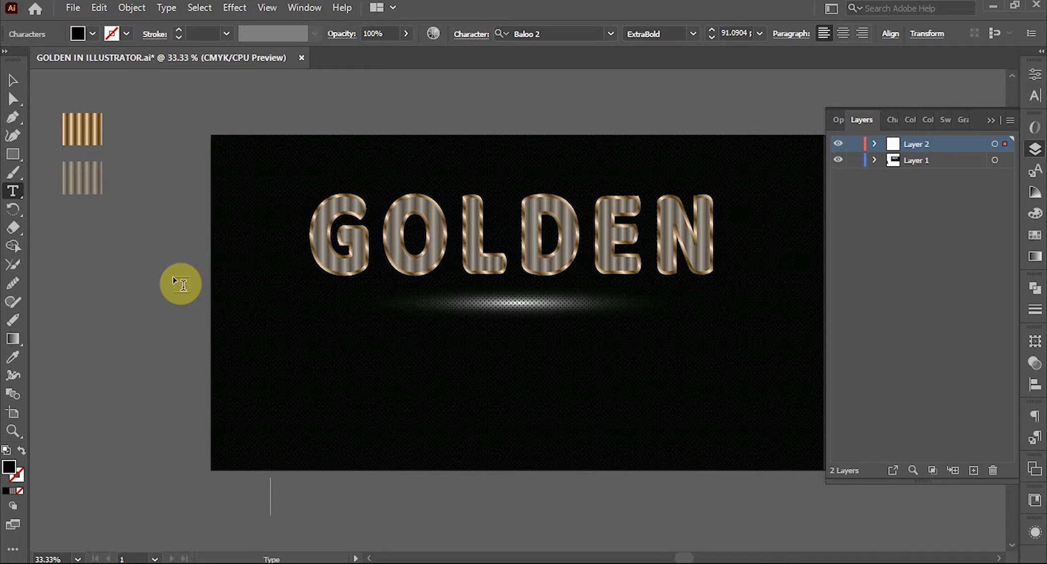
type("Just cli")
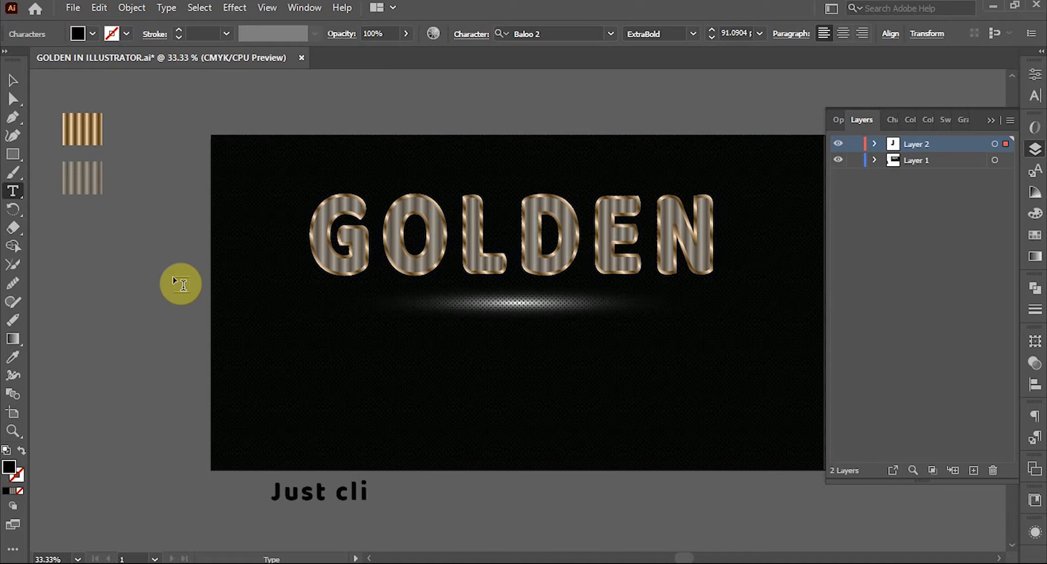
key("BackSpace")
key("BackSpace")
key("BackSpace")
key("BackSpace")
key("BackSpace")
key("BackSpace")
key("BackSpace")
key("BackSpace")
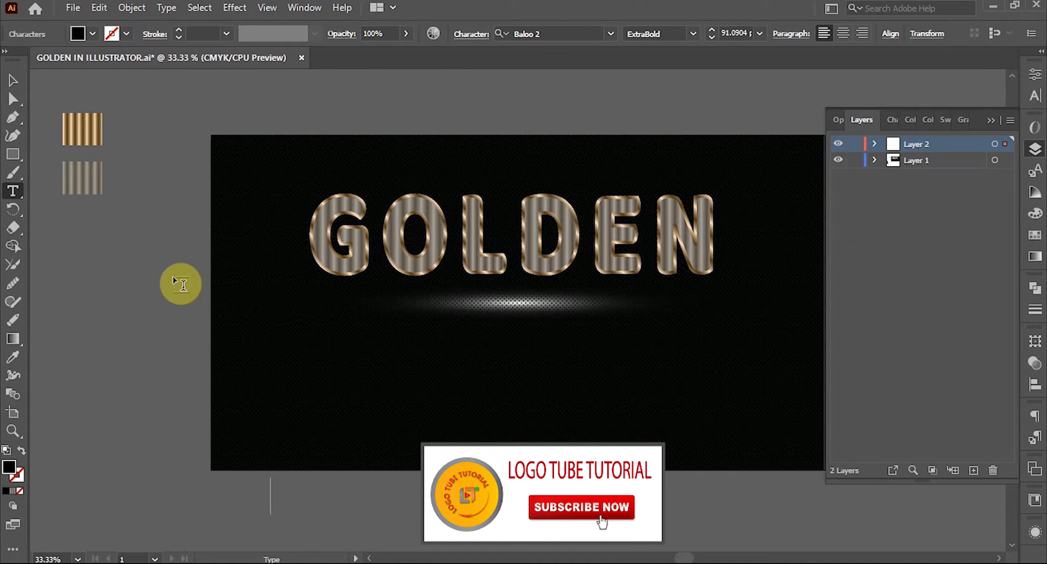
type("c")
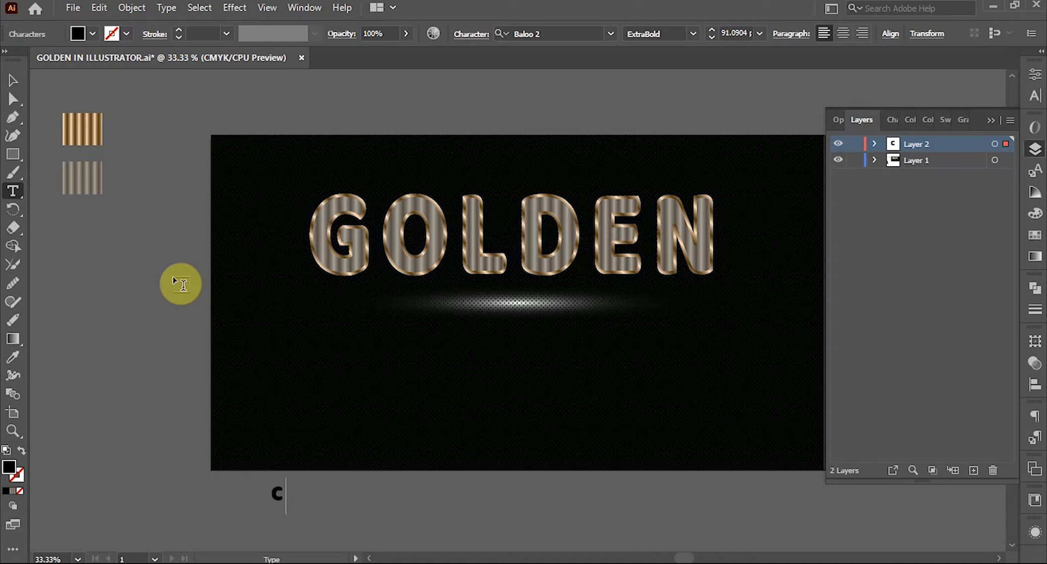
type("TRL")
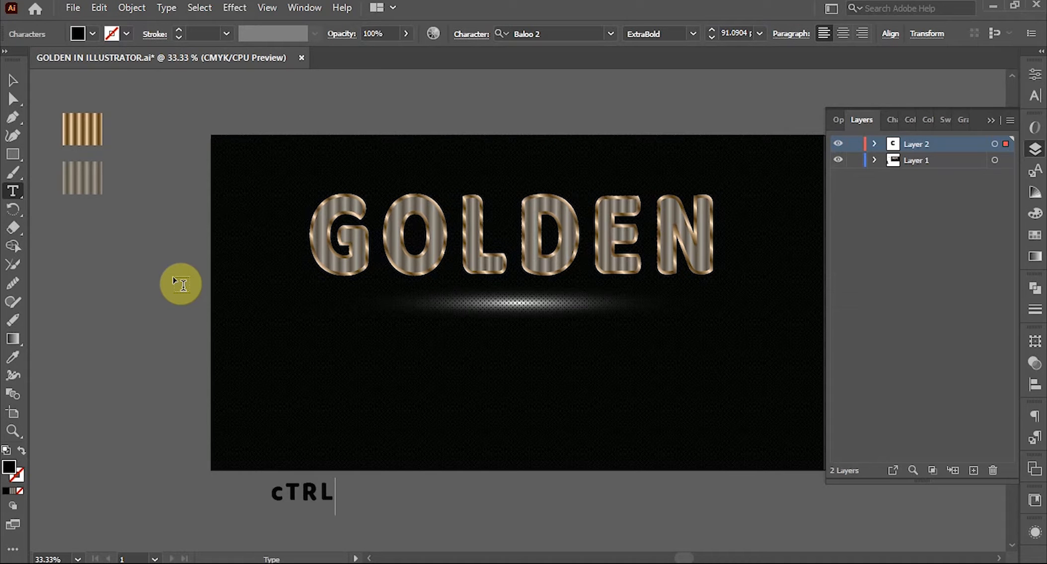
key("BackSpace")
key("BackSpace")
key("BackSpace")
key("BackSpace")
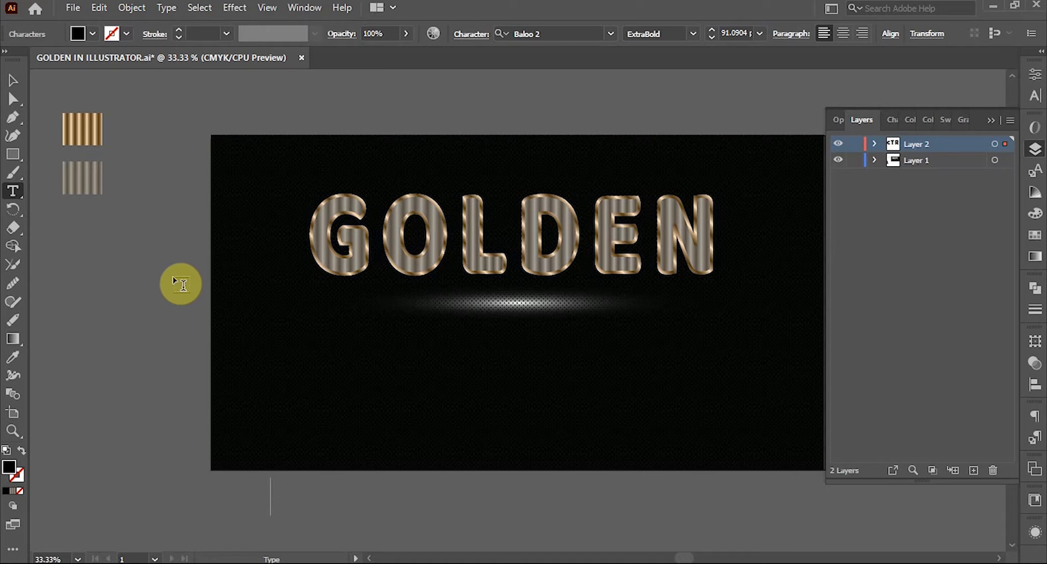
type("c")
key("BackSpace")
Step: Enter "Ctrl C+ Ctrl" in the emptied text line below the artboard
type("ctrl")
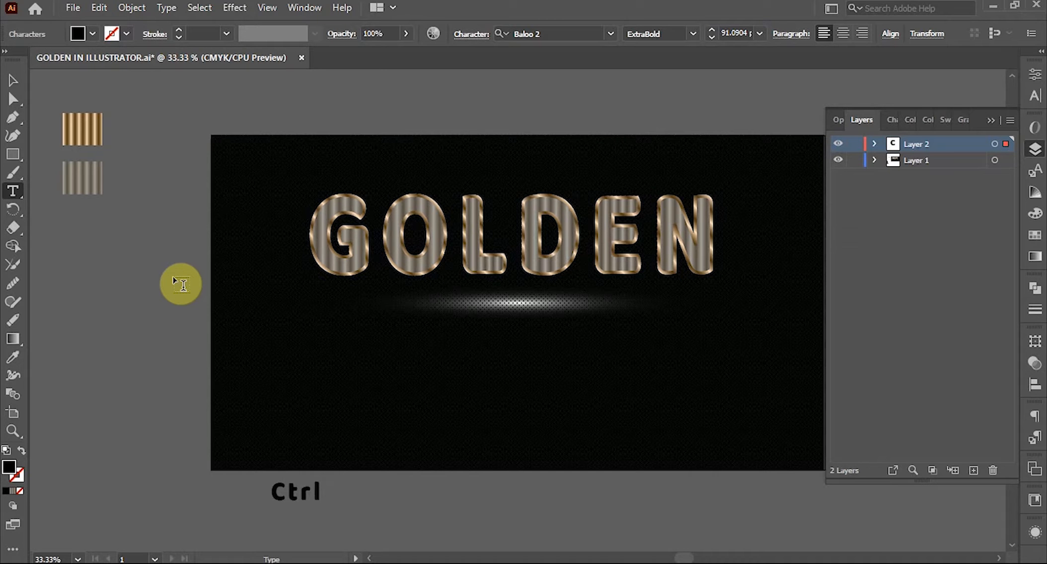
type(" C=")
key("BackSpace")
type("+ Cnt")
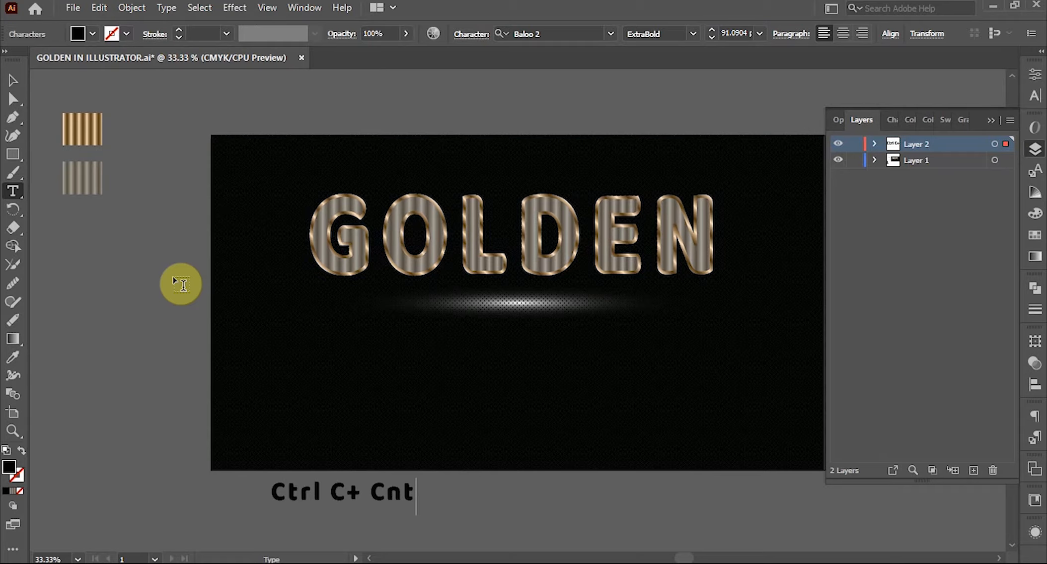
type("rl")
key("Left")
key("Left")
key("Left")
key("BackSpace")
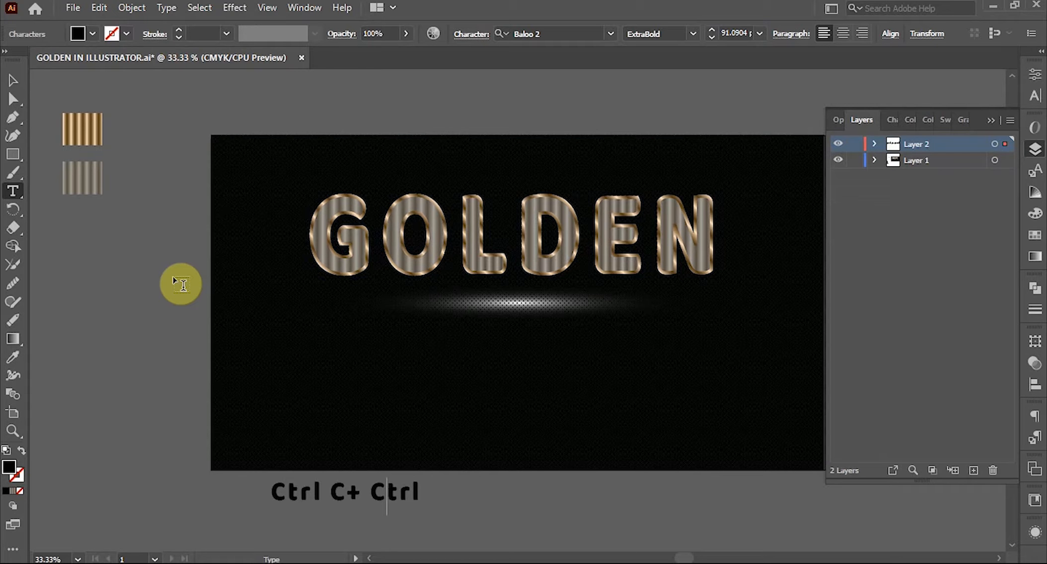
Step: Complete the shortcut note as "Ctrl C + Ctrl F", with a space before the plus sign, and deselect it
key("Right")
key("Right")
key("Right")
type("f")
key("BackSpace")
type("F")
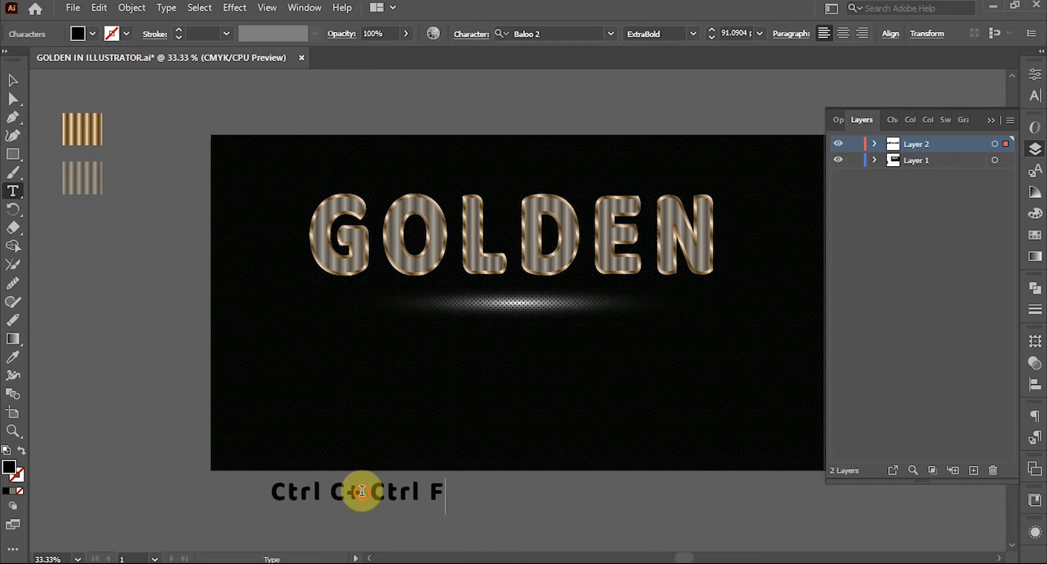
key("Left")
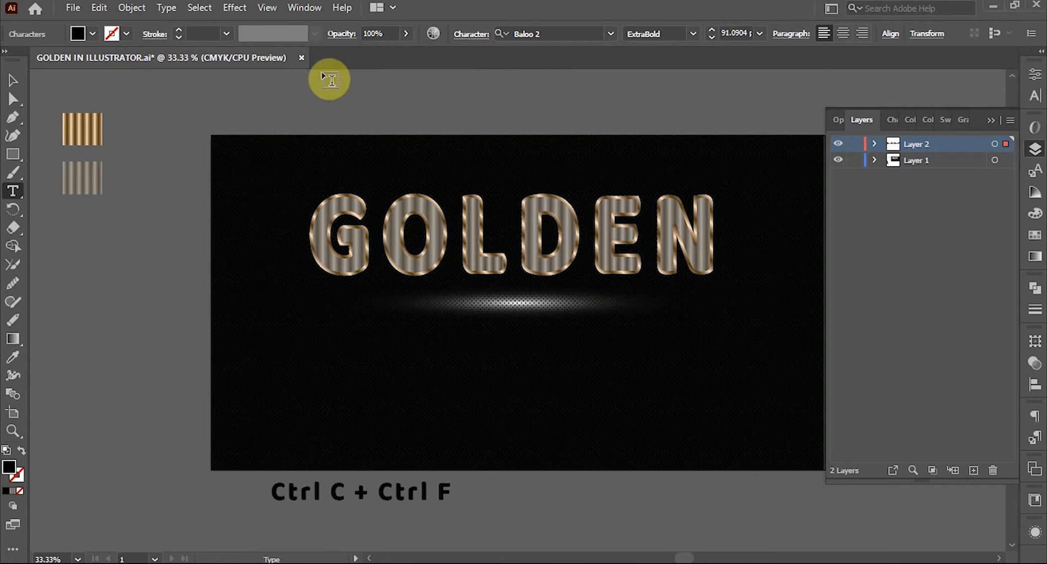
left_click(13, 80)
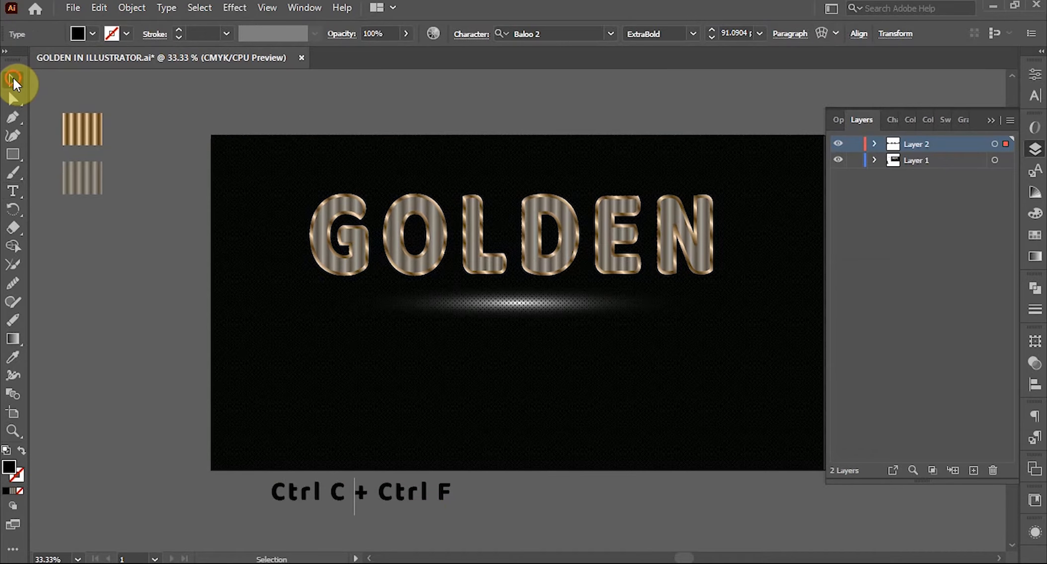
left_click(535, 510)
left_click(441, 498)
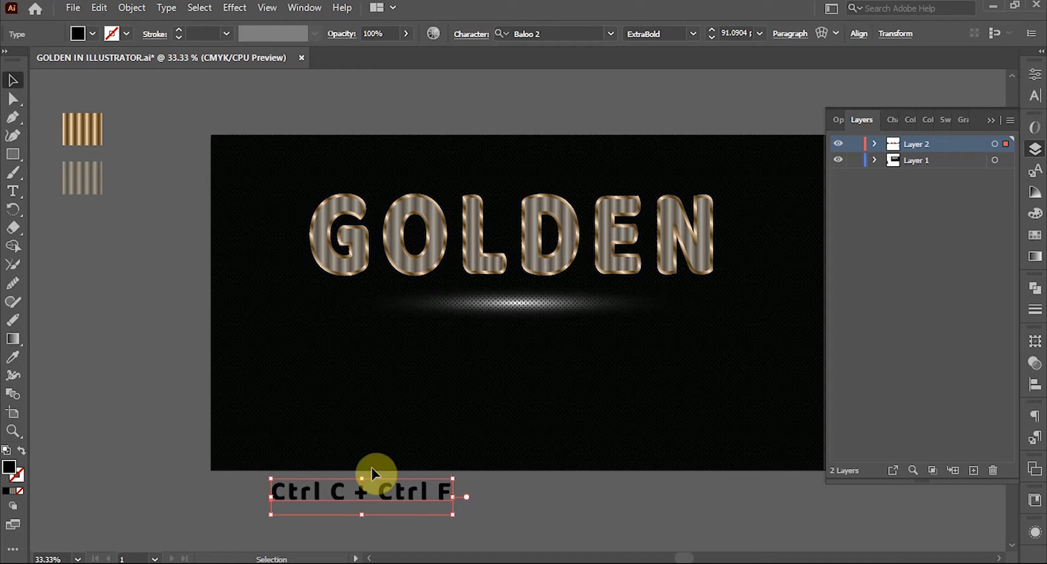
left_click(96, 367)
Step: Place a second line of point text beneath the "Ctrl C + Ctrl F" note and enlarge it to about 33.5 pt
left_click(13, 191)
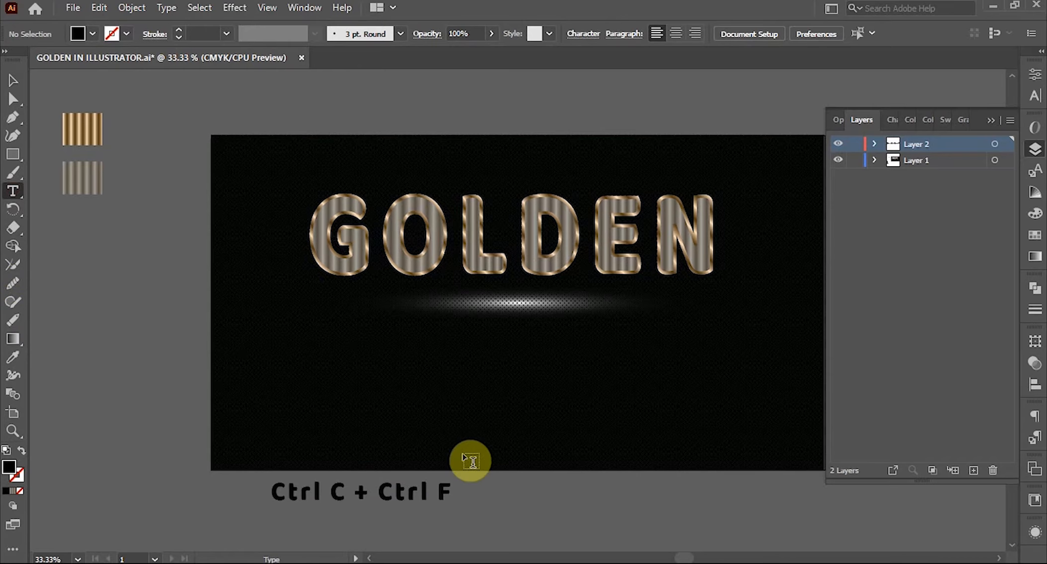
left_click(277, 521)
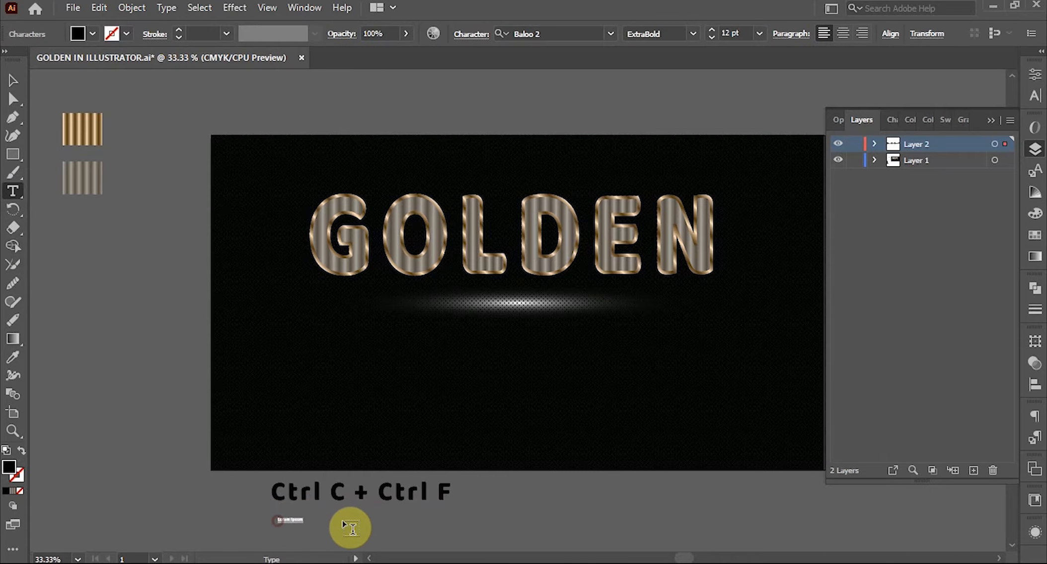
left_click(13, 80)
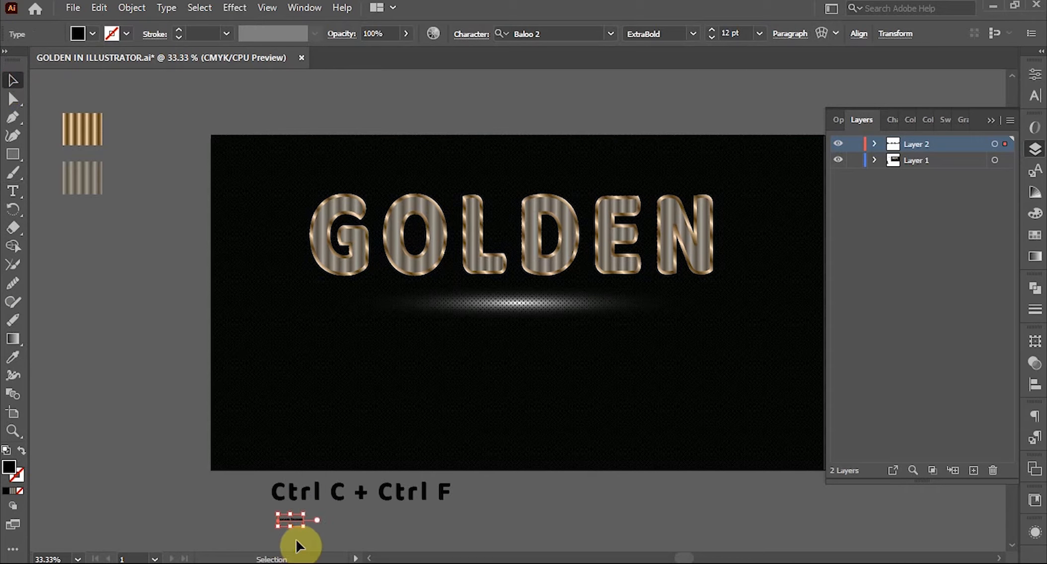
left_click_drag(304, 526, 363, 549)
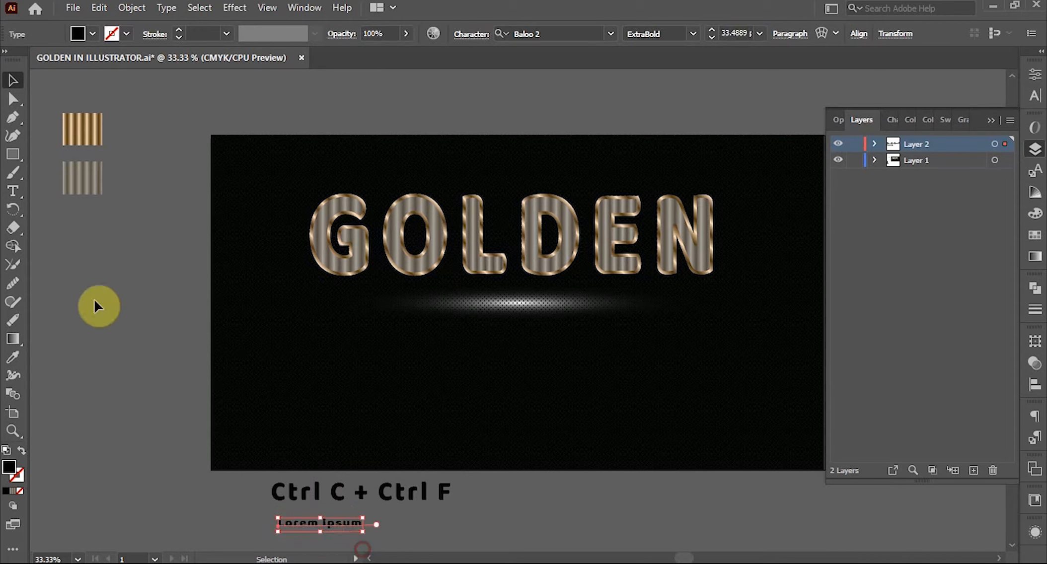
Step: Delete all the placeholder wording from the smaller text line beneath the shortcut note
left_click(13, 191)
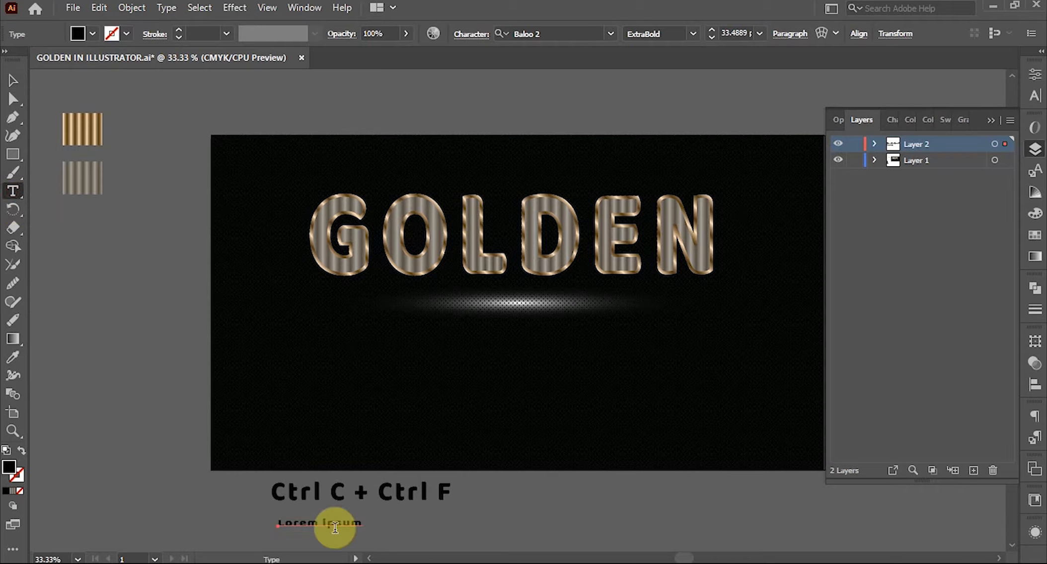
left_click(364, 525)
key("BackSpace")
key("BackSpace")
key("BackSpace")
key("BackSpace")
key("BackSpace")
key("BackSpace")
key("BackSpace")
key("BackSpace")
key("BackSpace")
key("BackSpace")
key("BackSpace")
type("co")
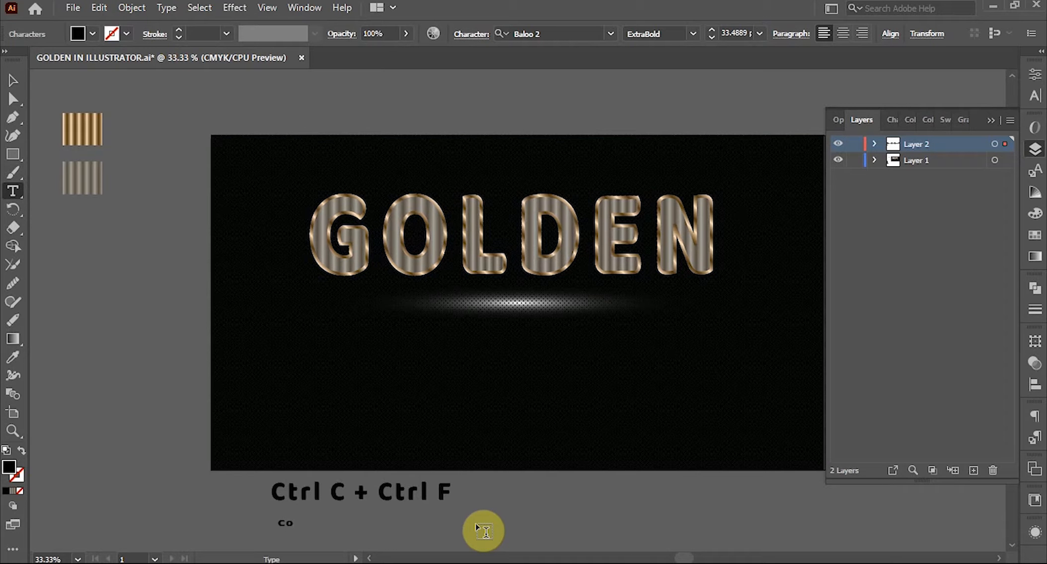
key("BackSpace")
key("BackSpace")
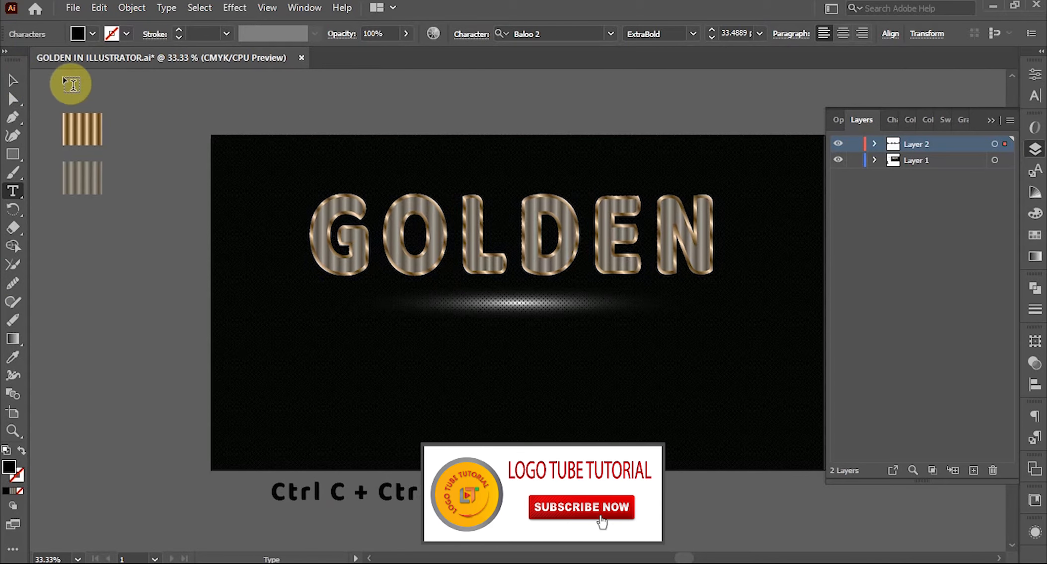
Step: Delete the "Ctrl C + Ctrl F" shortcut note and the empty text line below the artboard
left_click(13, 79)
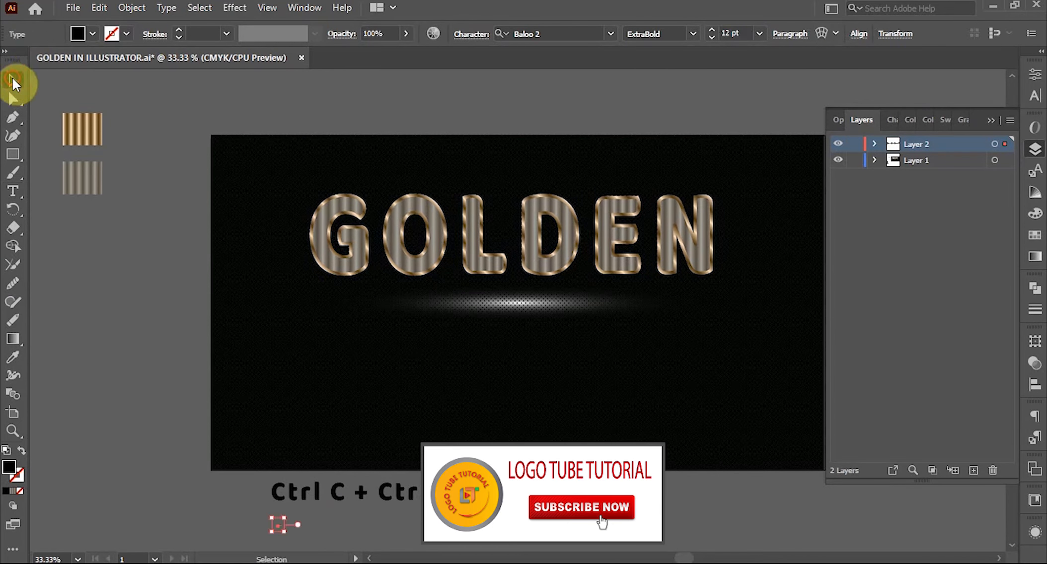
left_click(342, 550)
left_click(437, 499)
key("Delete")
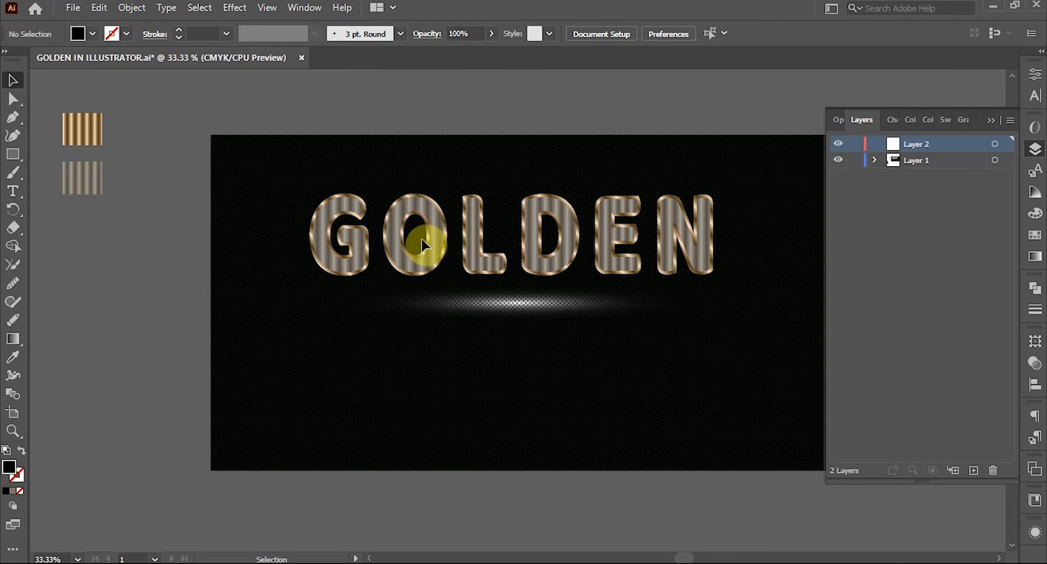
Step: Copy the GOLDEN lettering, paste it in front, and nudge the duplicate slightly left to begin the extrusion depth
left_click(444, 248)
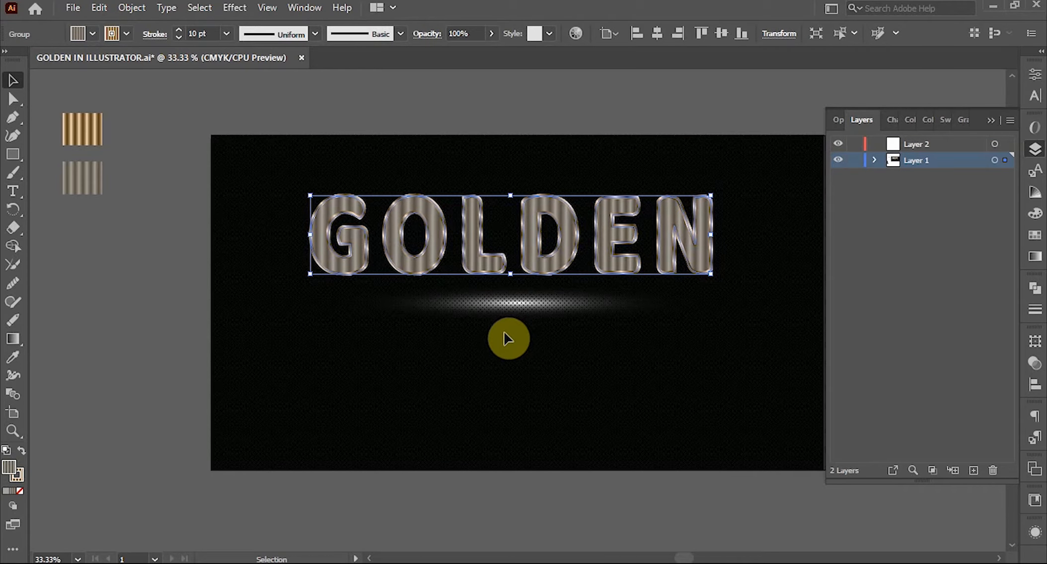
left_click(96, 10)
left_click(133, 83)
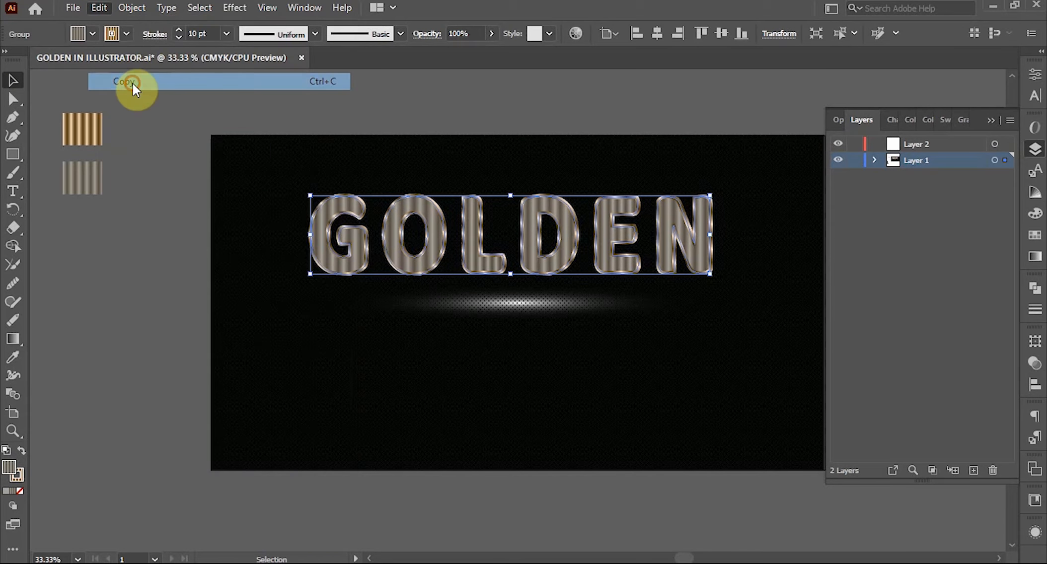
left_click(101, 10)
left_click(133, 114)
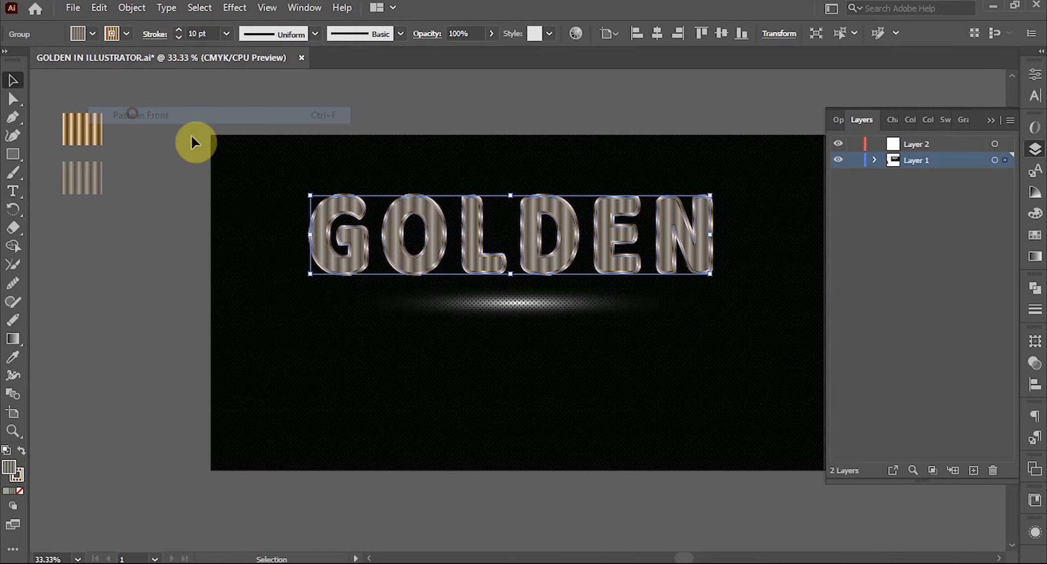
key("Left")
key("Left")
key("Left")
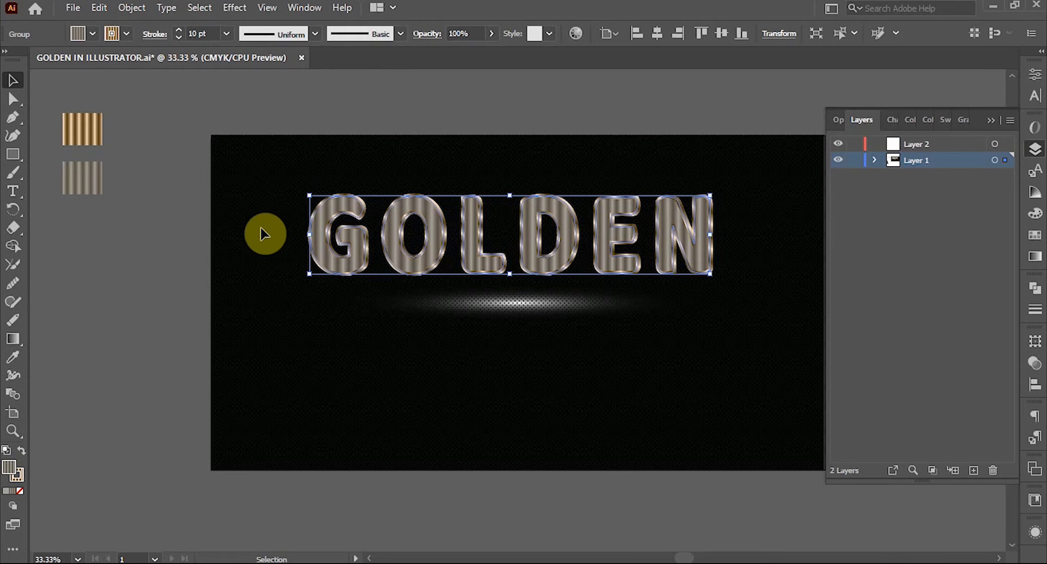
Step: Paste a second offset copy of the GOLDEN lettering in front and nudge it slightly further left
left_click(103, 7)
left_click(121, 82)
left_click(101, 8)
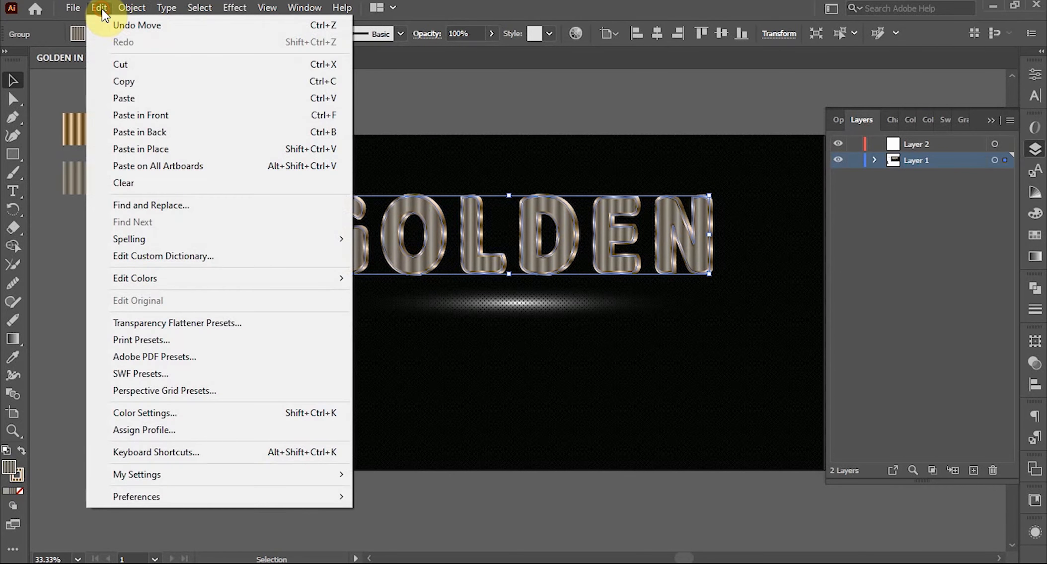
left_click(152, 117)
key("Left")
key("Left")
key("Left")
key("Left")
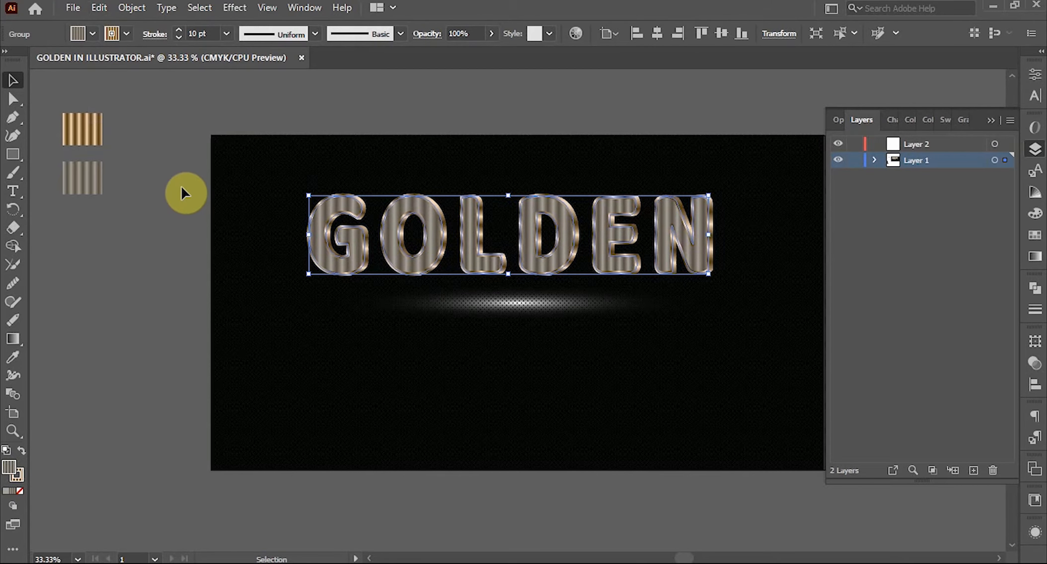
Step: Add the third and fourth offset copies of GOLDEN in front, nudging each slightly left of the previous one
left_click(102, 7)
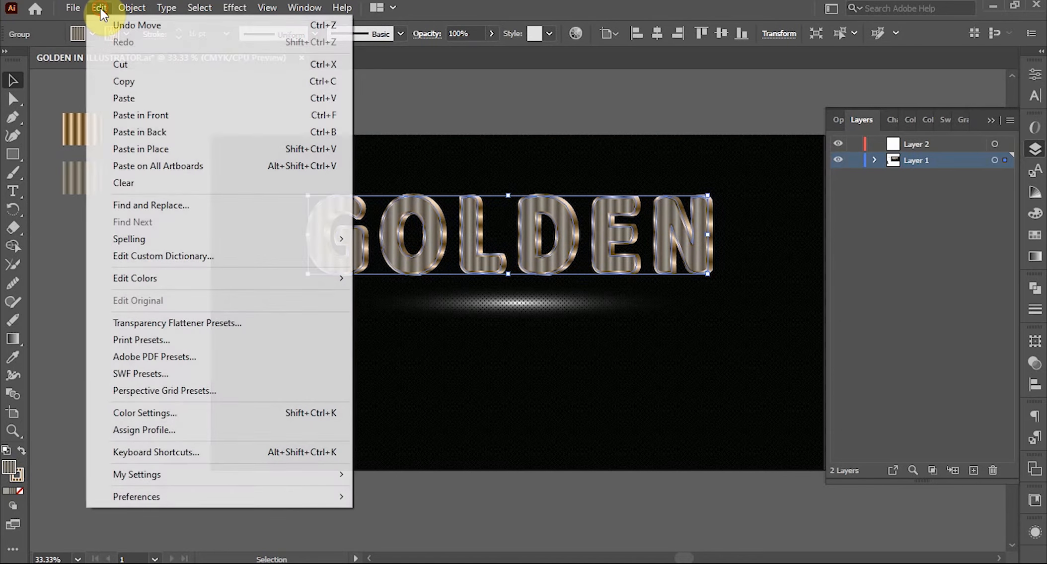
left_click(138, 81)
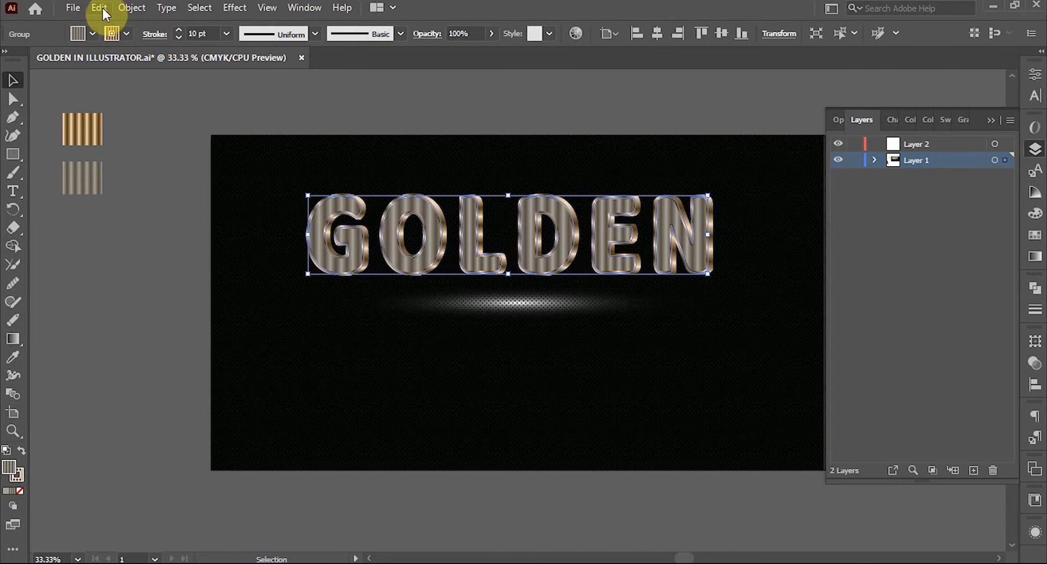
left_click(102, 8)
left_click(151, 117)
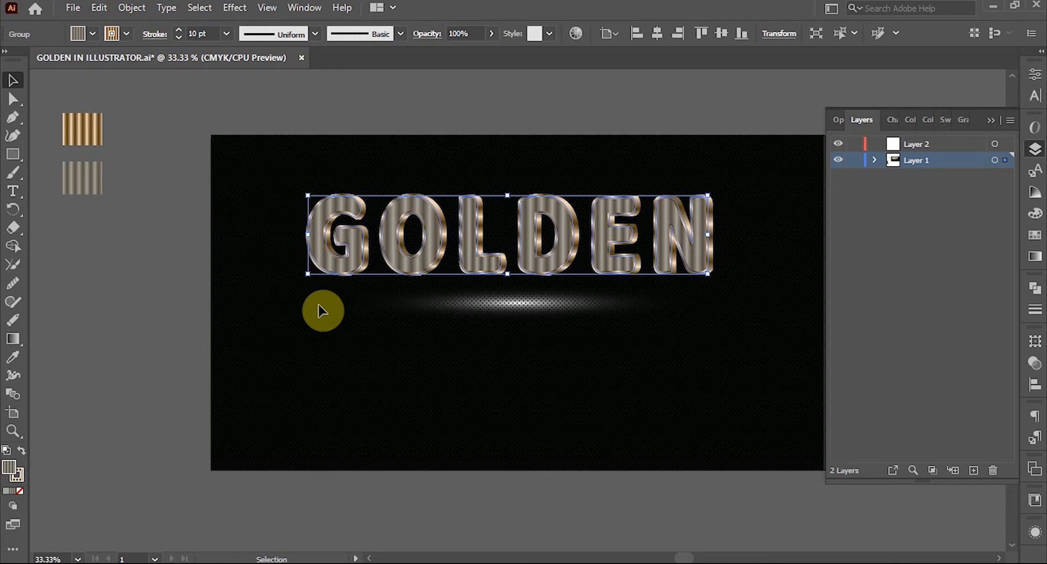
left_click(98, 8)
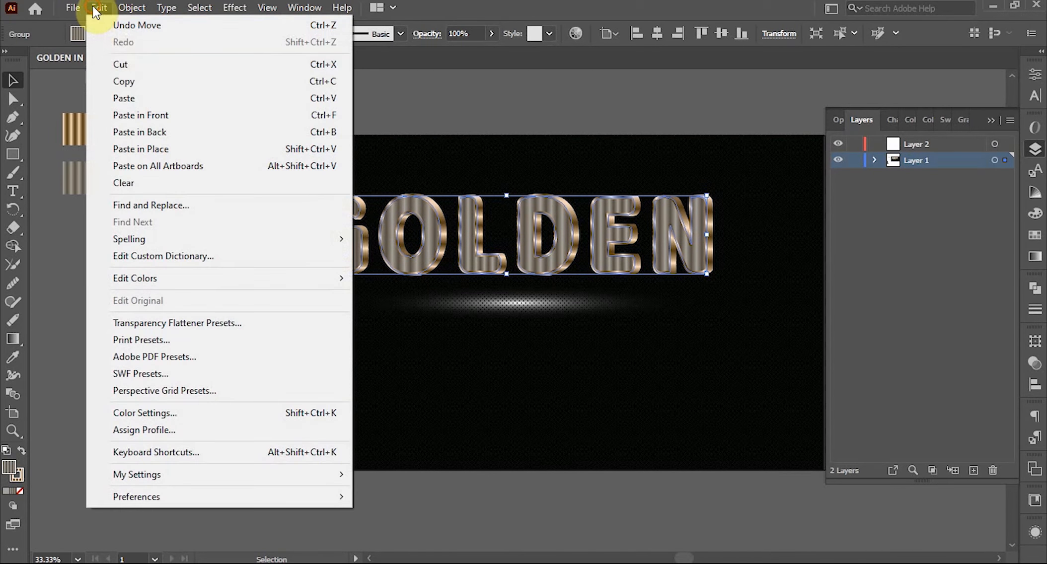
left_click(126, 79)
left_click(99, 8)
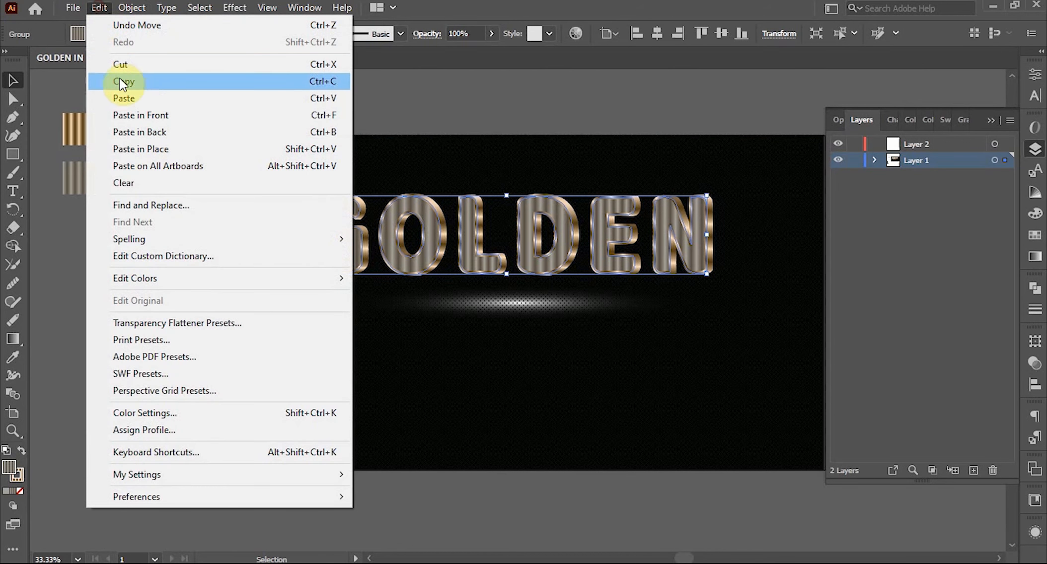
left_click(133, 115)
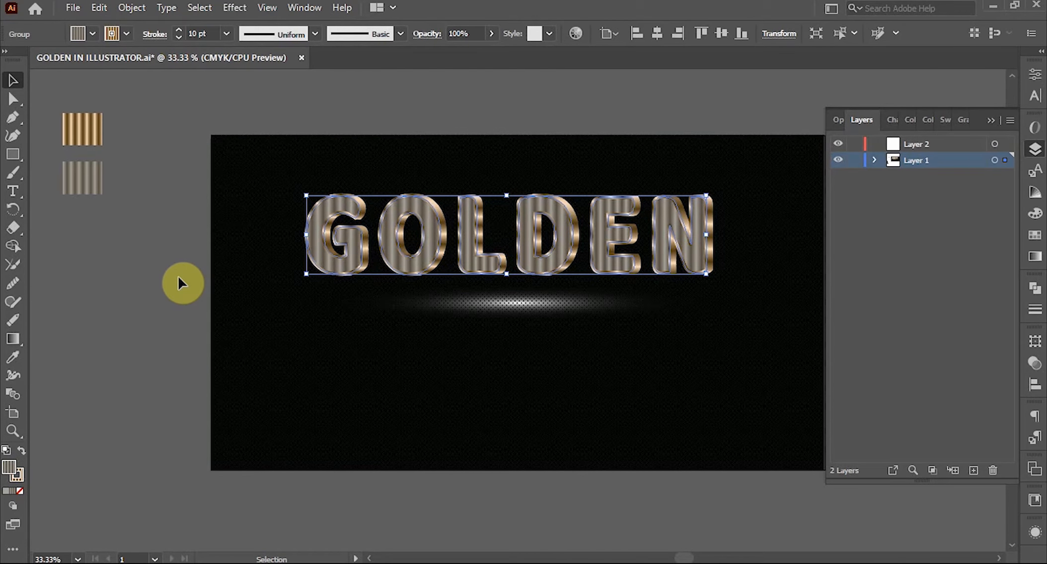
Step: Stack the fifth and sixth offset GOLDEN copies in front, each shifted slightly left of the one before
left_click(97, 9)
left_click(125, 81)
left_click(100, 10)
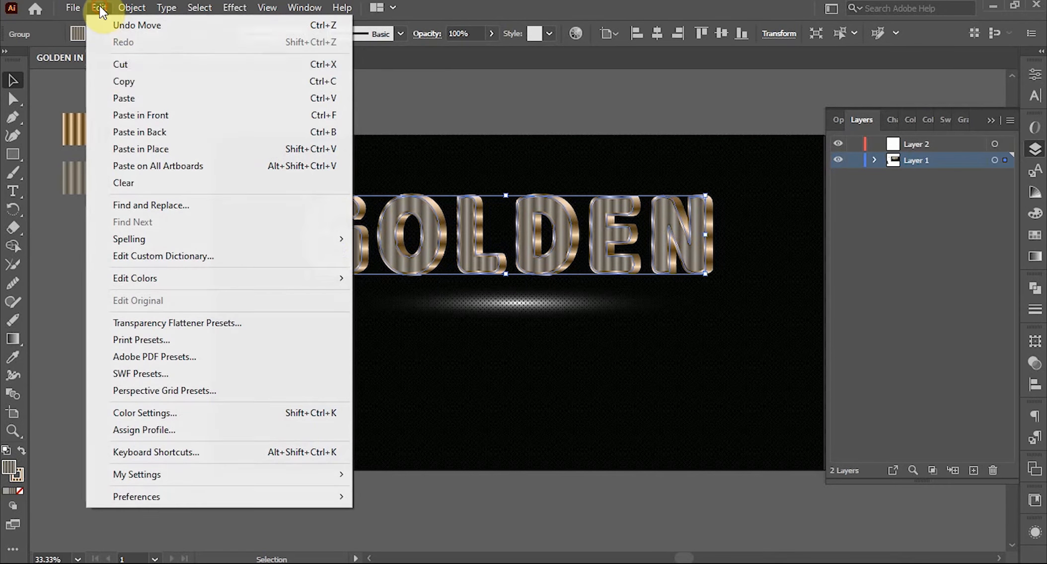
left_click(139, 115)
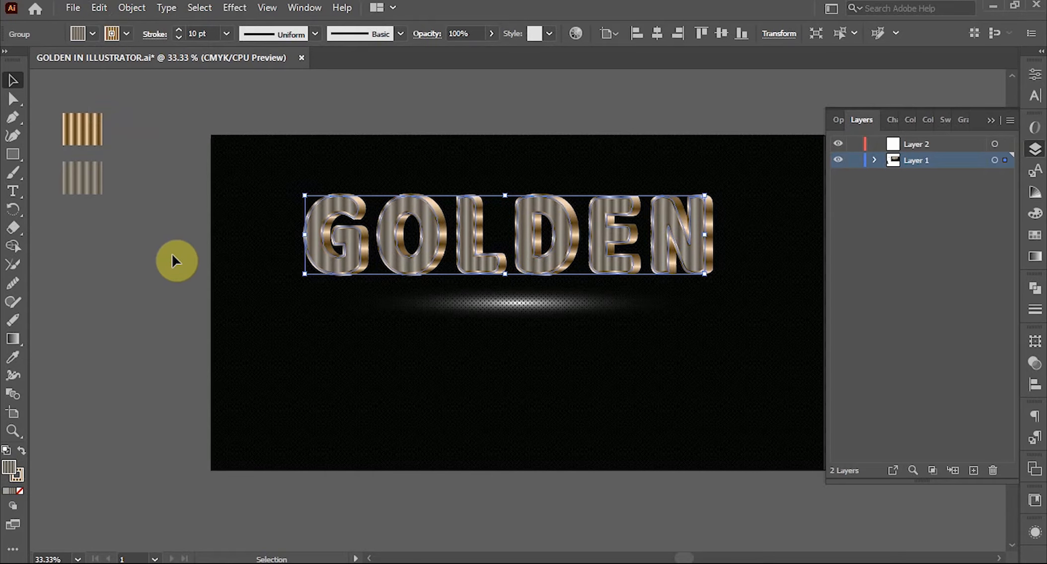
left_click(94, 8)
left_click(126, 81)
left_click(104, 7)
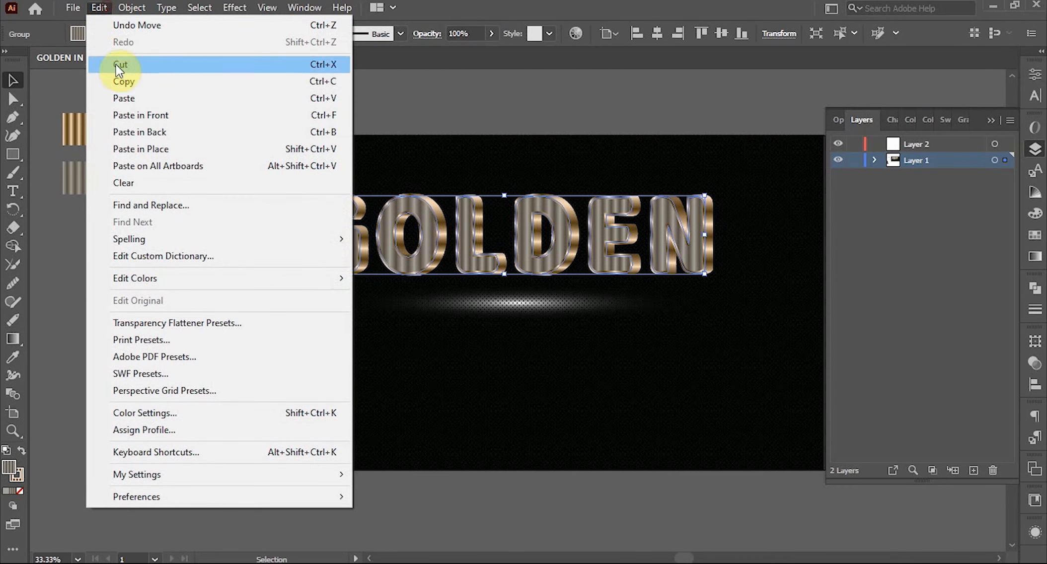
left_click(141, 115)
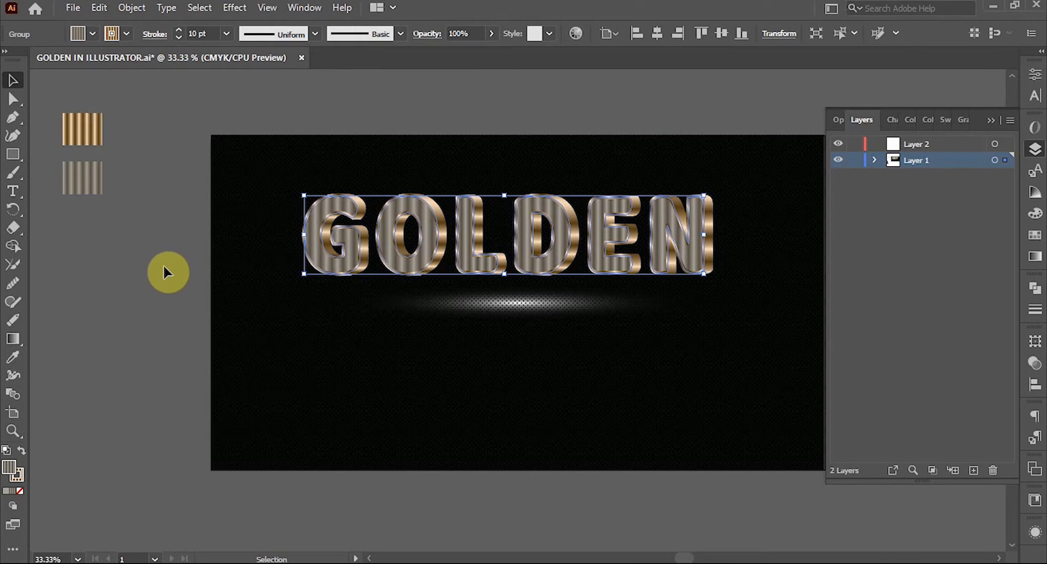
Step: Copy the frontmost GOLDEN lettering, paste a seventh offset copy in front, and nudge it slightly left
left_click(97, 10)
left_click(130, 81)
left_click(101, 8)
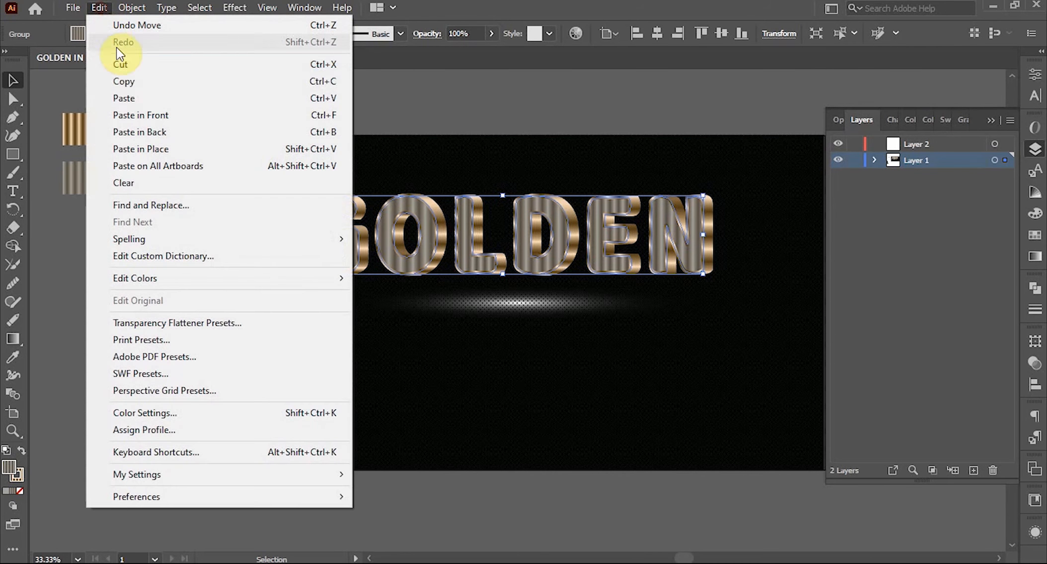
left_click(139, 115)
key("Left")
key("Left")
key("Left")
key("Left")
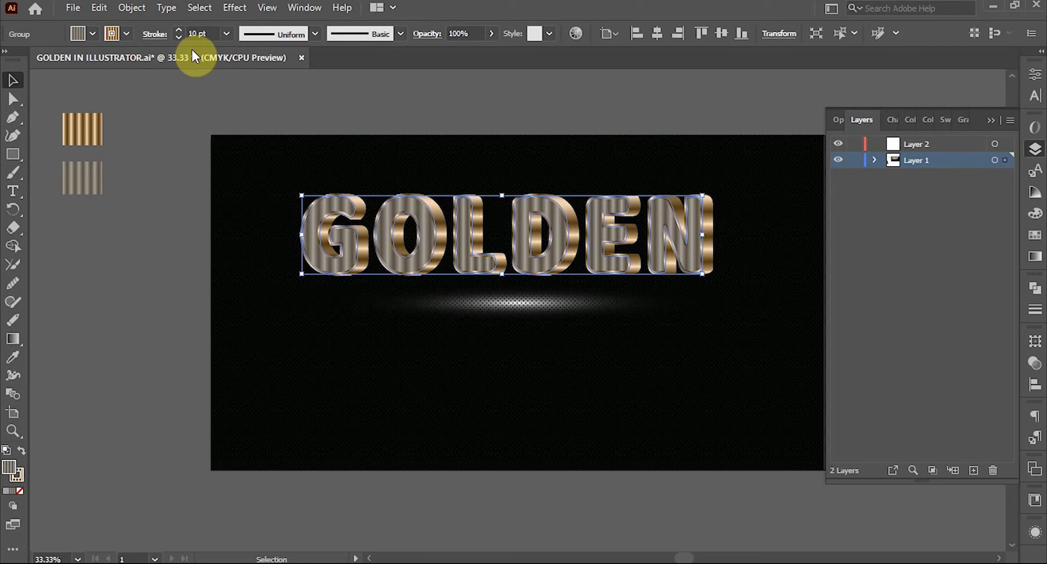
Step: Add an eighth offset copy of the GOLDEN lettering in front, shifted slightly left
left_click(99, 8)
left_click(132, 81)
left_click(102, 7)
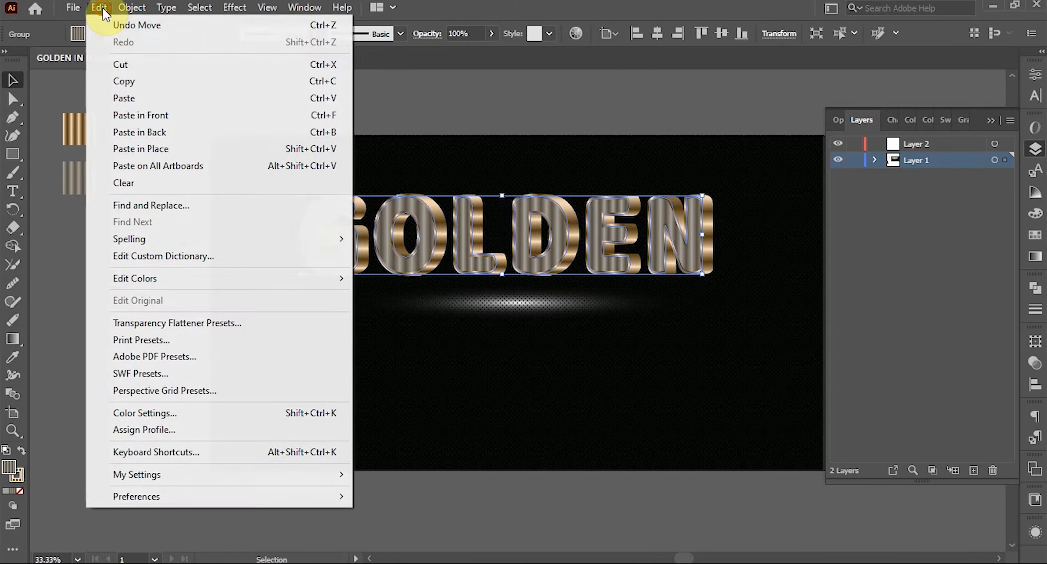
left_click(138, 117)
key("Left")
key("Left")
key("Left")
key("Left")
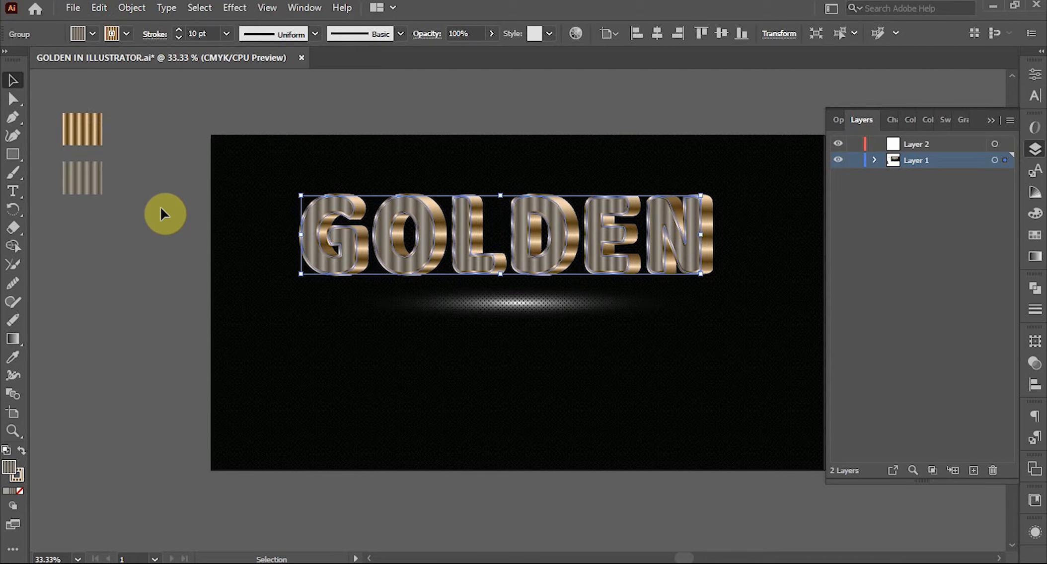
Step: Paste the ninth and tenth offset GOLDEN copies in front, nudging each slightly further left to deepen the extrusion
left_click(99, 8)
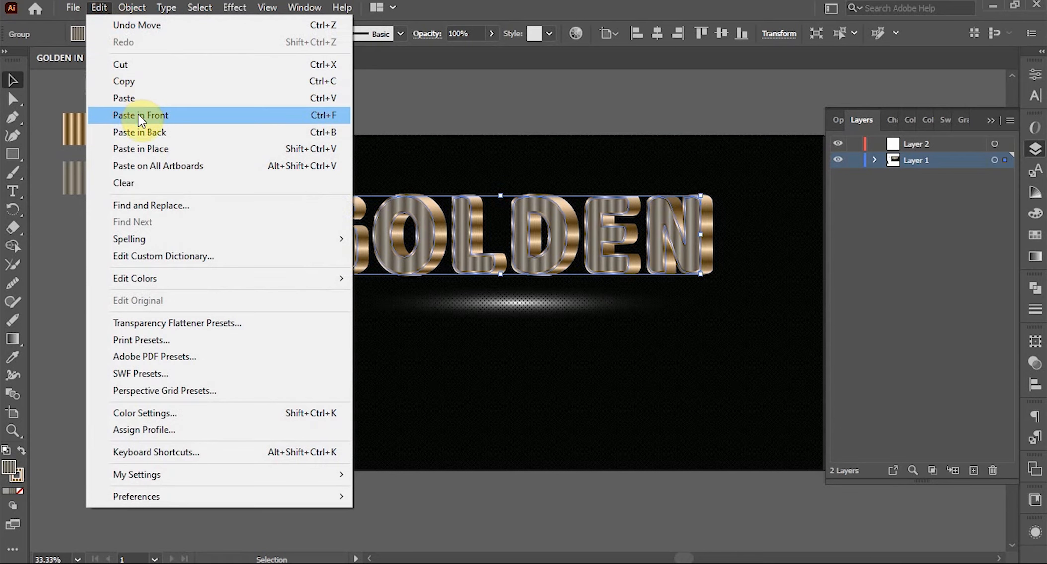
left_click(131, 82)
left_click(98, 8)
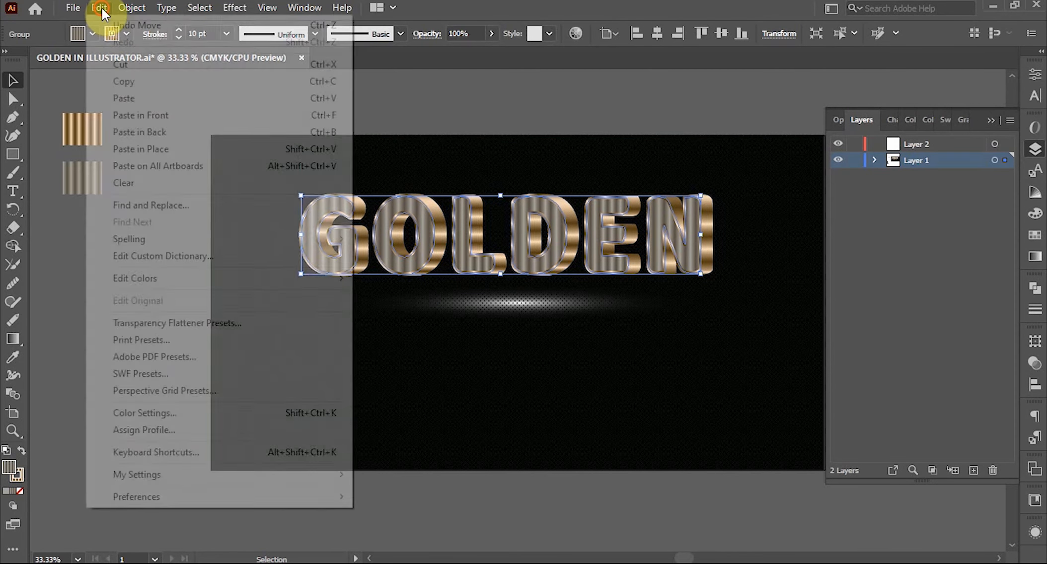
left_click(140, 116)
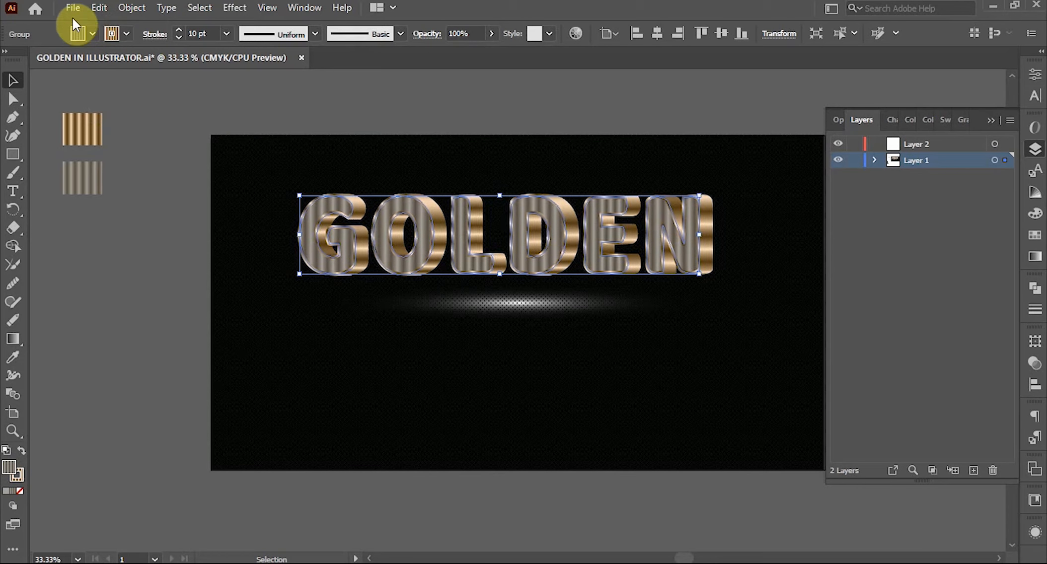
left_click(99, 11)
left_click(136, 85)
left_click(105, 10)
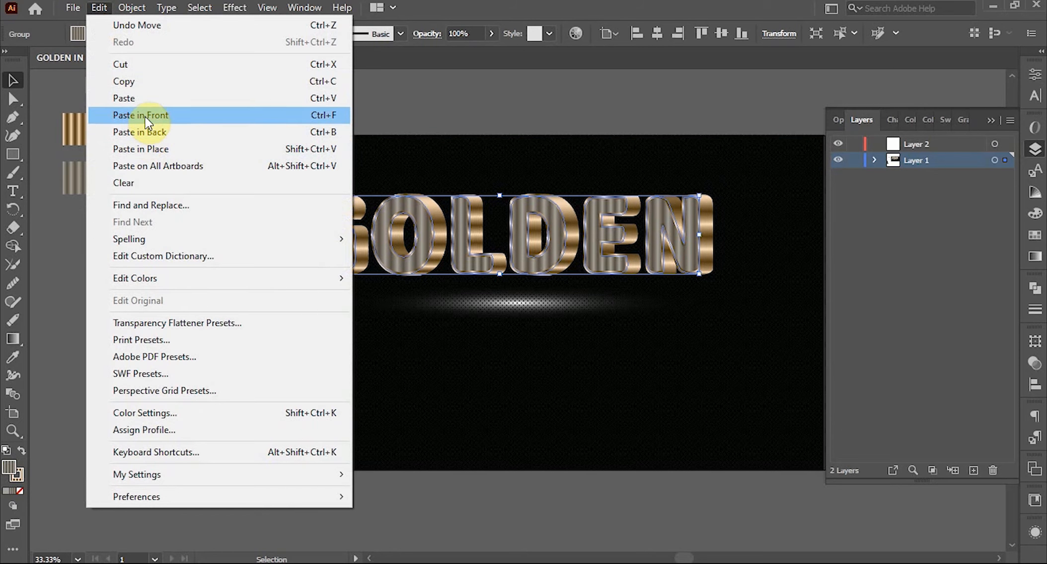
left_click(145, 118)
key("Left")
key("Left")
key("Left")
key("Left")
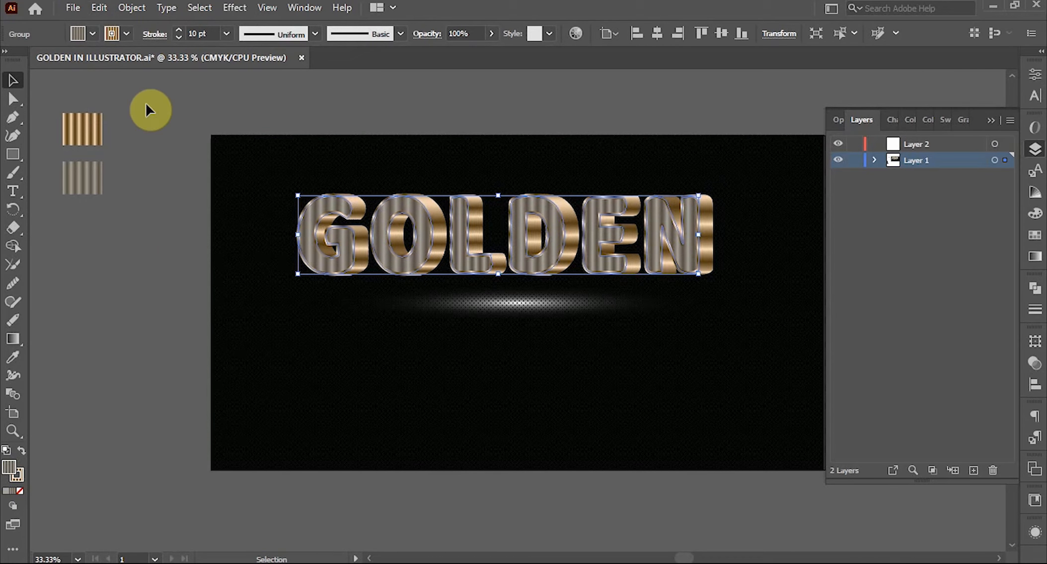
Step: Duplicate the frontmost GOLDEN lettering in front as the eleventh offset copy and nudge it slightly left
left_click(104, 7)
left_click(125, 81)
left_click(100, 6)
left_click(133, 115)
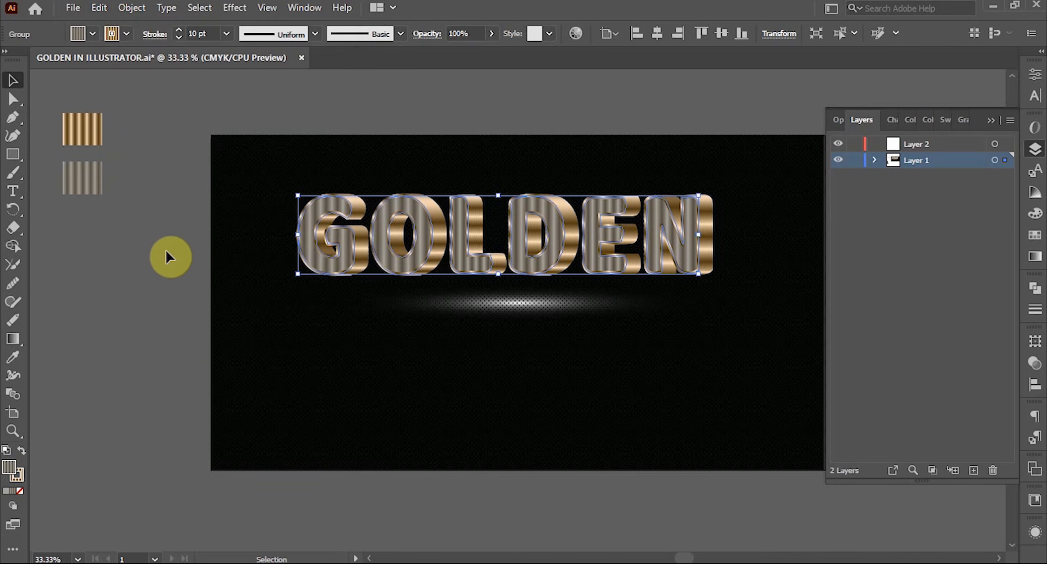
key("Left")
key("Left")
key("Left")
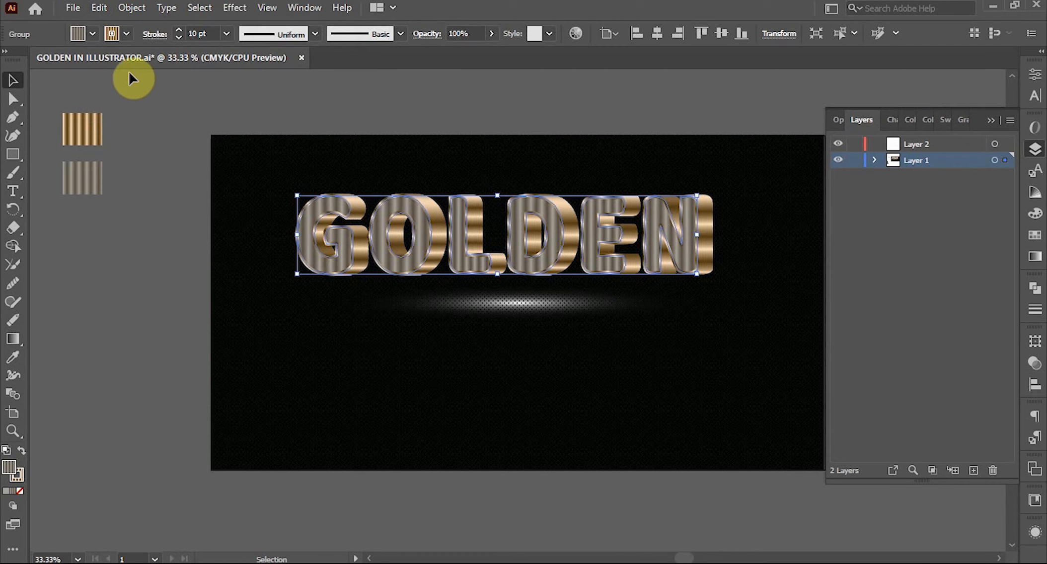
Step: Add a twelfth offset copy of the GOLDEN lettering in front, nudge it slightly left, and deselect it
left_click(101, 11)
left_click(126, 83)
left_click(101, 8)
left_click(129, 115)
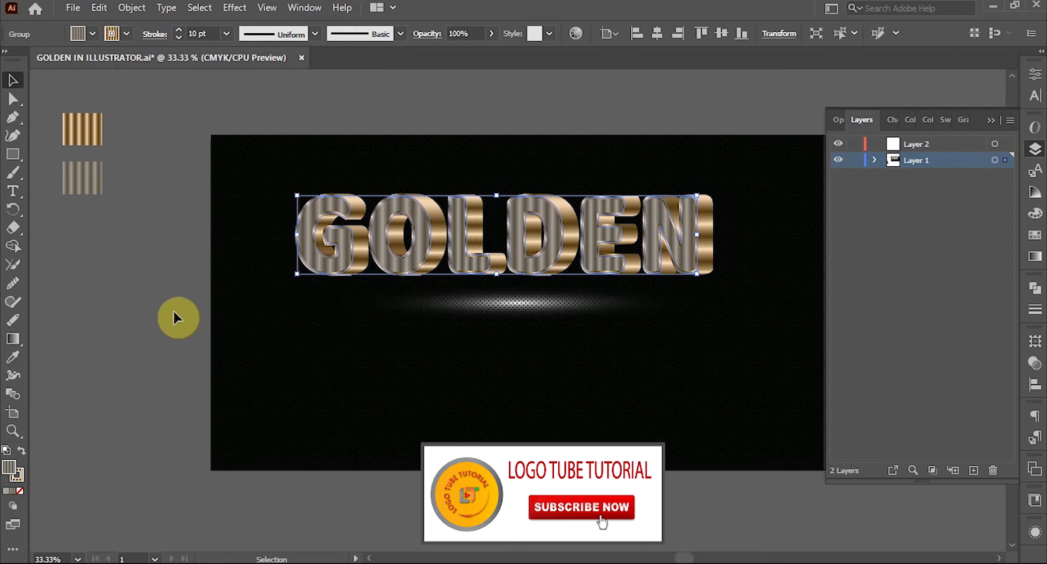
key("Left")
key("Left")
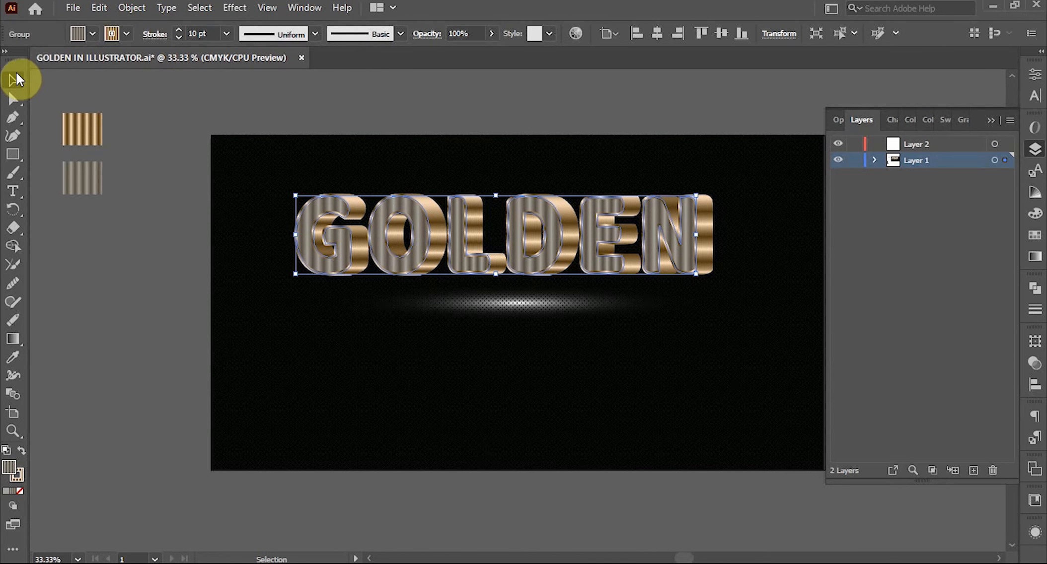
left_click(172, 144)
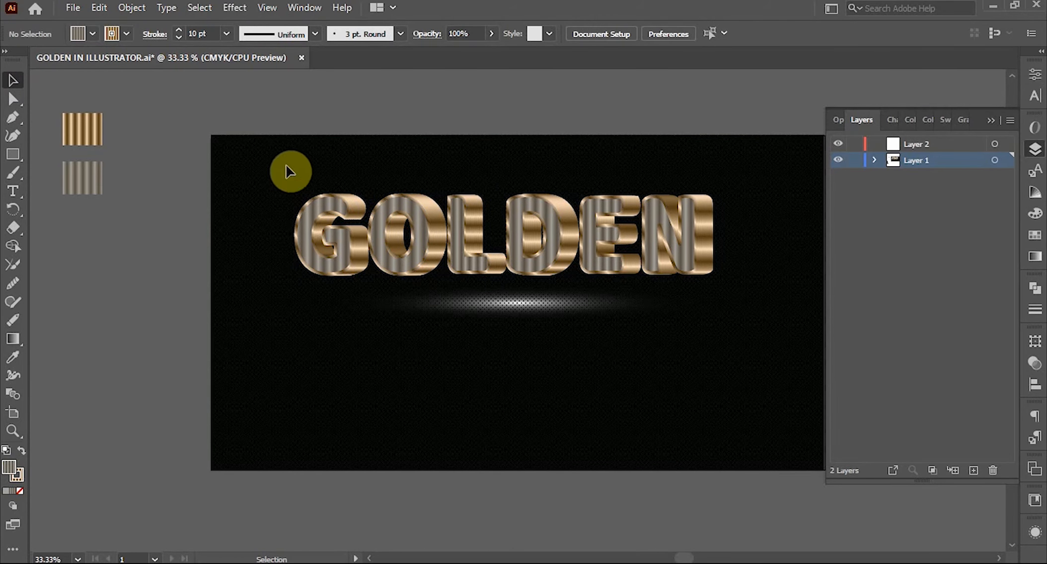
Step: Group all the stacked GOLDEN copies together and add a new layer above Layer 1
left_click_drag(274, 177, 721, 293)
right_click(559, 240)
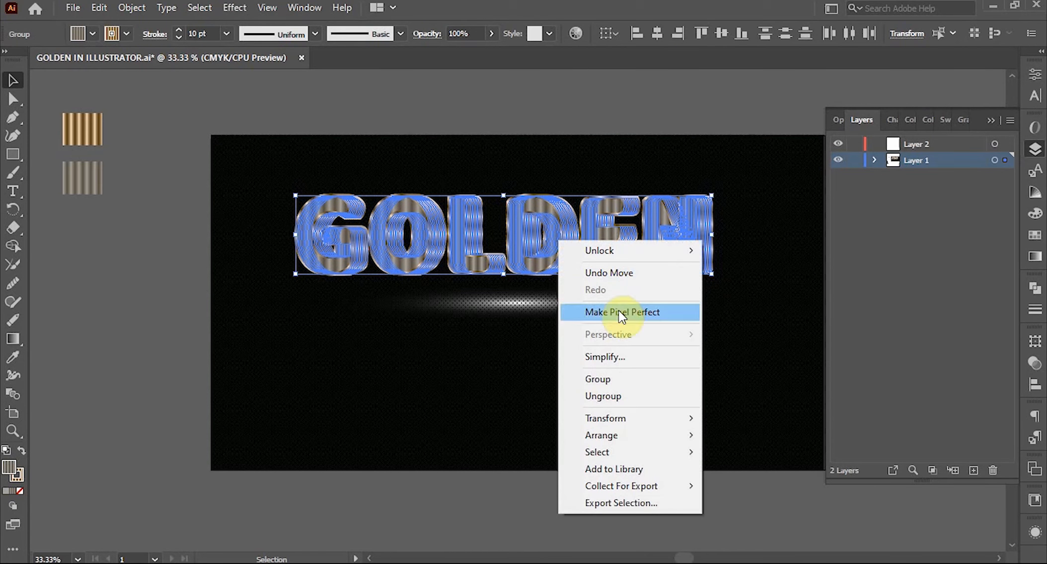
left_click(611, 380)
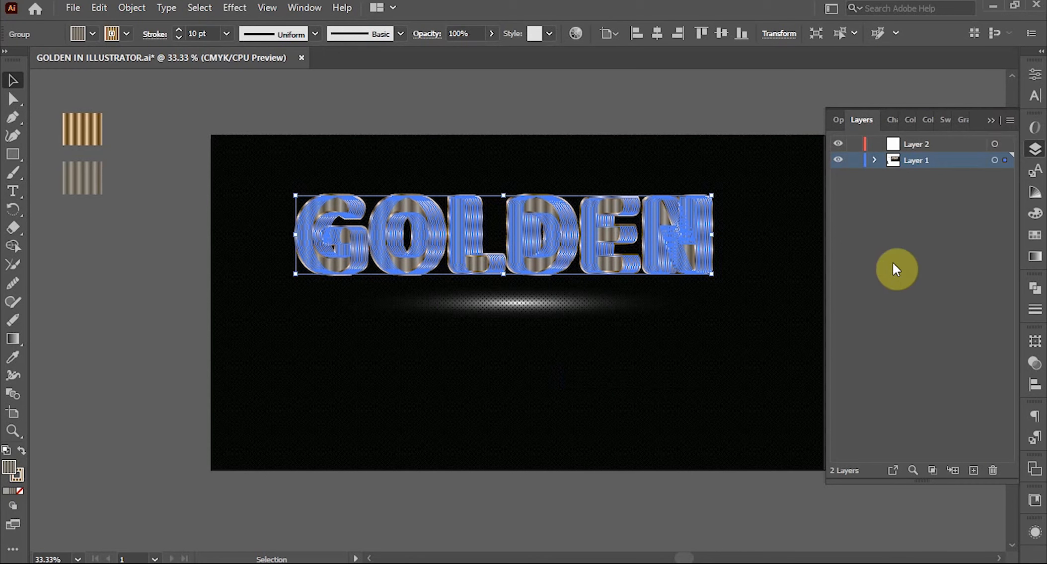
left_click(976, 474)
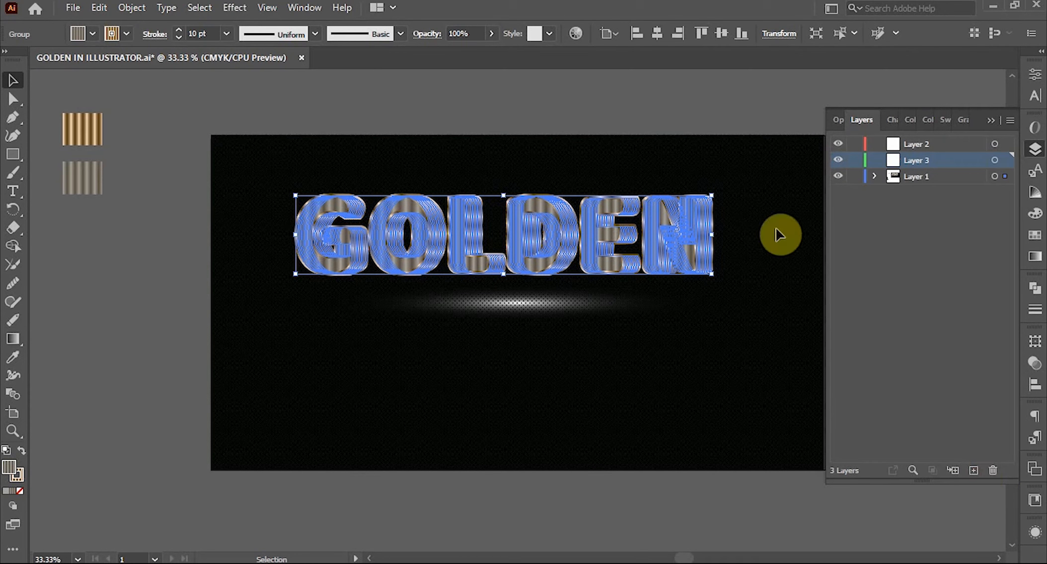
Step: Copy the grouped GOLDEN lettering, paste it in front, and move the duplicate straight down below the original
left_click(754, 133)
left_click(585, 238)
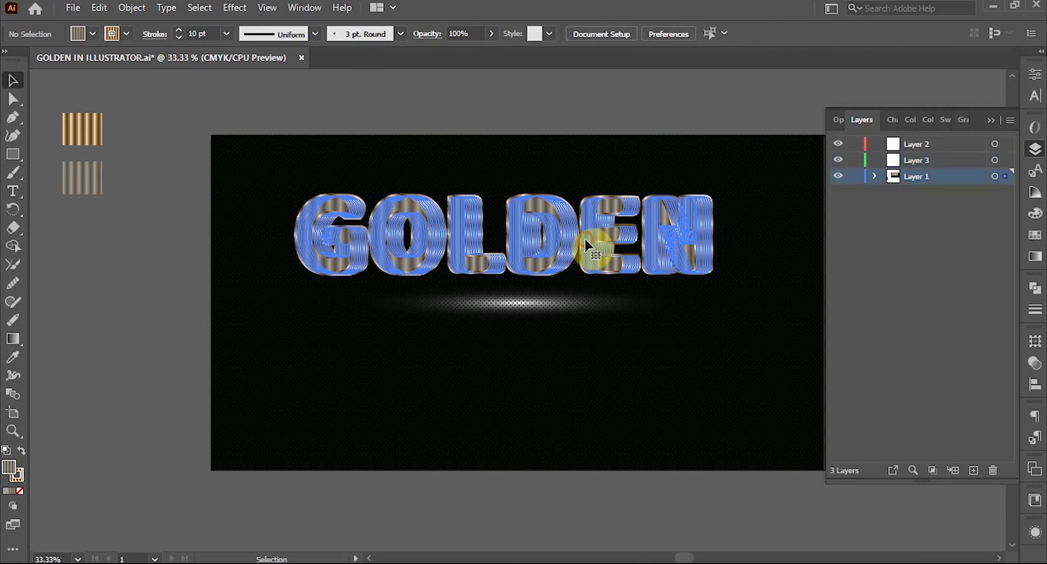
left_click(694, 360)
left_click(552, 244)
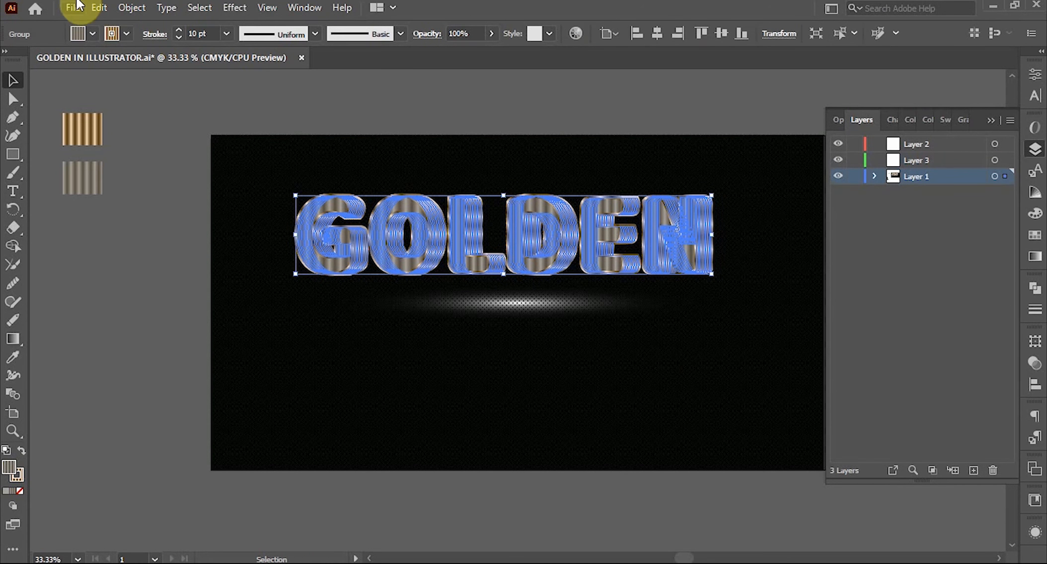
left_click(103, 8)
left_click(145, 81)
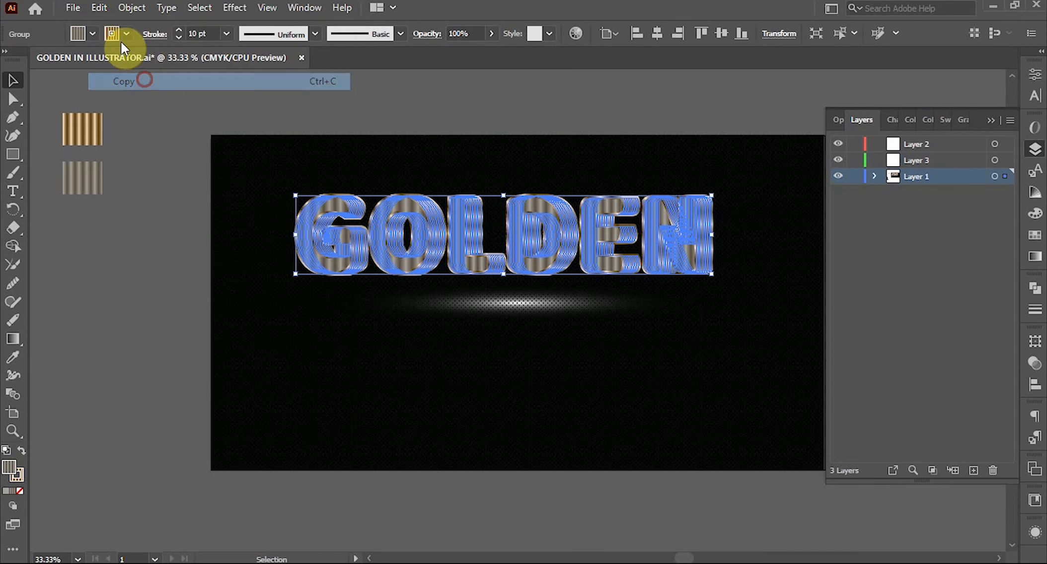
left_click(103, 10)
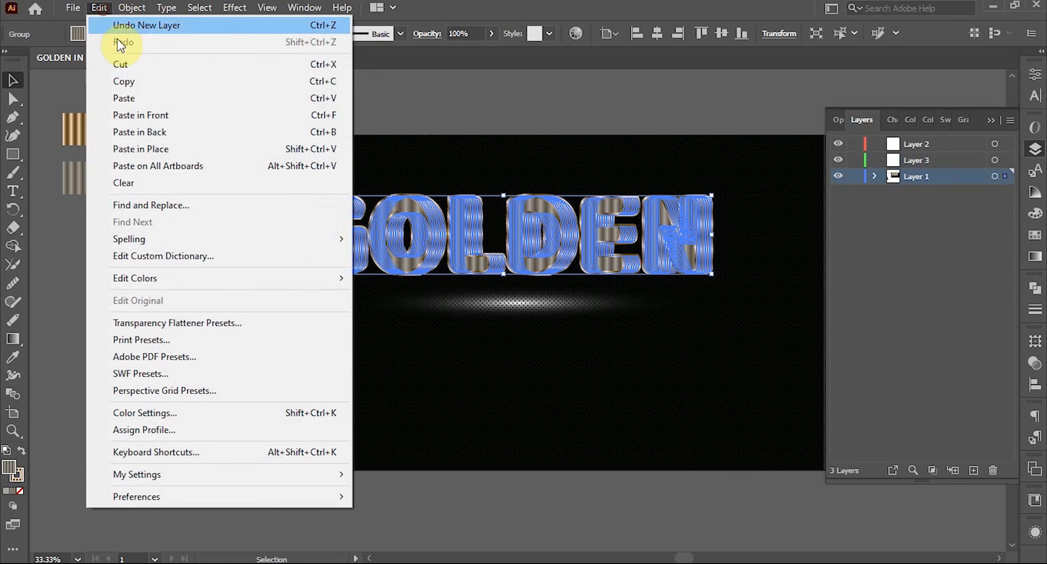
left_click(140, 114)
left_click_drag(532, 273, 531, 383)
Step: Shift the original GOLDEN lettering slightly down toward the glow and deselect it
left_click(567, 168)
left_click_drag(544, 251, 542, 263)
left_click(572, 298)
Step: Flip the lower GOLDEN copy vertically and move it up beneath the original as a mirrored reflection
left_click(544, 330)
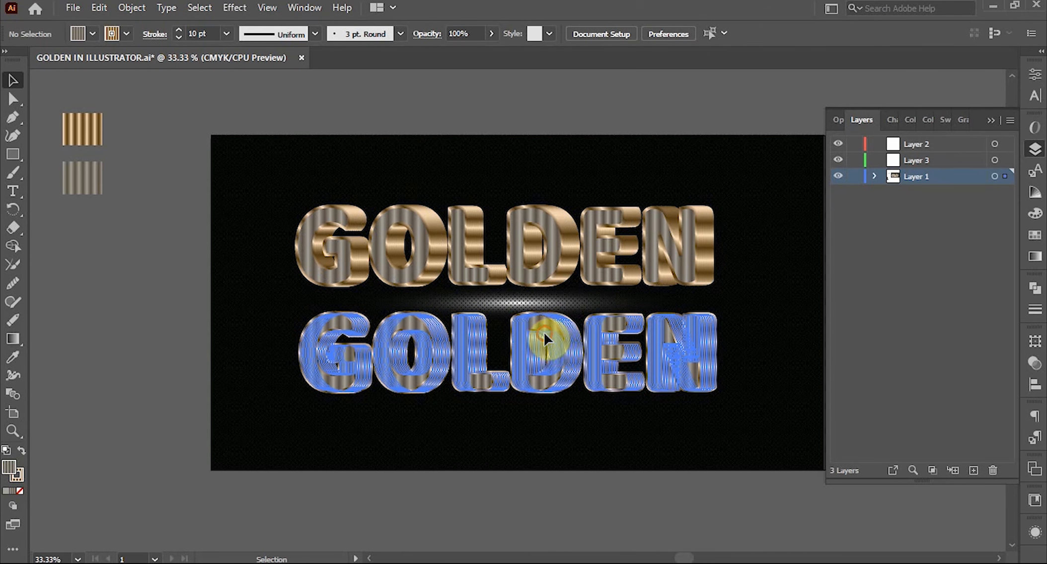
left_click_drag(510, 313, 515, 460)
left_click(783, 381)
left_click_drag(612, 451, 613, 370)
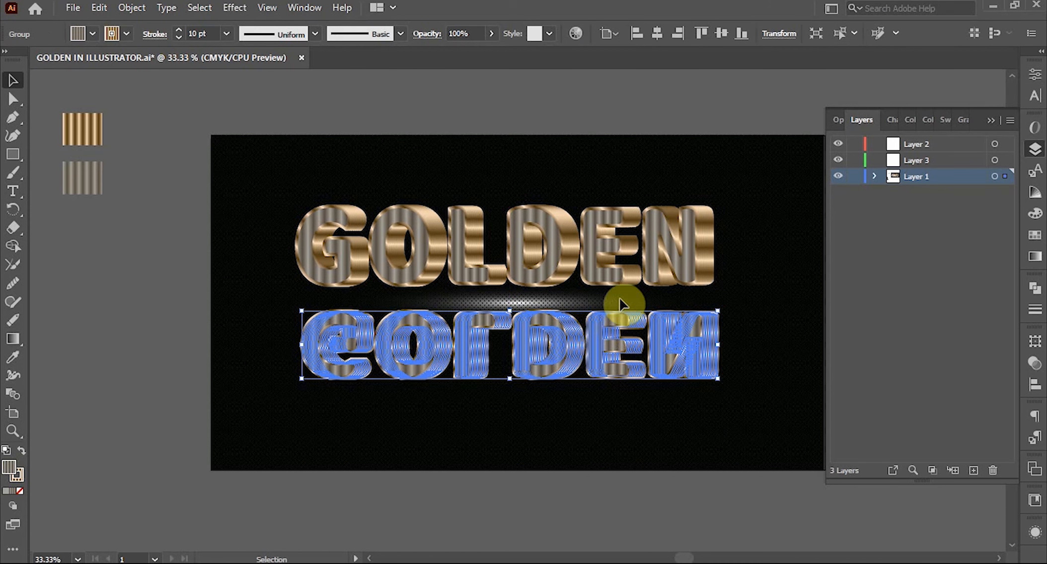
Step: Move the upright GOLDEN lettering down and slightly right so it lines up closely above its reflection
left_click(701, 175)
left_click_drag(561, 266, 584, 265)
left_click(734, 266)
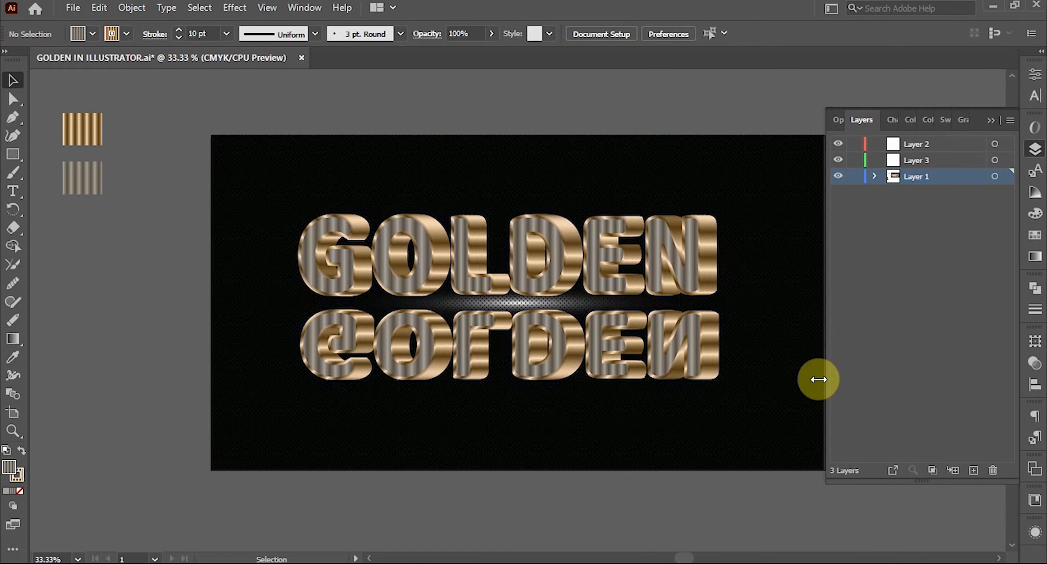
left_click(840, 321)
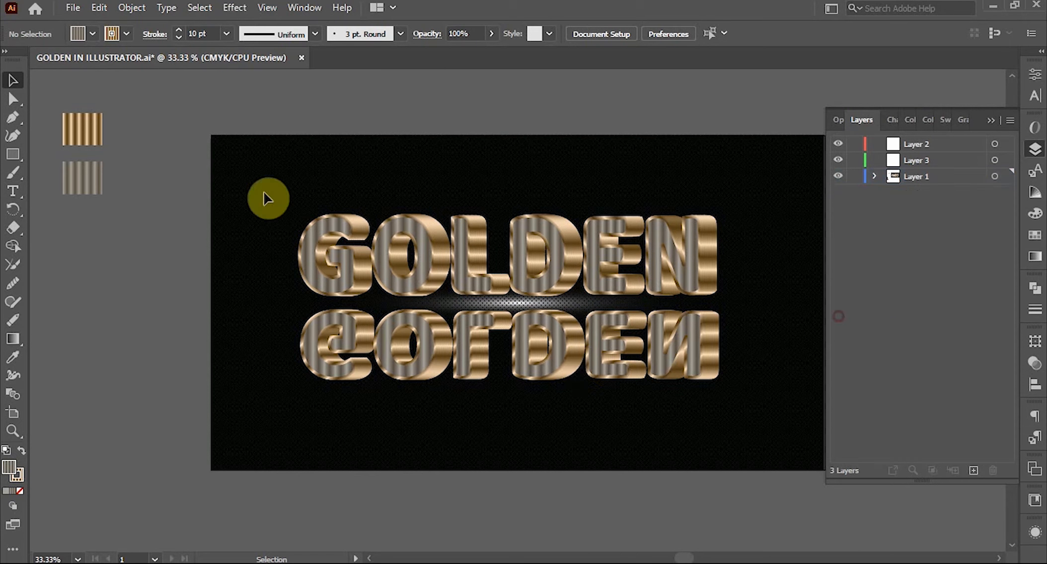
Step: Draw a rectangle about 1988 × 337 px over the artboard's lower part, overlapping the reflection, and add a layer above Layer 1
left_click(15, 155)
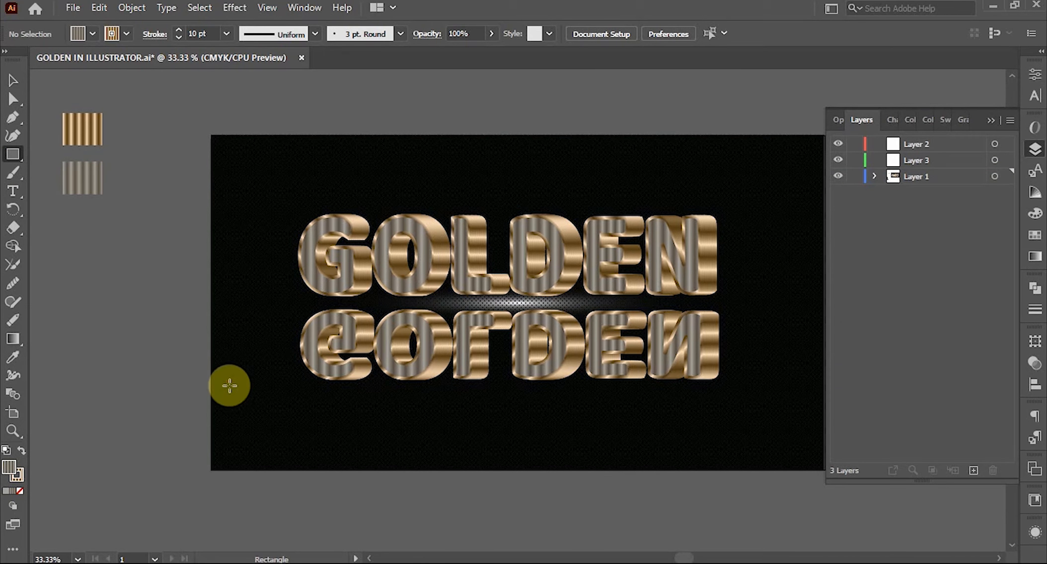
left_click_drag(220, 369, 815, 469)
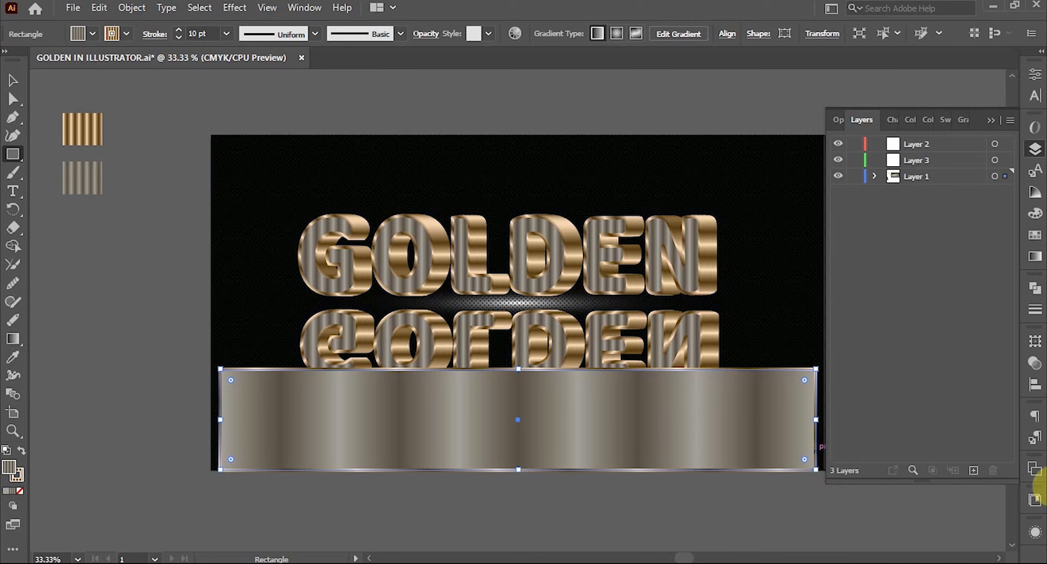
left_click(974, 471)
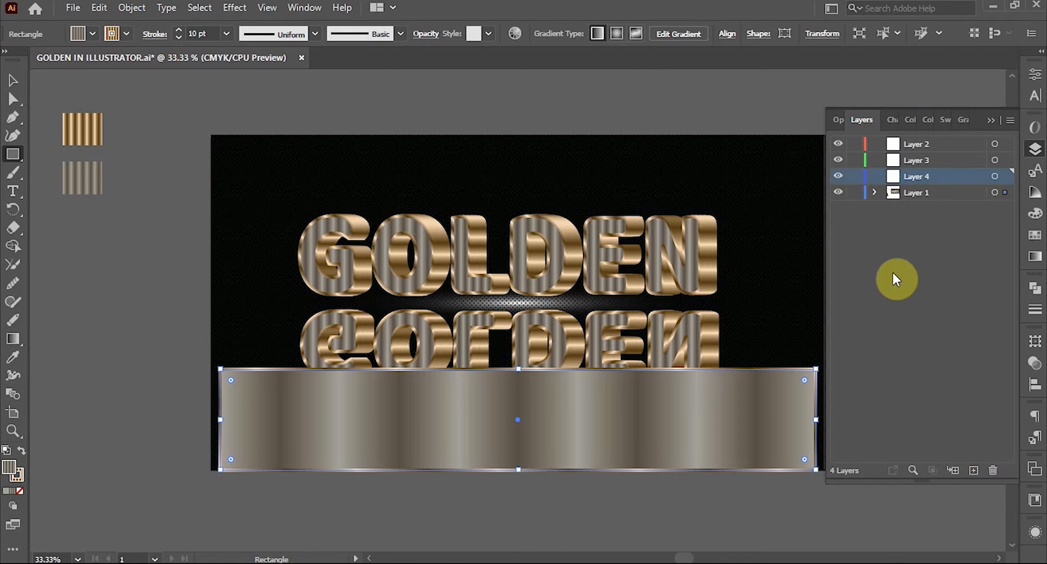
Step: Fill the new rectangle with the White, Black gradient preset
left_click(989, 121)
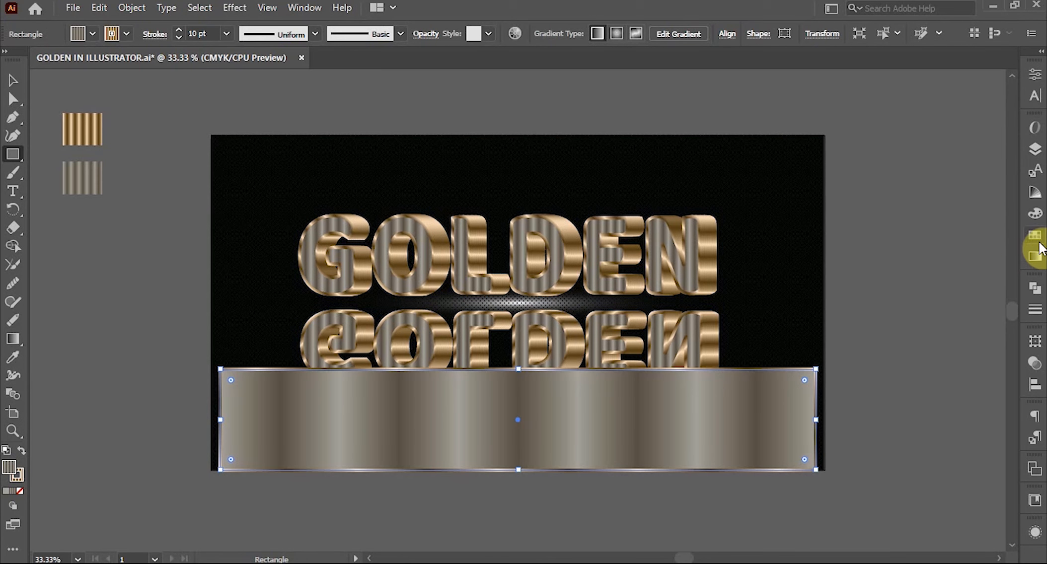
left_click(1037, 257)
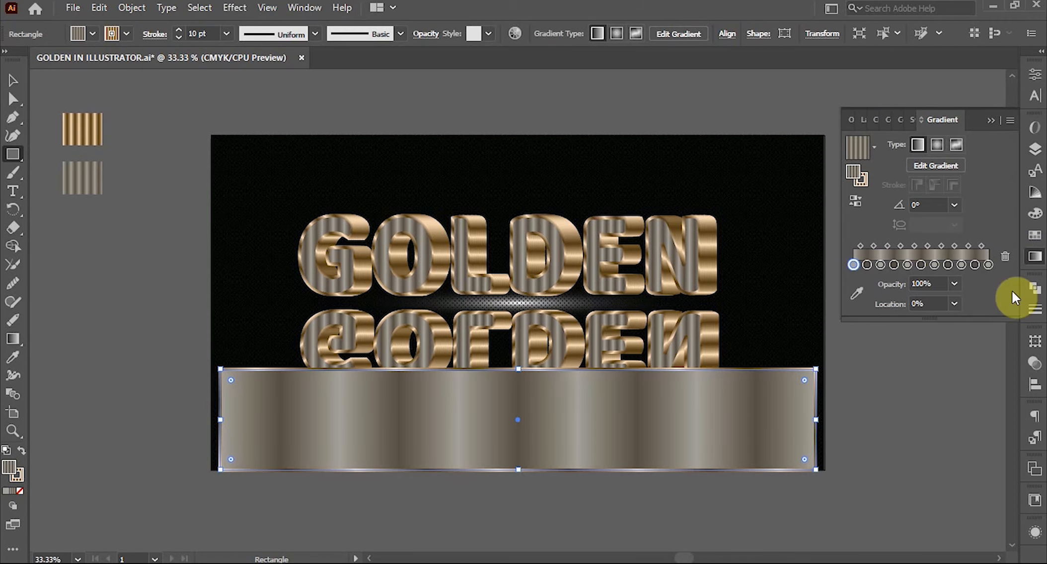
left_click(875, 148)
scroll(806, 200, "up", 5)
scroll(801, 200, "down", 5)
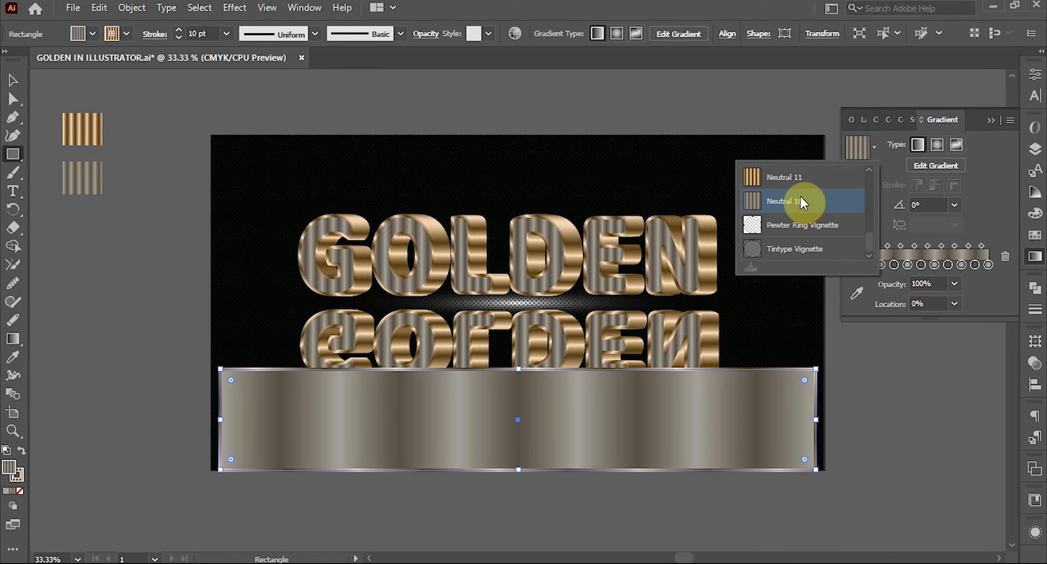
scroll(801, 201, "up", 3)
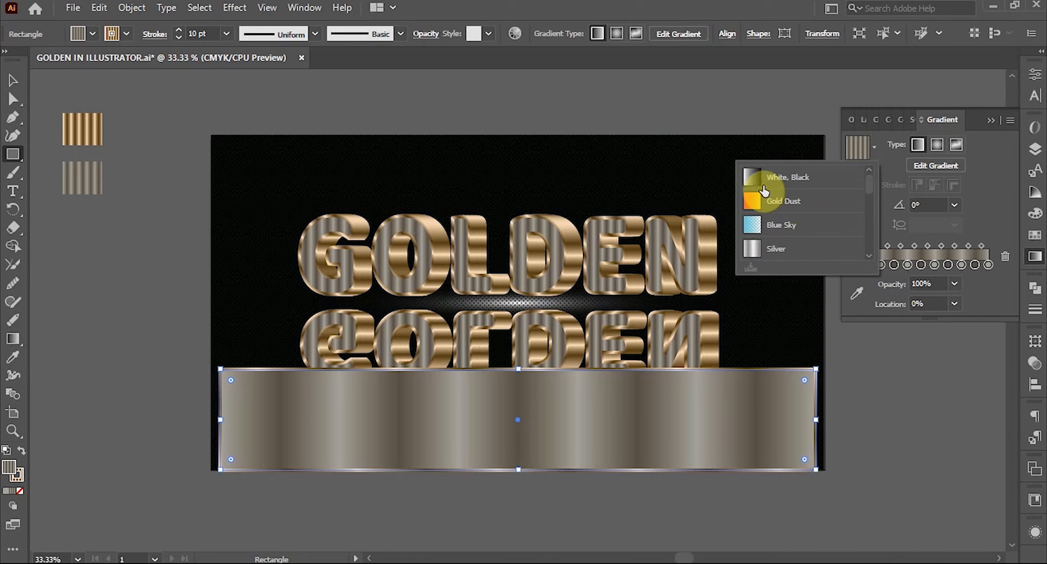
left_click(752, 182)
Step: Set the rectangle's gradient angle to -90° so white is at its upper edge
left_click(955, 204)
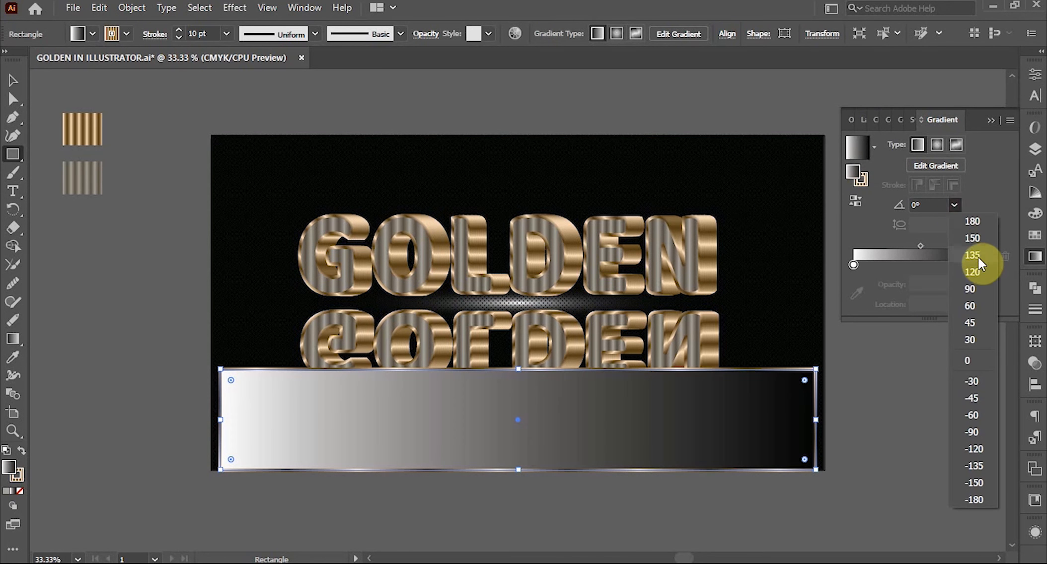
left_click(976, 287)
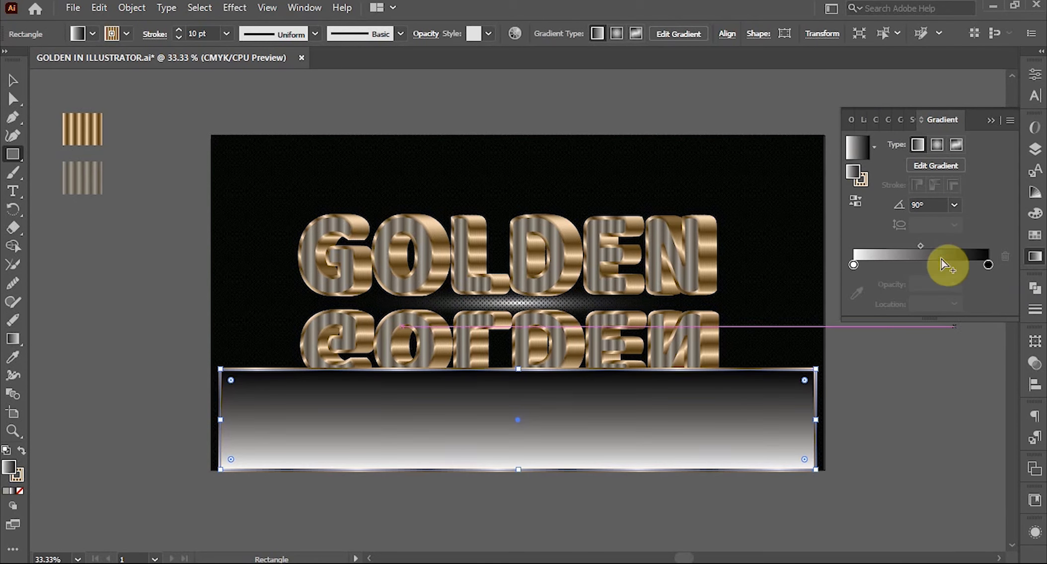
left_click(954, 204)
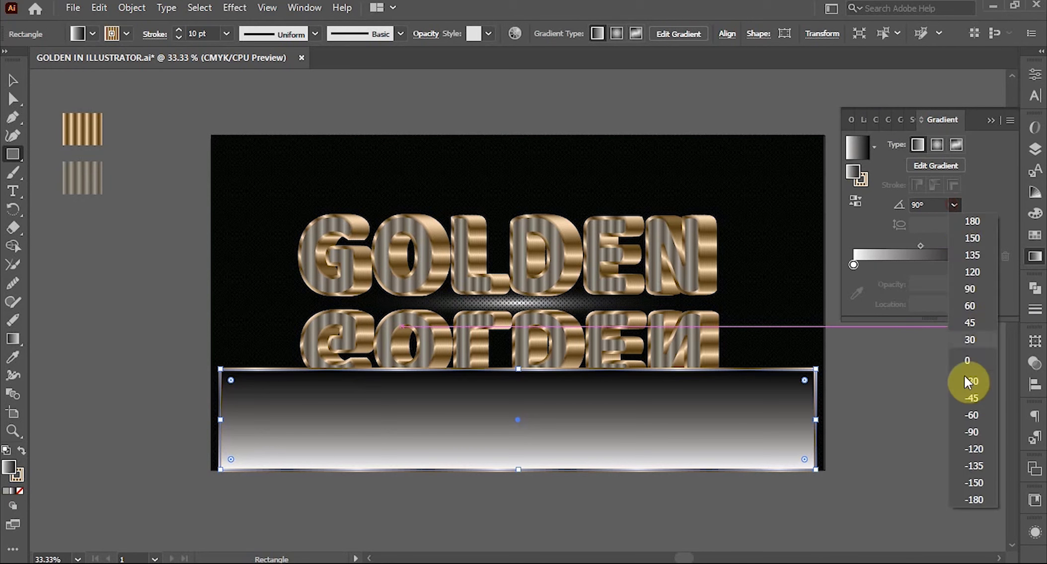
left_click(971, 432)
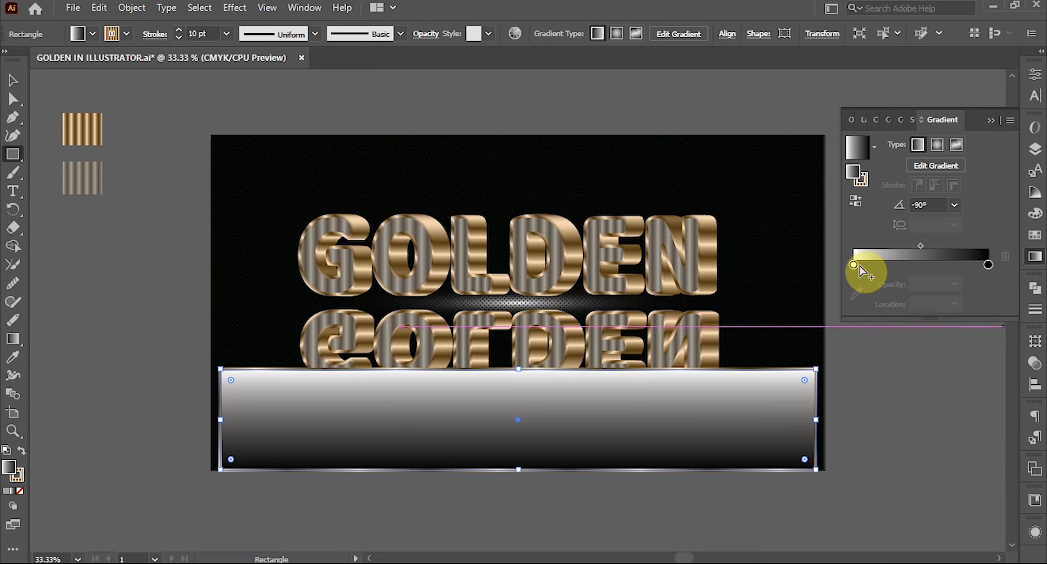
Step: Set the opacity of the gradient's white stop to 0%
double_click(854, 264)
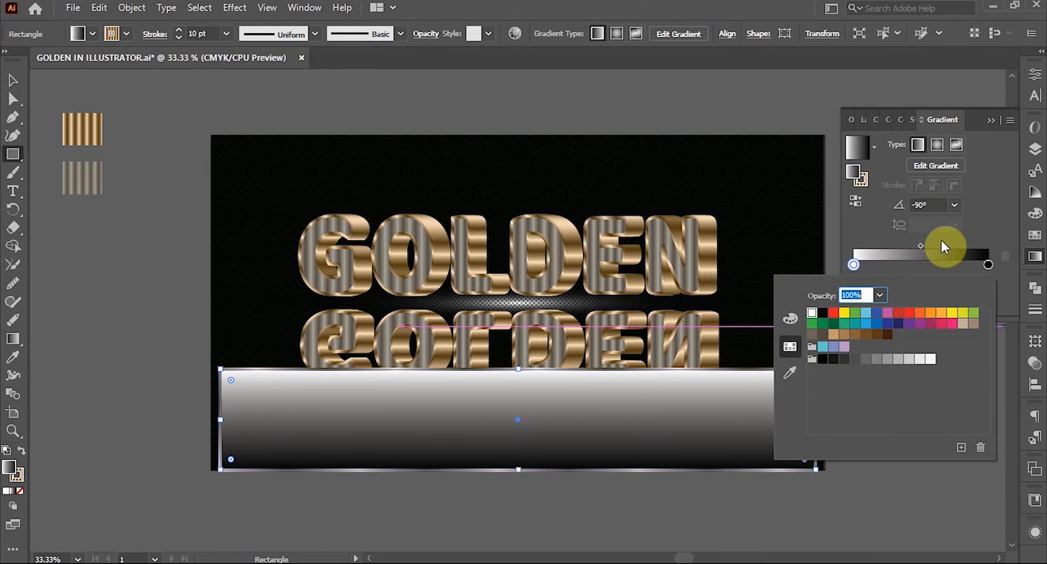
left_click(953, 204)
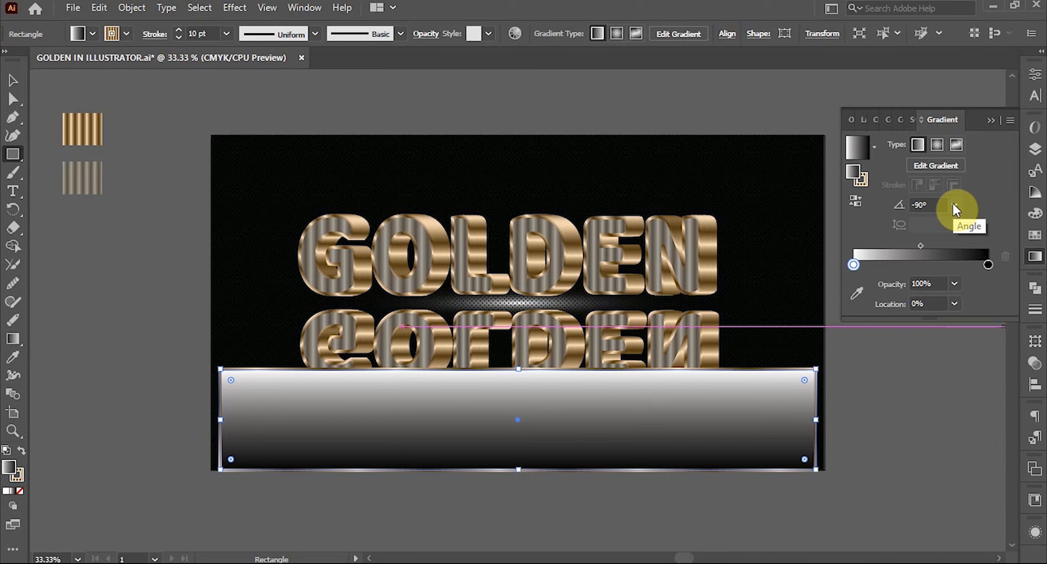
left_click(955, 285)
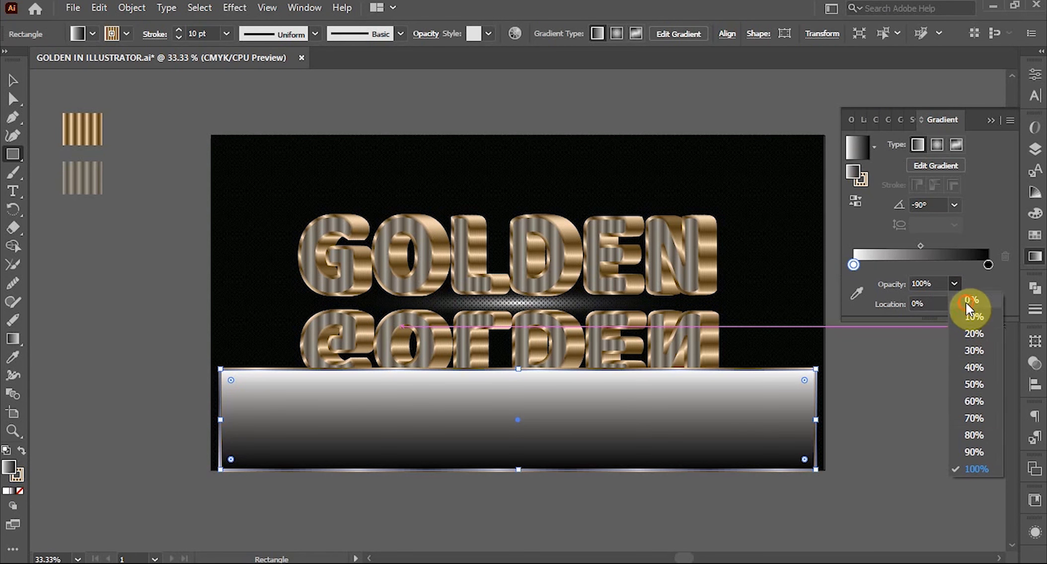
left_click(969, 301)
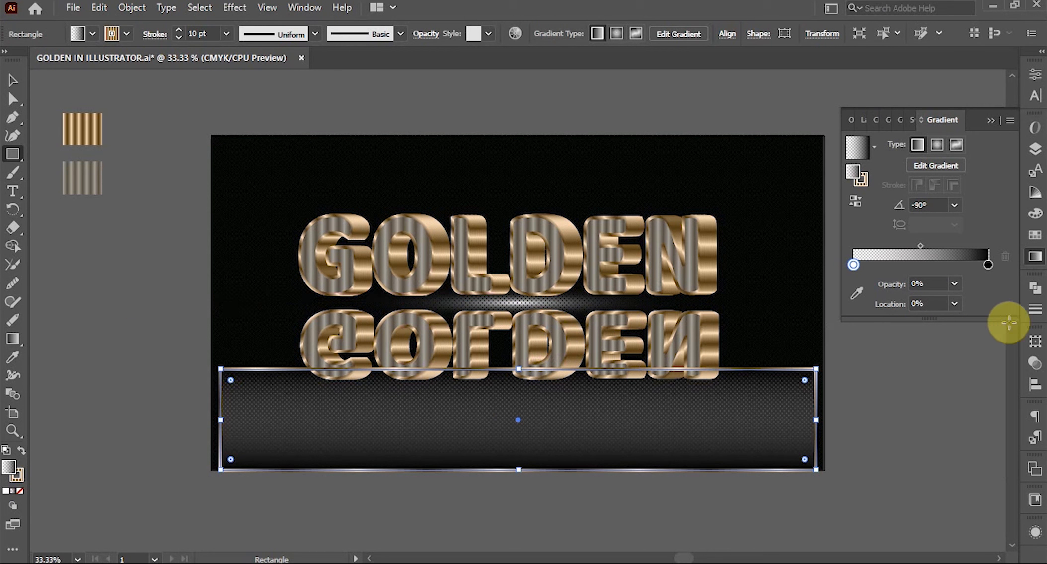
double_click(989, 265)
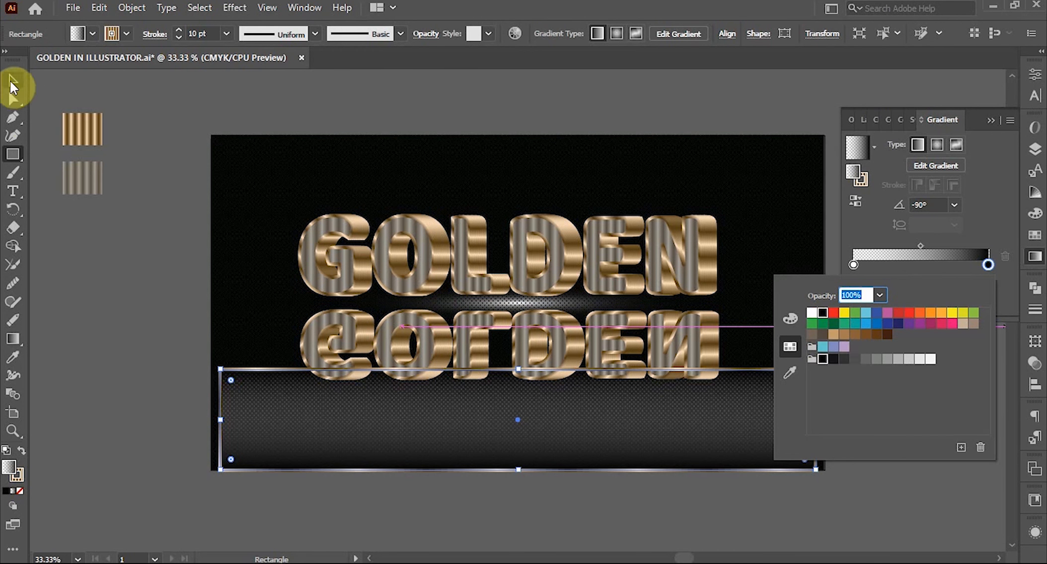
key("Escape")
left_click(117, 328)
left_click(558, 309)
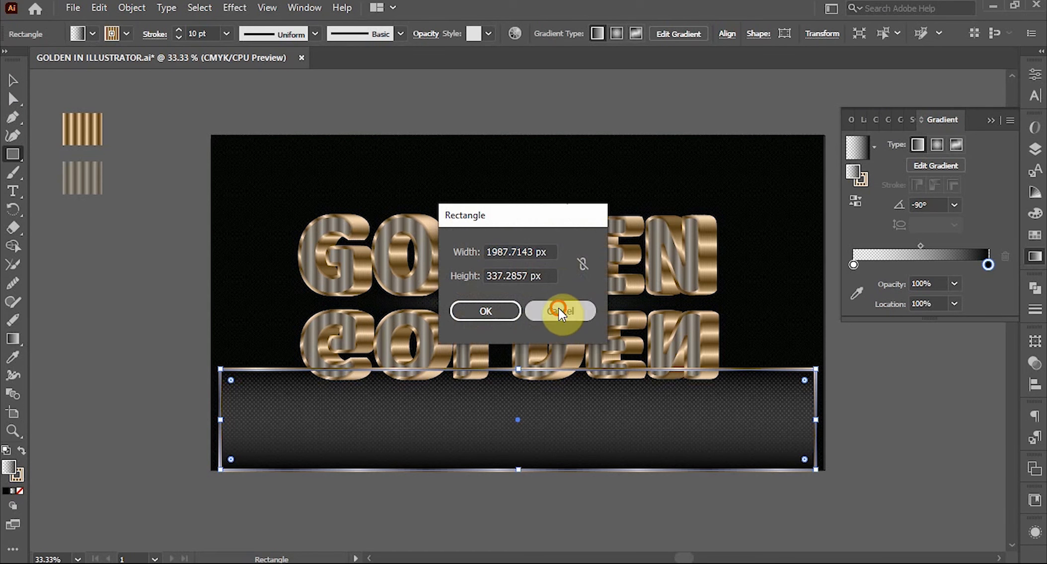
Step: Remove the patterned stroke from the gradient rectangle by setting its stroke to None
left_click(11, 80)
left_click(102, 244)
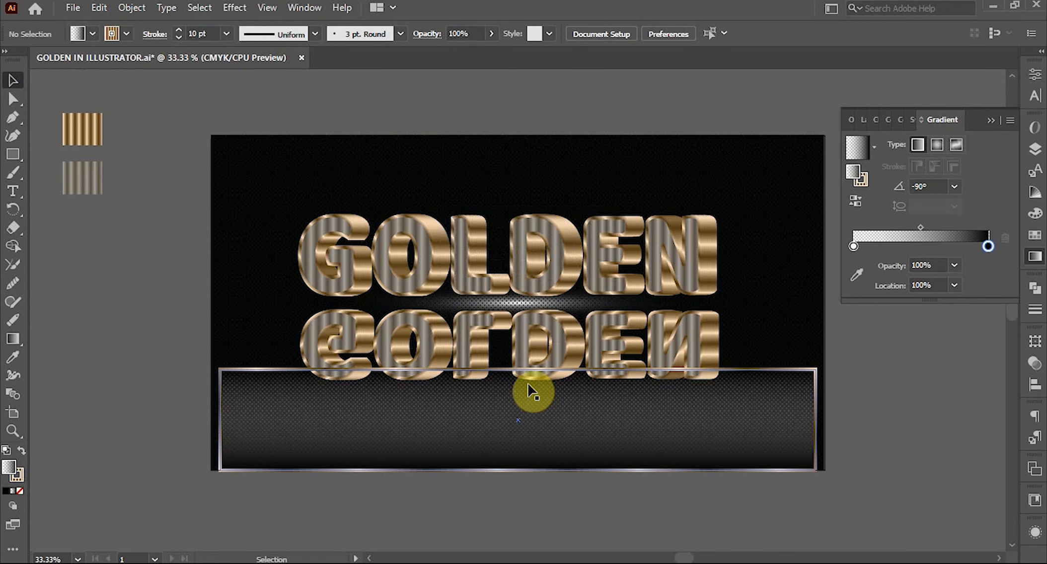
left_click(533, 420)
left_click(126, 33)
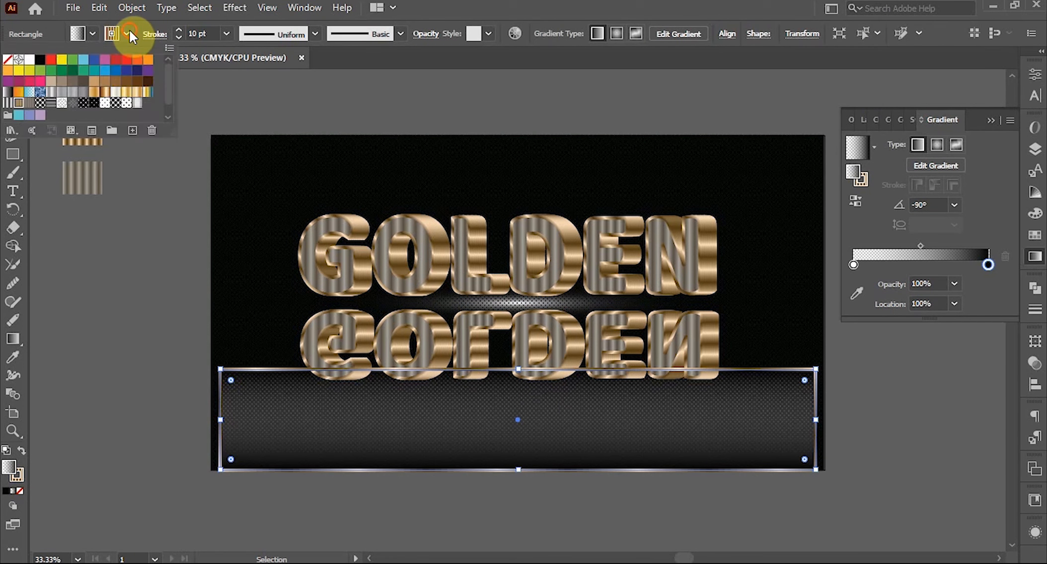
left_click(7, 59)
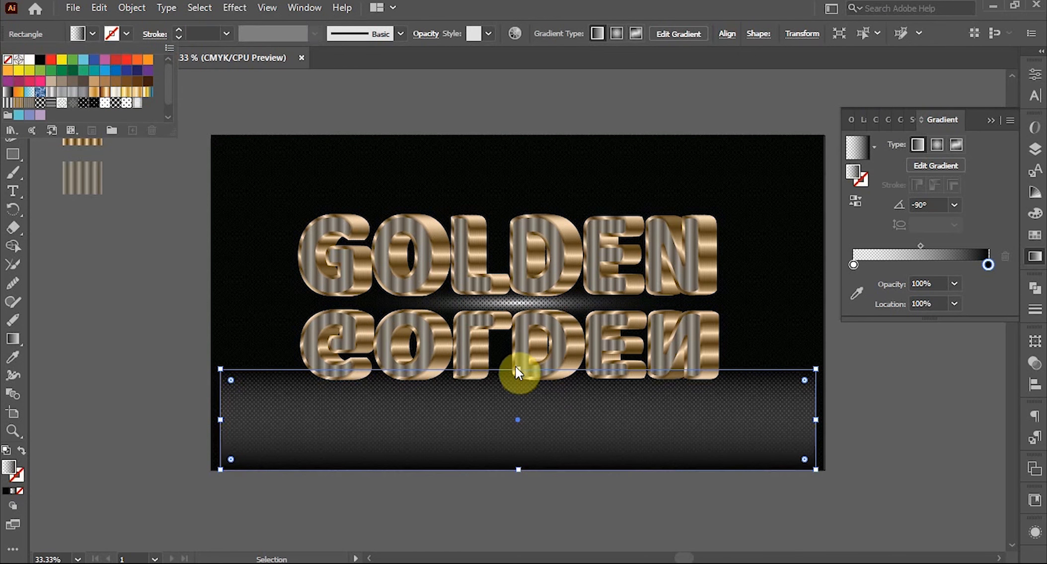
left_click(142, 287)
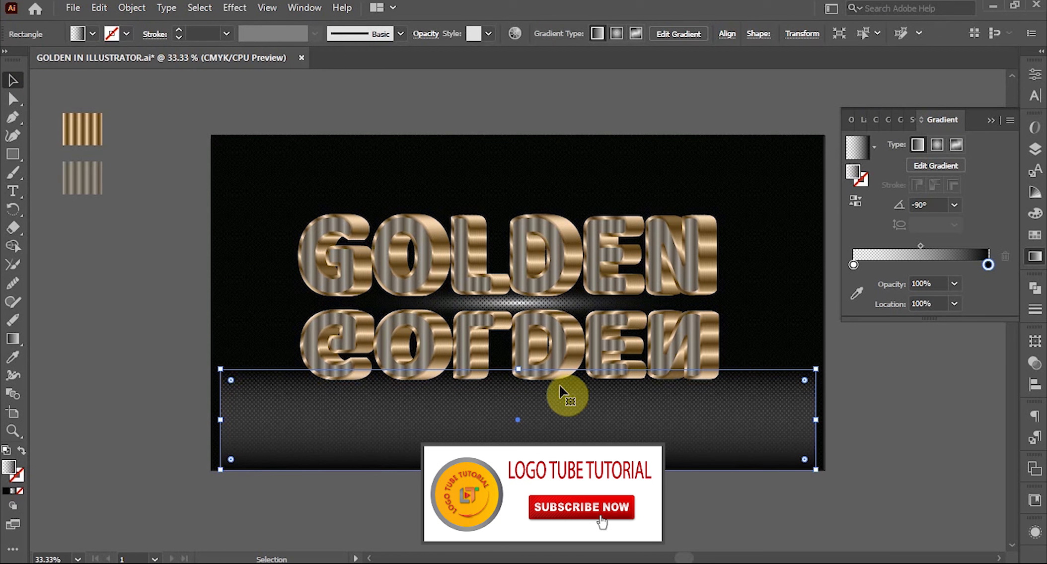
Step: Extend the rectangle's upper edge over the reflection and move the gradient midpoint to about 16%
left_click_drag(520, 369, 519, 330)
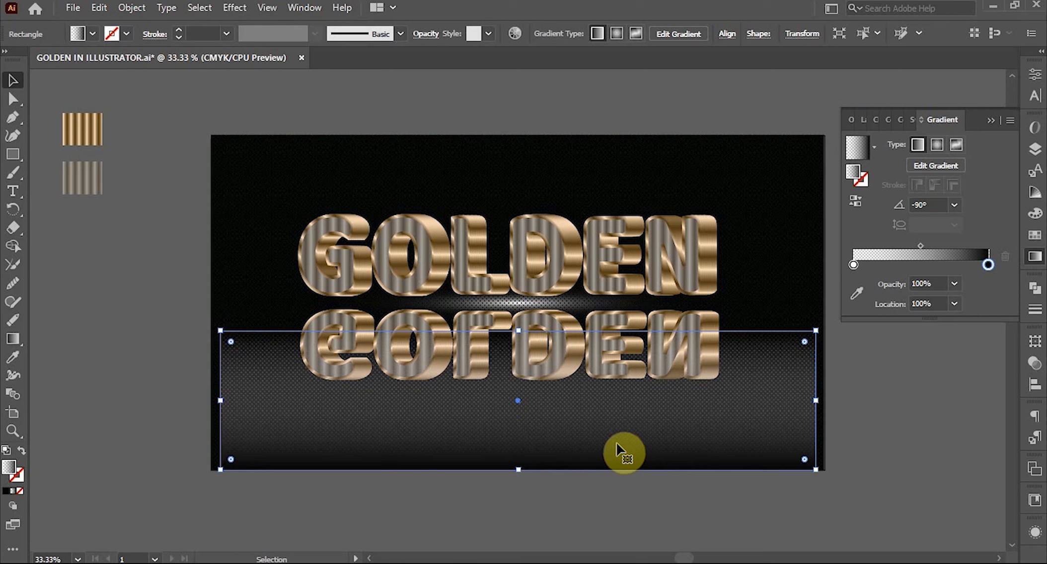
left_click(921, 246)
left_click_drag(922, 244, 876, 248)
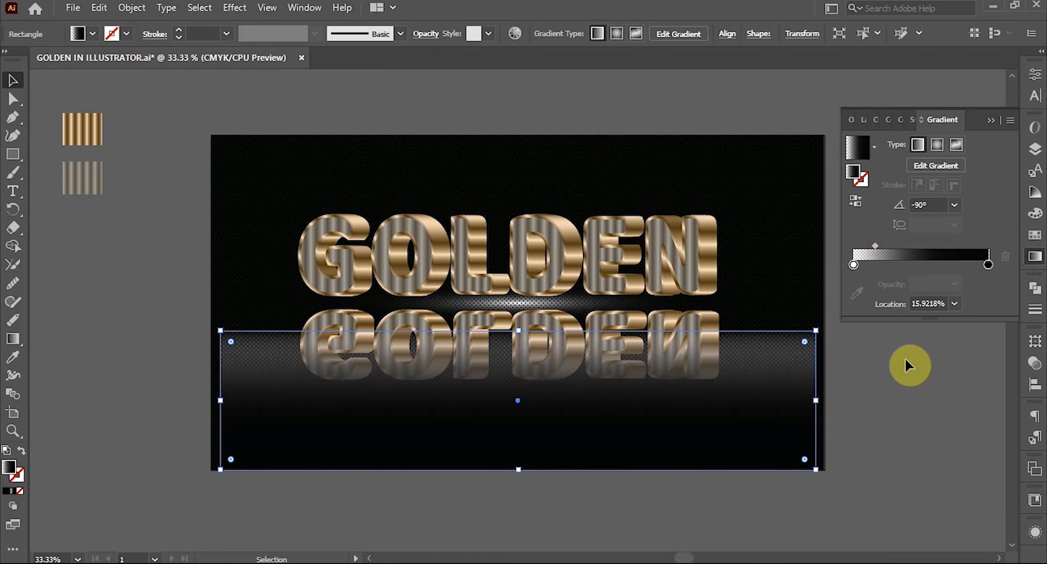
Step: Move the gradient rectangle up over the reflection and pull its upper edge down to just below the upright lettering
left_click_drag(626, 428, 621, 401)
left_click(936, 426)
left_click(725, 422)
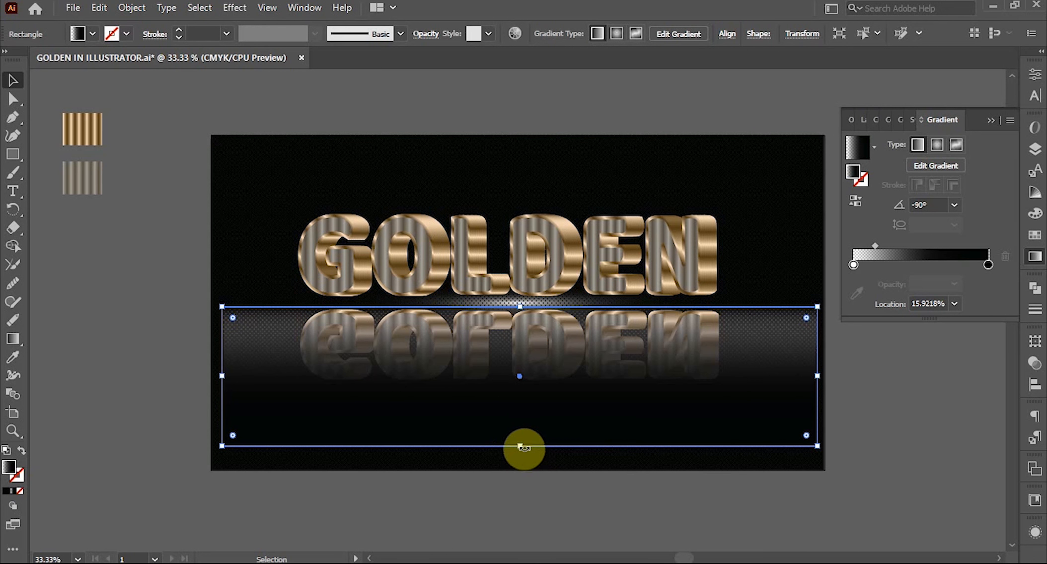
left_click_drag(521, 447, 517, 415)
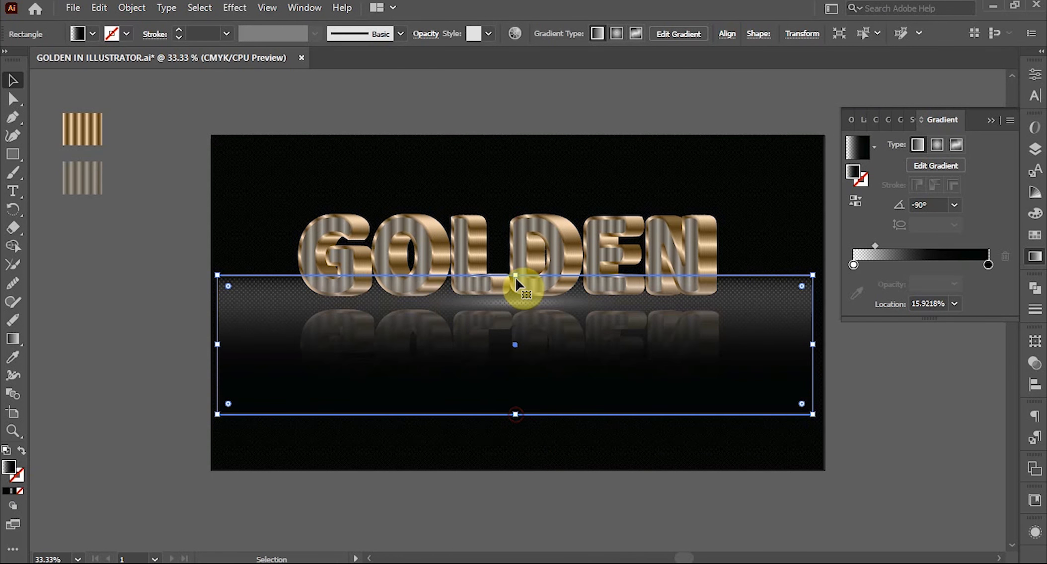
left_click_drag(515, 275, 515, 302)
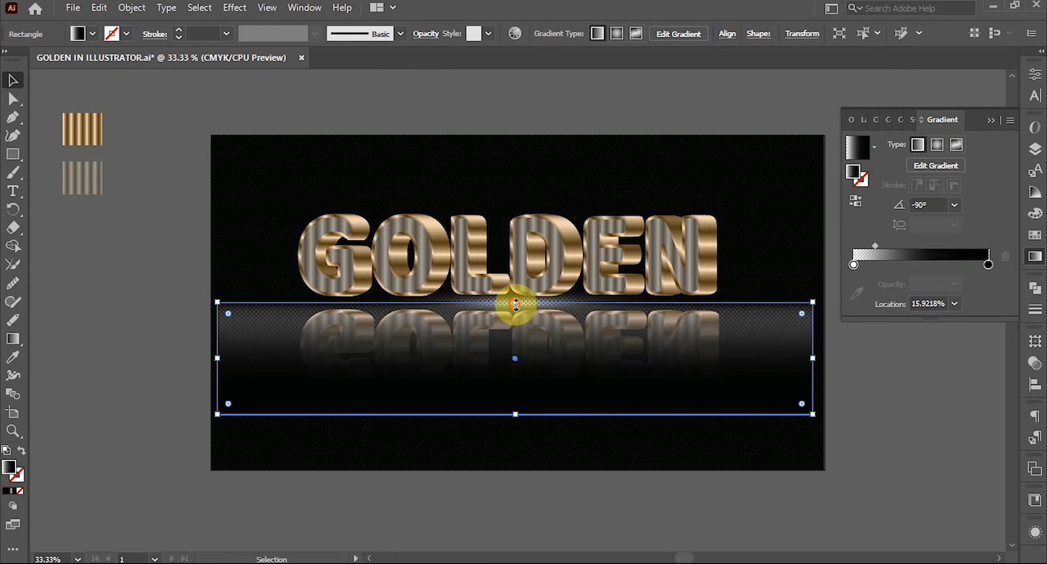
Step: Narrow the gradient rectangle from both sides to roughly the width of the reflected lettering
left_click(167, 331)
left_click(258, 373)
left_click_drag(219, 359, 297, 357)
left_click_drag(815, 359, 729, 358)
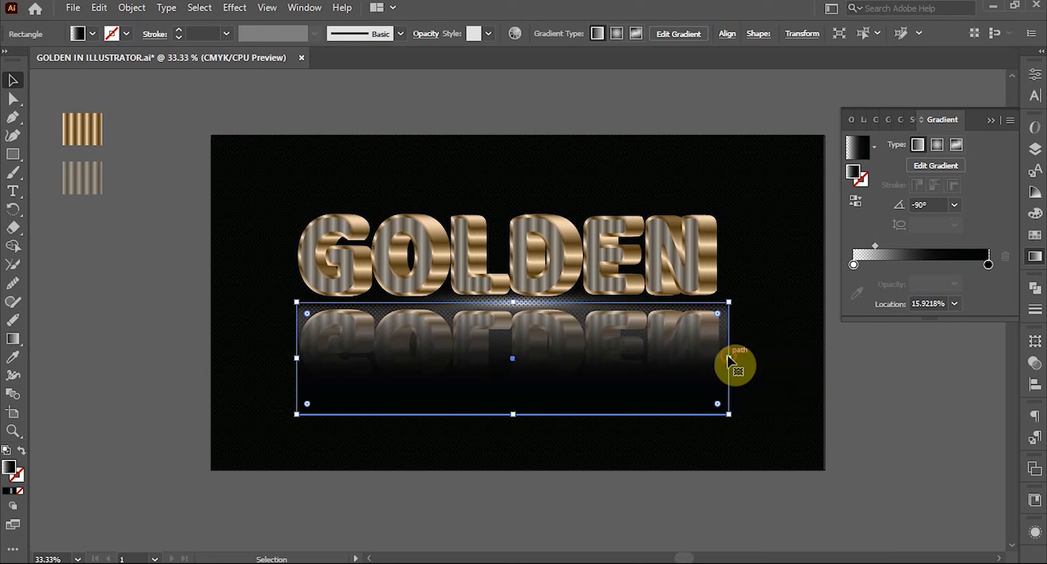
Step: Recolour the gradient rectangle's transparent stop with the very dark grey swatch next to black
left_click(890, 419)
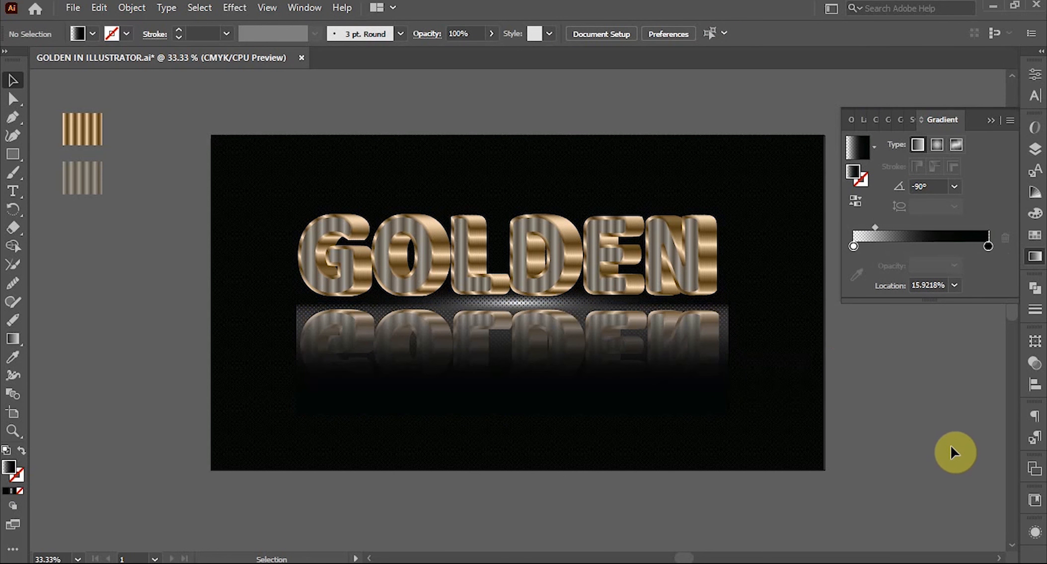
left_click(671, 400)
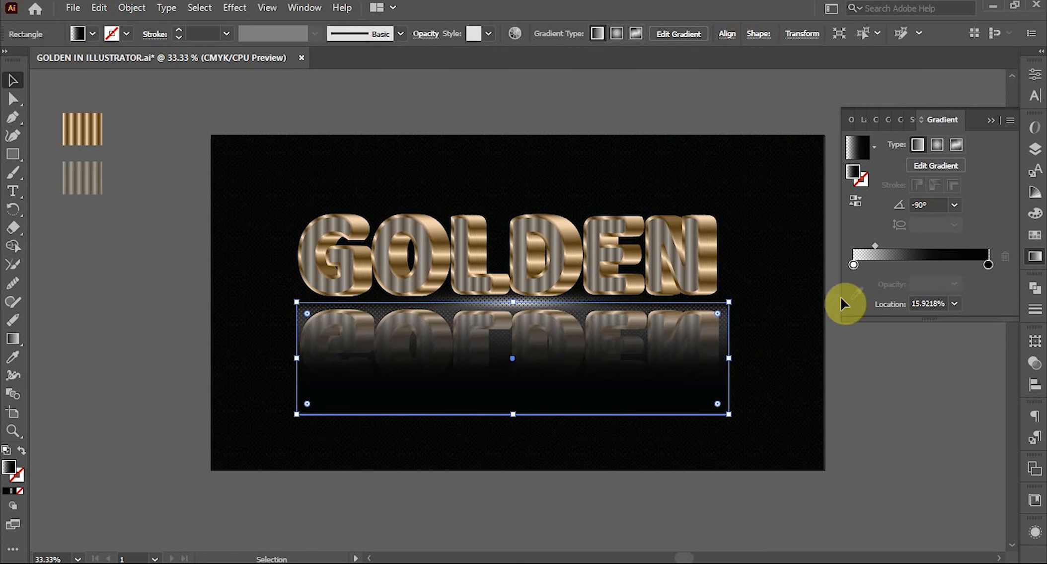
double_click(853, 265)
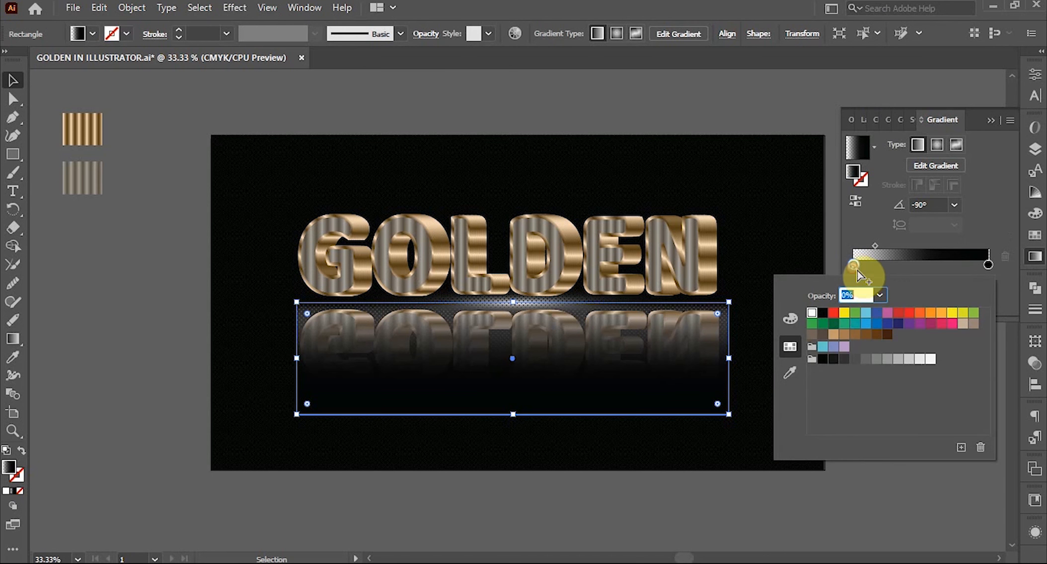
left_click(897, 365)
left_click(858, 365)
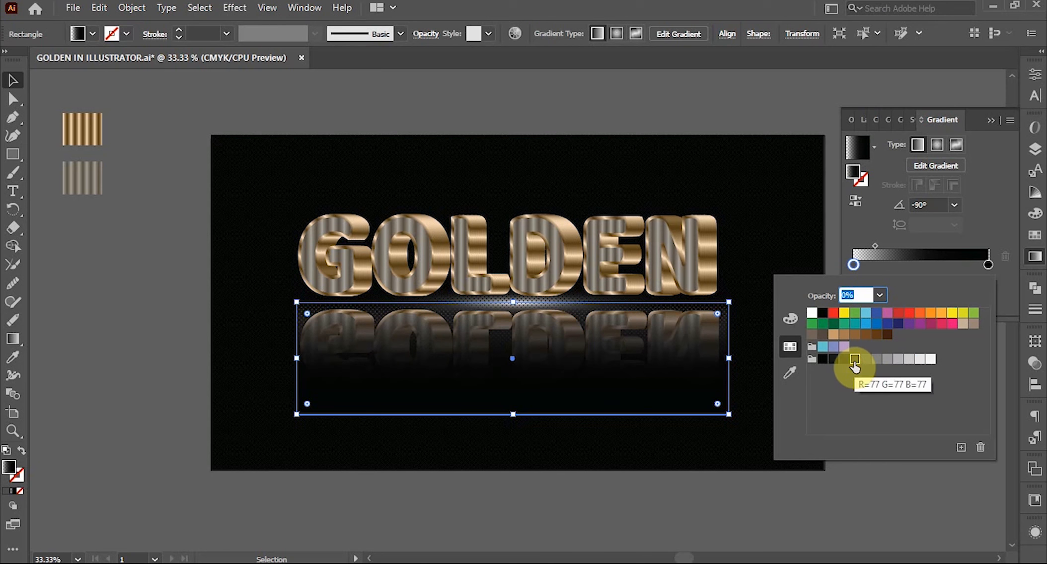
left_click(834, 362)
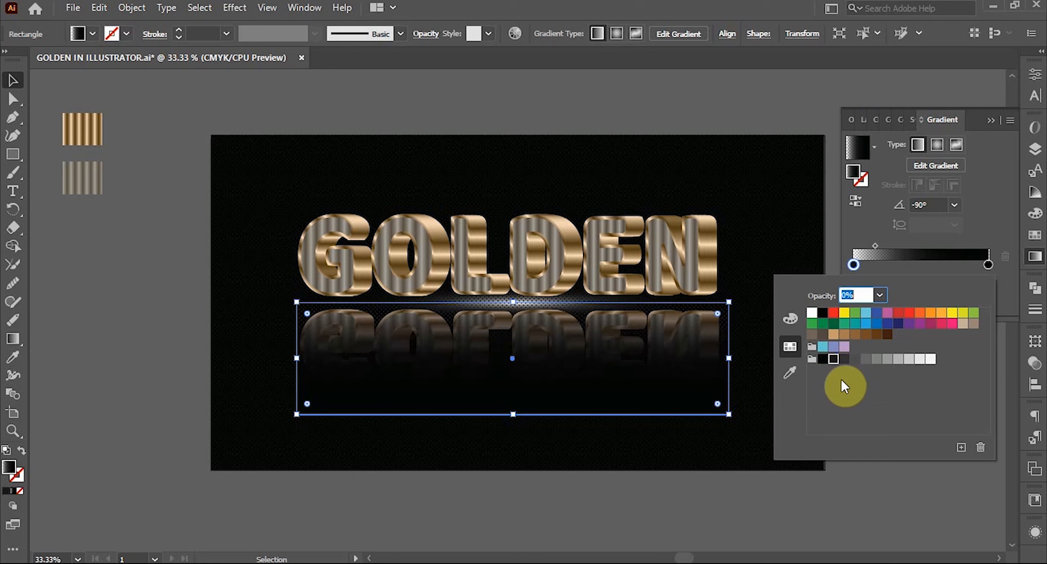
left_click(106, 284)
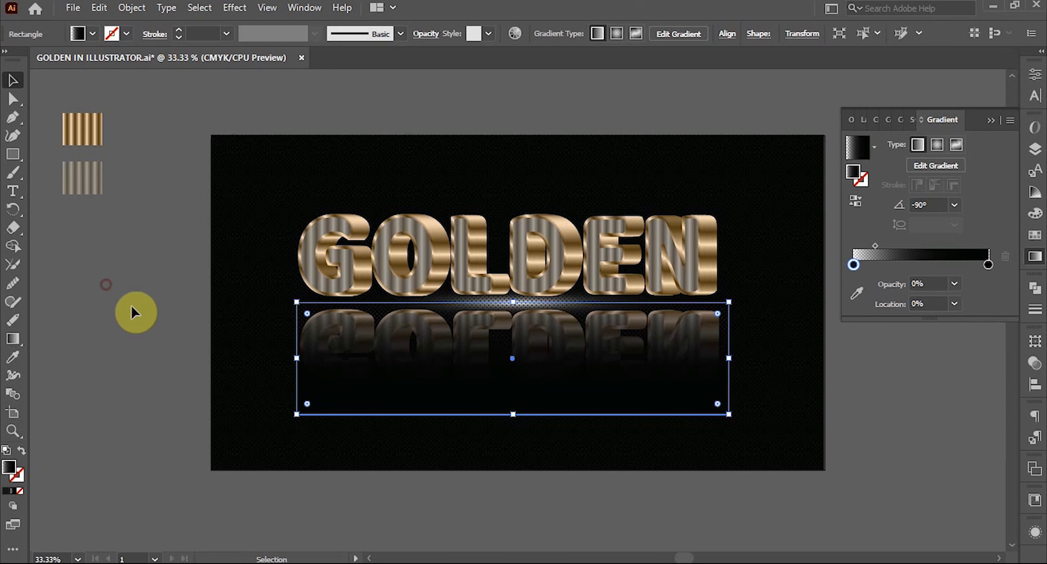
left_click(155, 322)
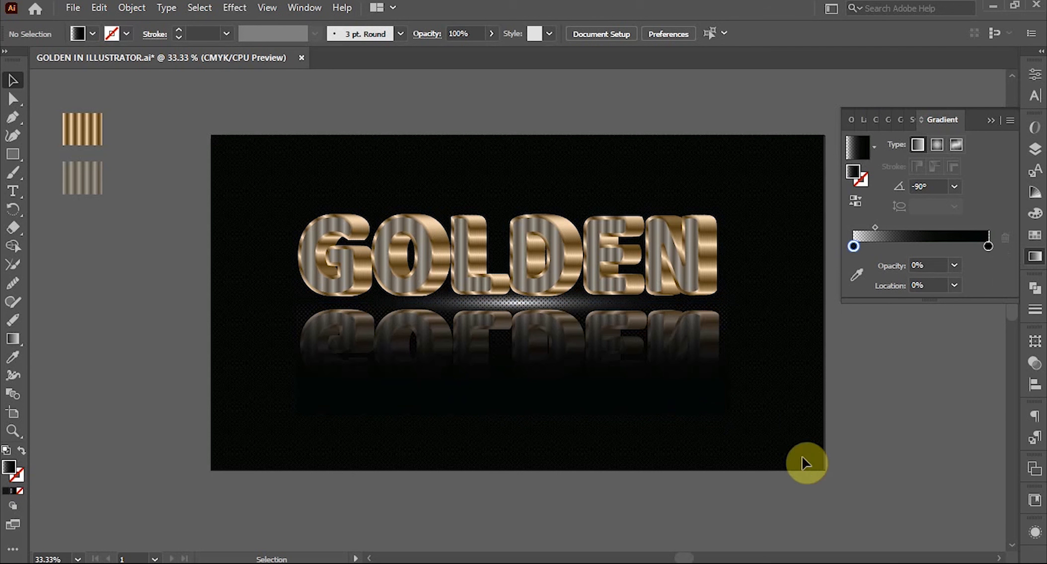
Step: Extend the gradient rectangle's lower edge slightly downward and try 90% opacity on its black end stop
left_click(604, 403)
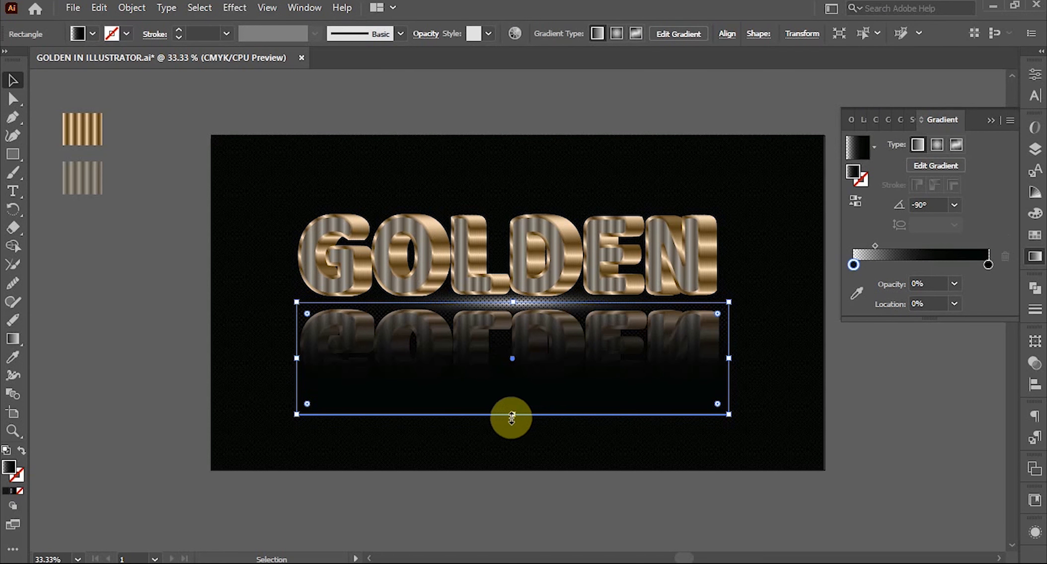
left_click_drag(512, 415, 511, 429)
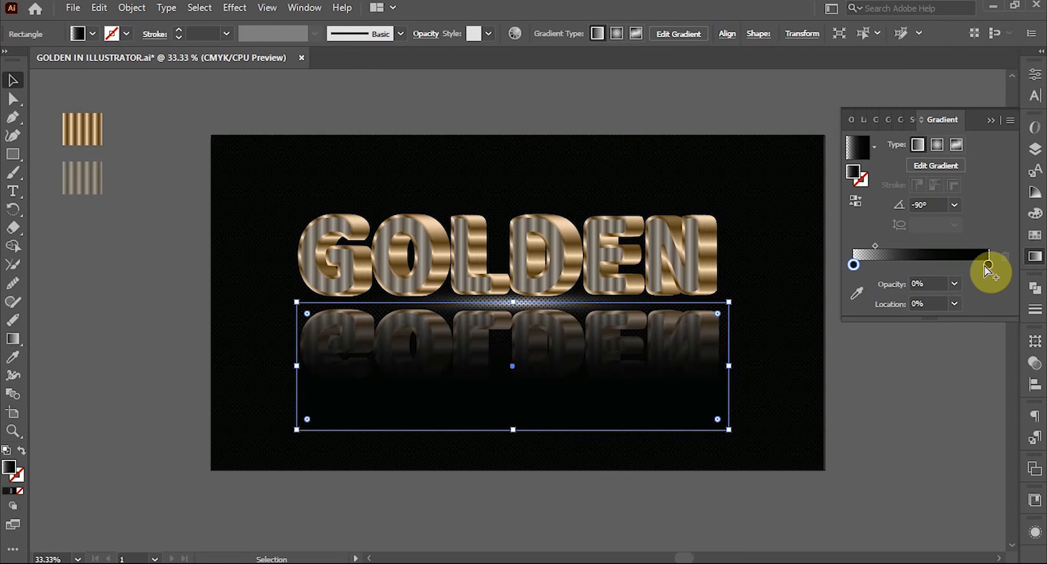
left_click(989, 265)
left_click(954, 284)
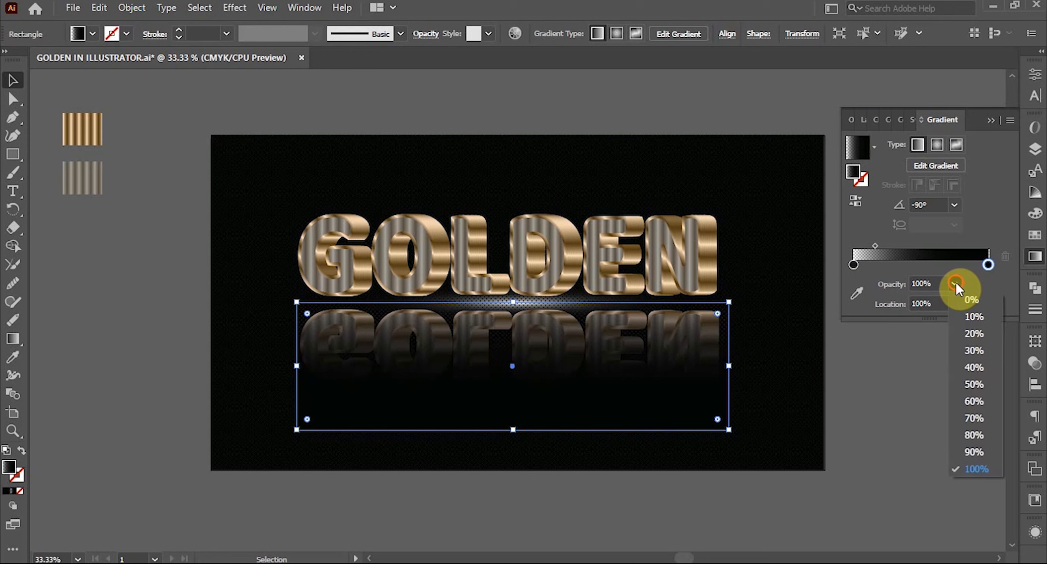
left_click(971, 451)
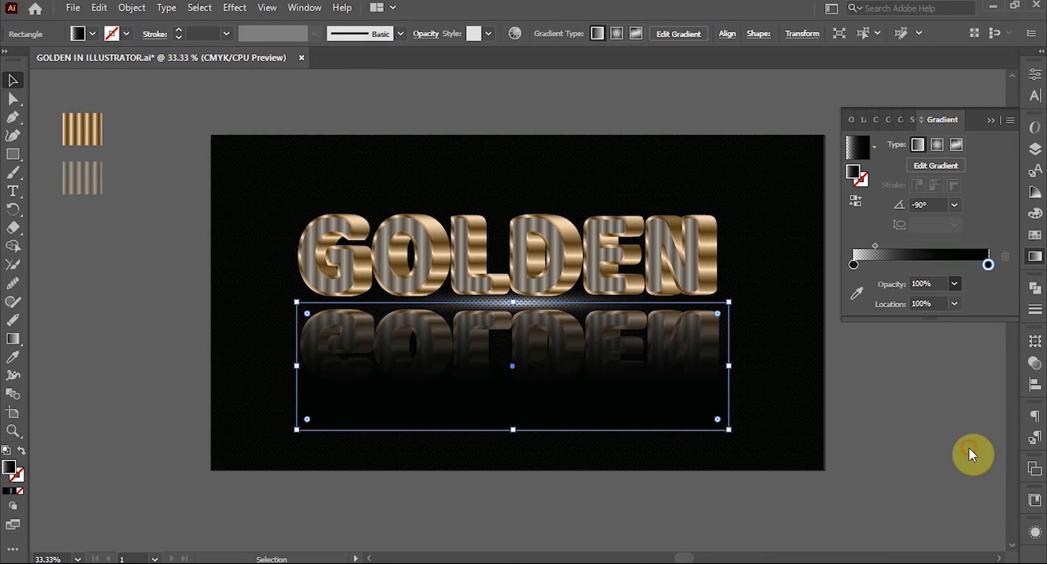
left_click(953, 284)
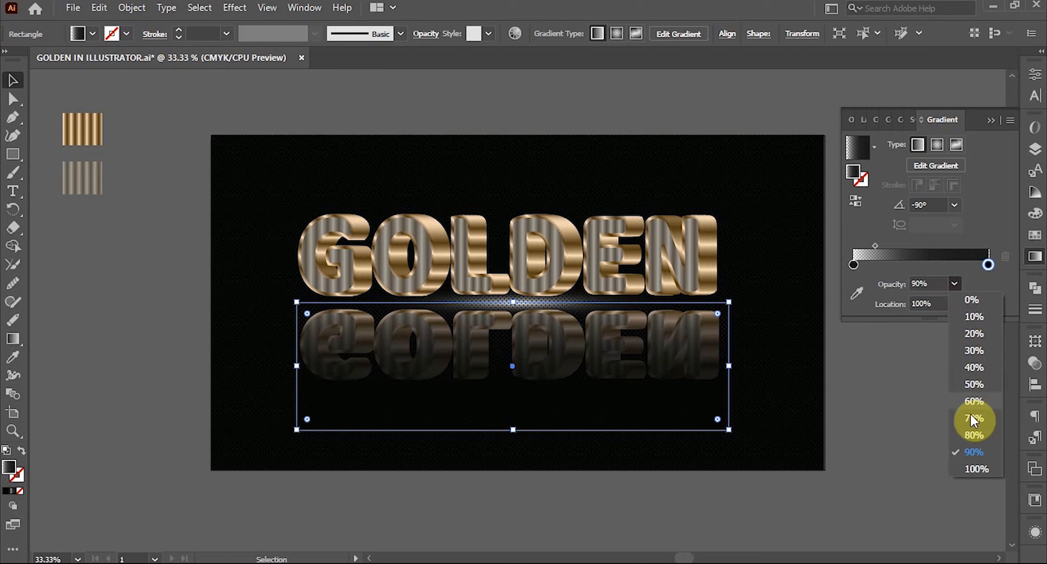
left_click(979, 469)
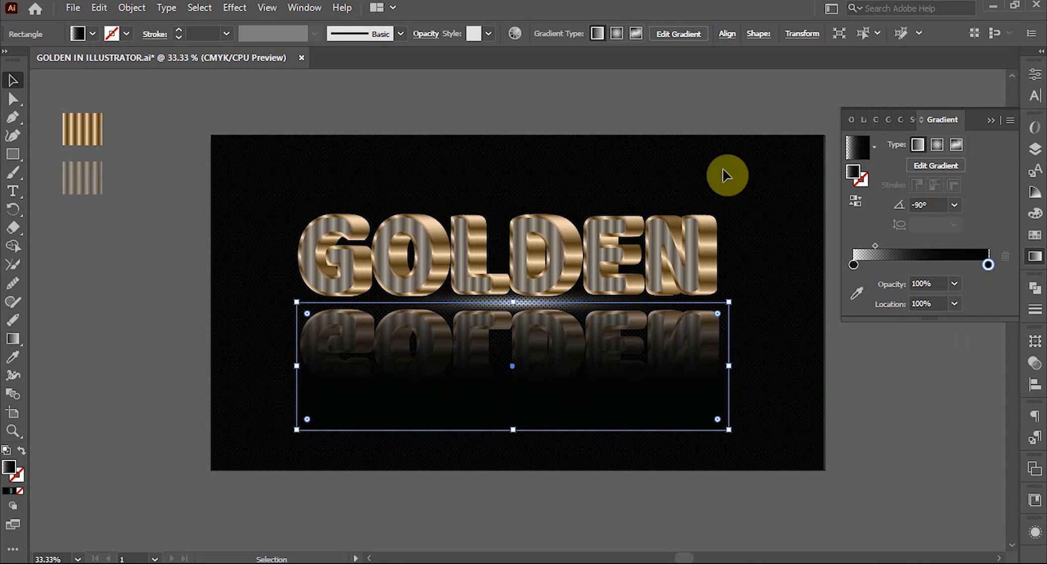
Step: Move the gradient rectangle up slightly so its upper edge meets the base of the upright lettering
left_click_drag(619, 396, 618, 394)
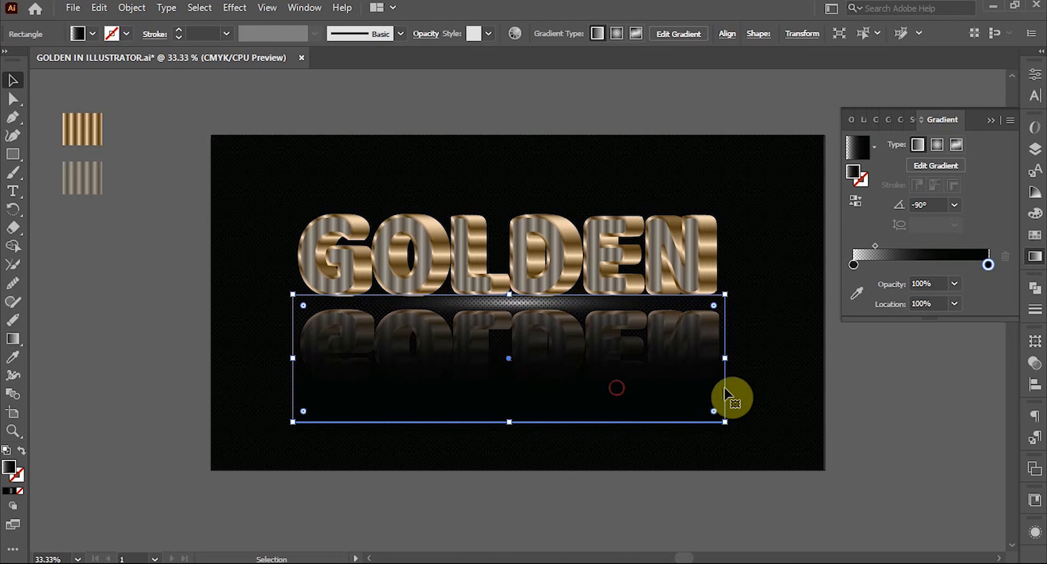
left_click(911, 423)
left_click(578, 415)
left_click(771, 445)
left_click(658, 421)
left_click(730, 375)
left_click(710, 380)
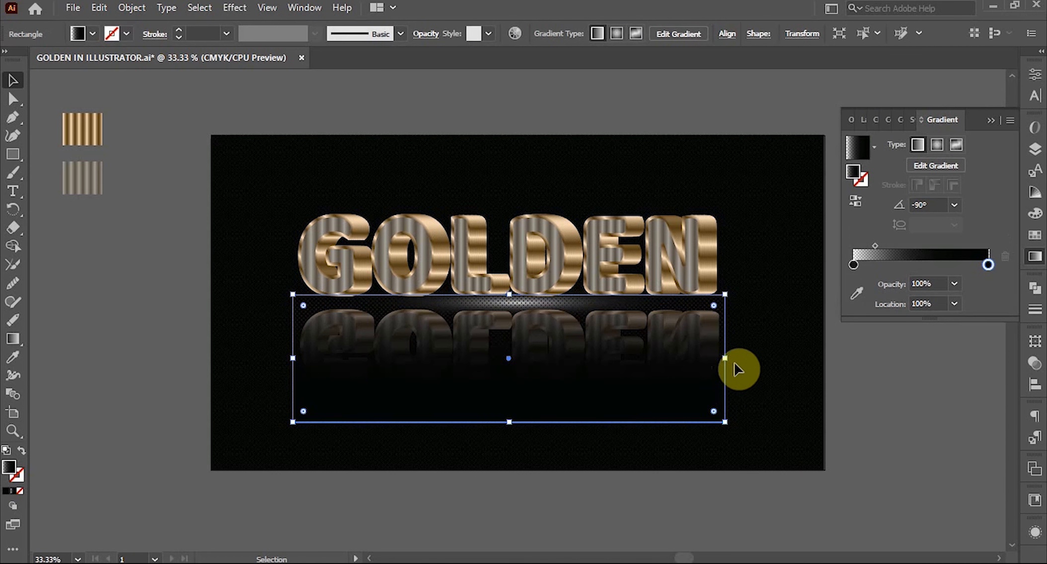
Step: Stretch the gradient rectangle outward to both side edges and down to the lower edge of the artboard
left_click_drag(725, 358, 824, 360)
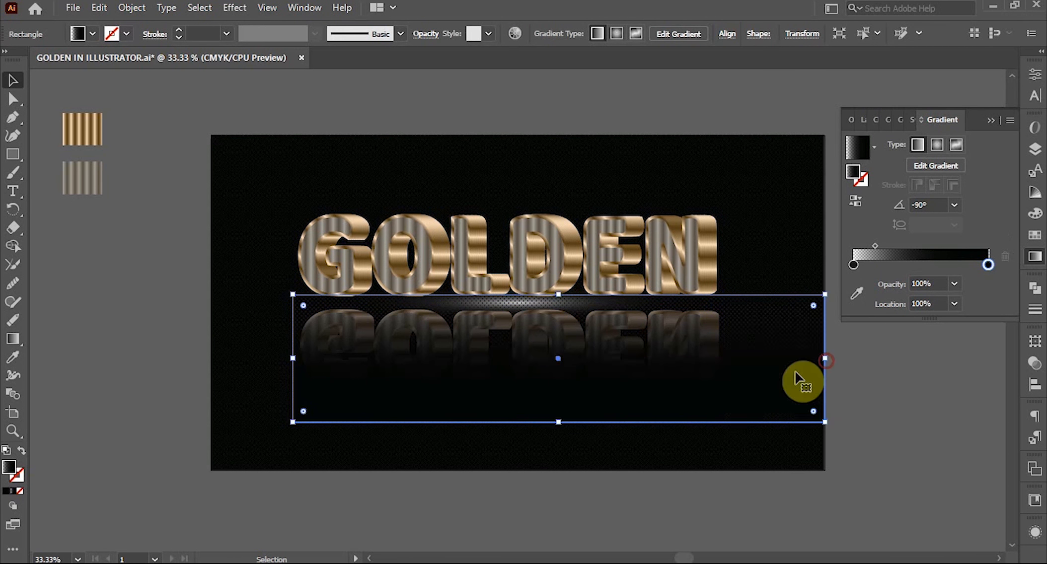
left_click_drag(293, 358, 212, 358)
left_click(923, 439)
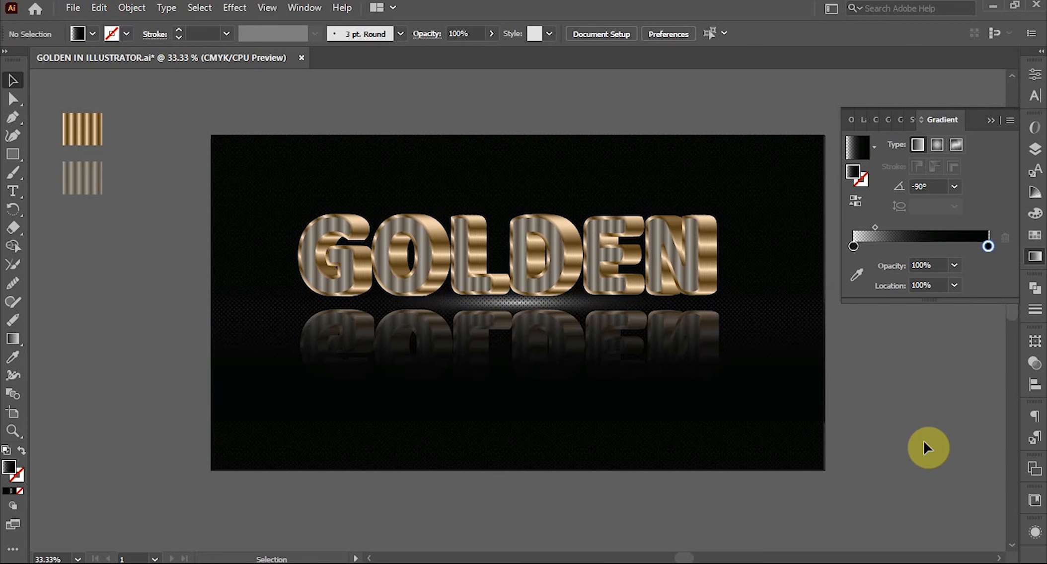
left_click(619, 420)
left_click_drag(516, 422, 521, 470)
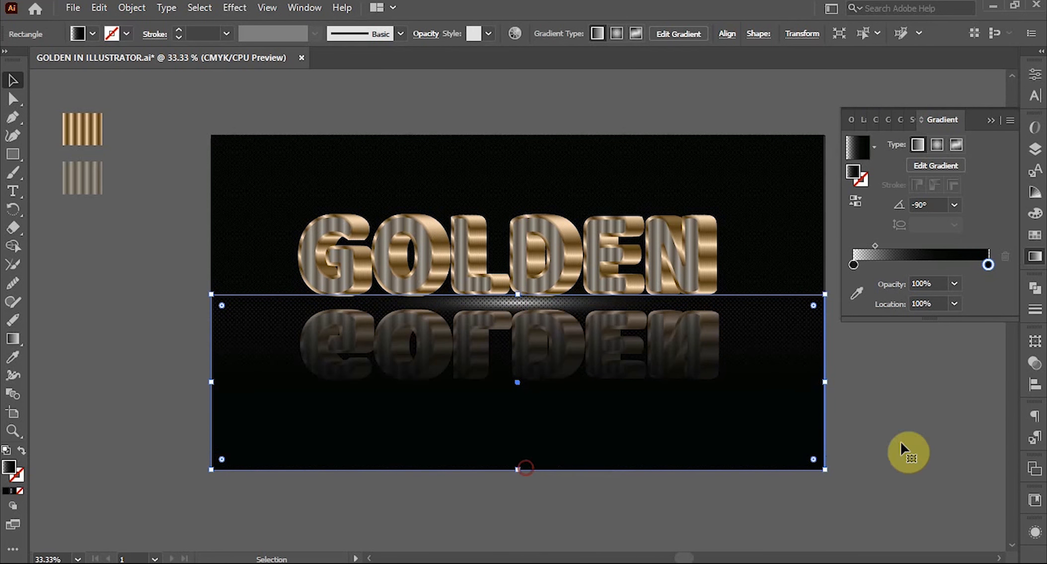
Step: Move the gradient midpoint to 13%, deselect the rectangle and collapse the gradient settings
left_click(697, 432)
left_click(874, 245)
left_click_drag(875, 246, 860, 251)
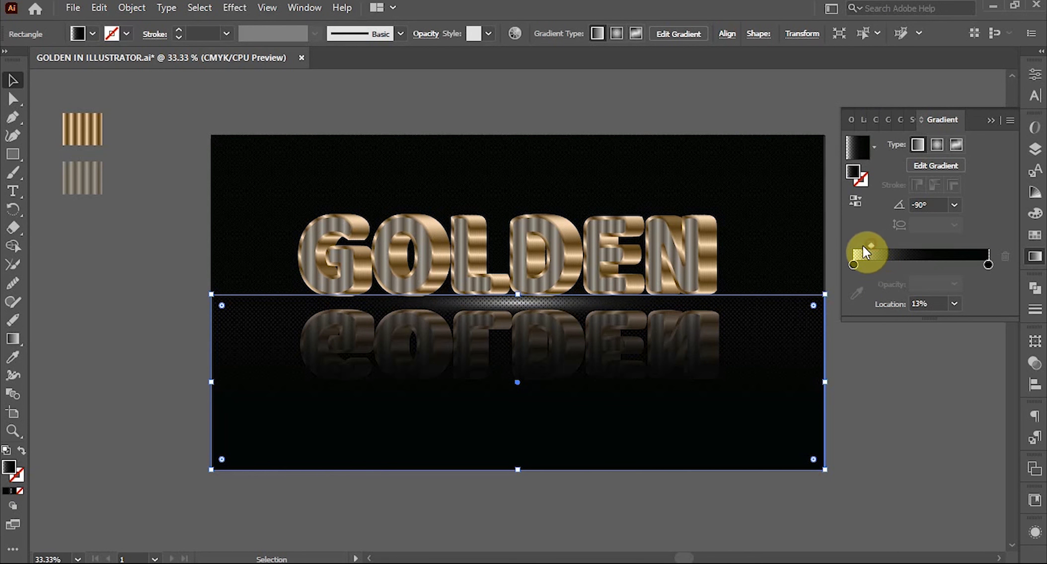
left_click(900, 342)
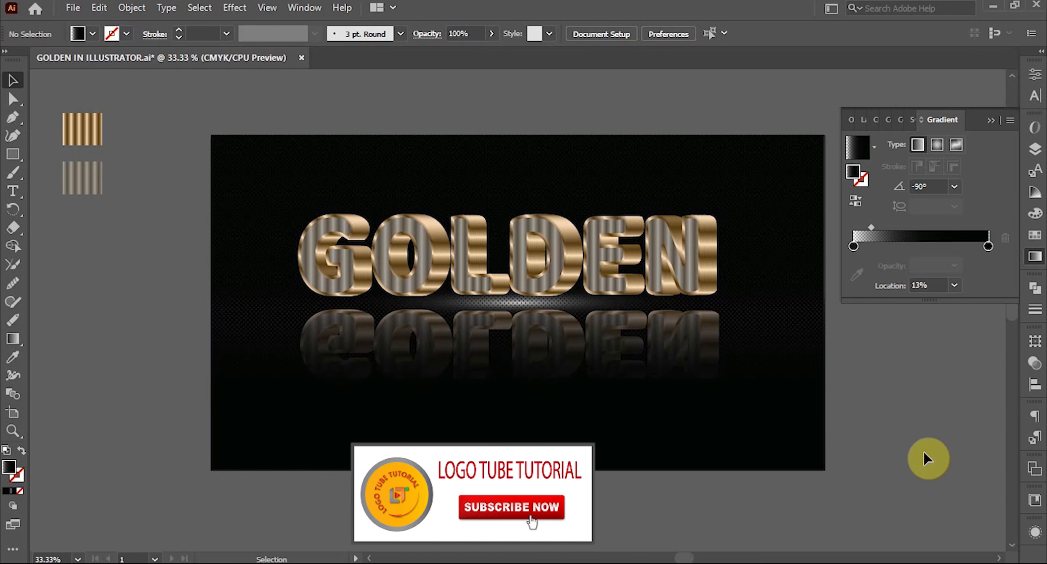
left_click(990, 121)
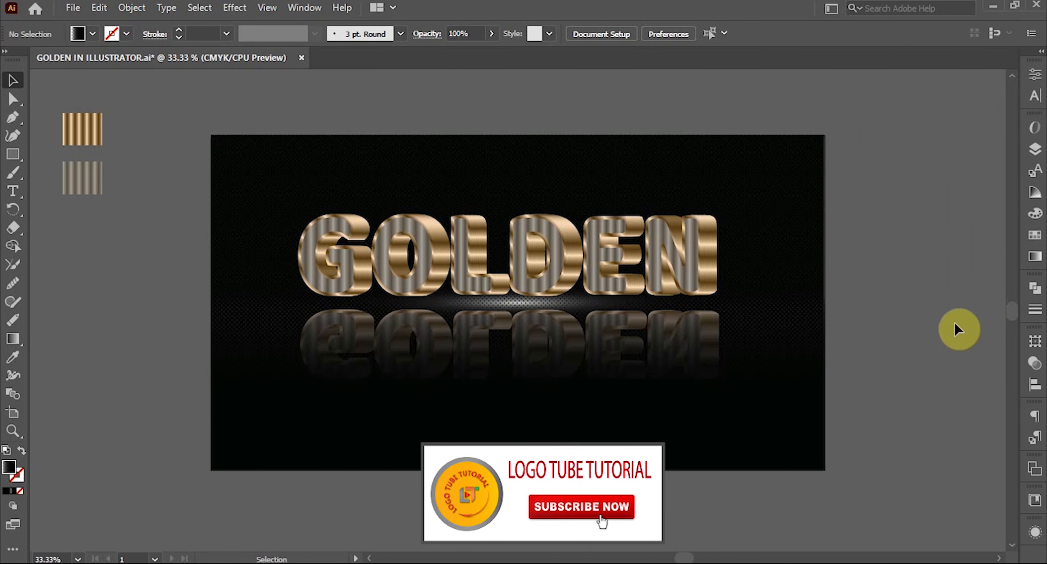